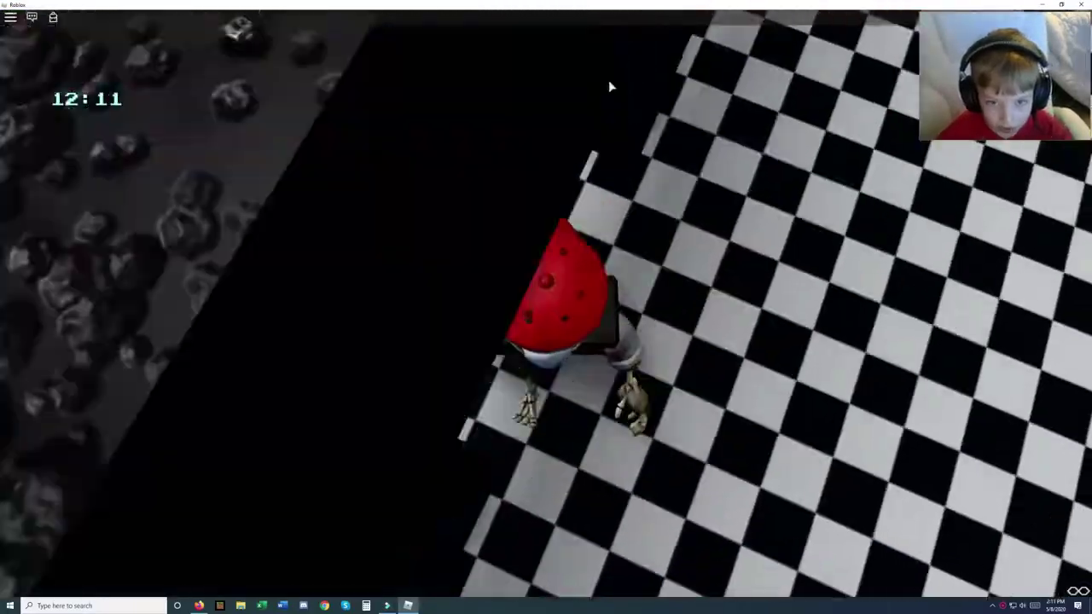
Walk through the character-choose doors onto the Human pad and into the parking lot.
{"action": "key", "text": "w"}
{"action": "key", "text": "w"}
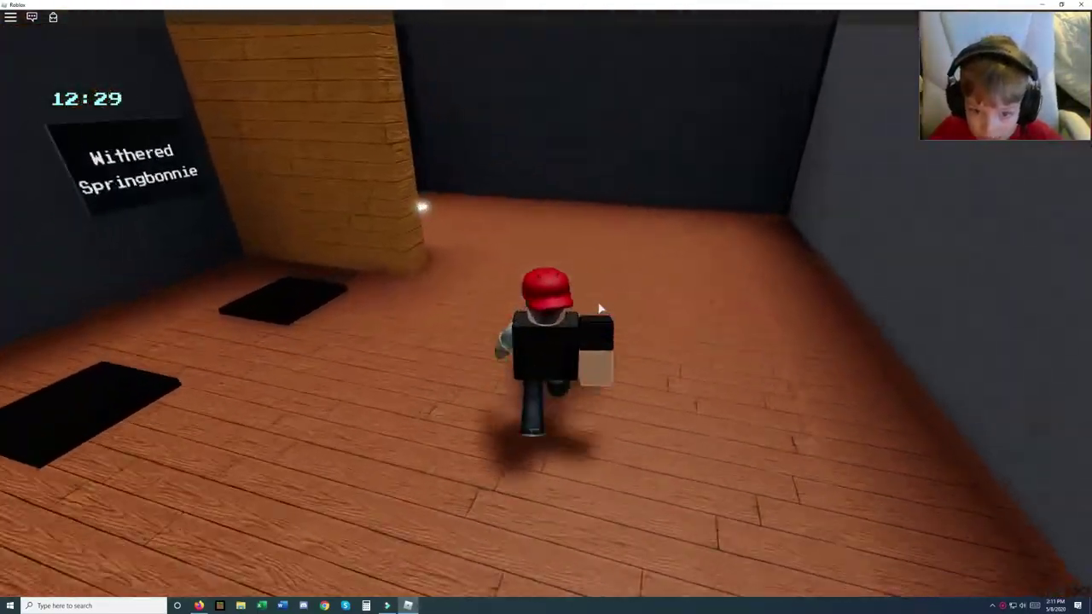
{"action": "key", "text": "w"}
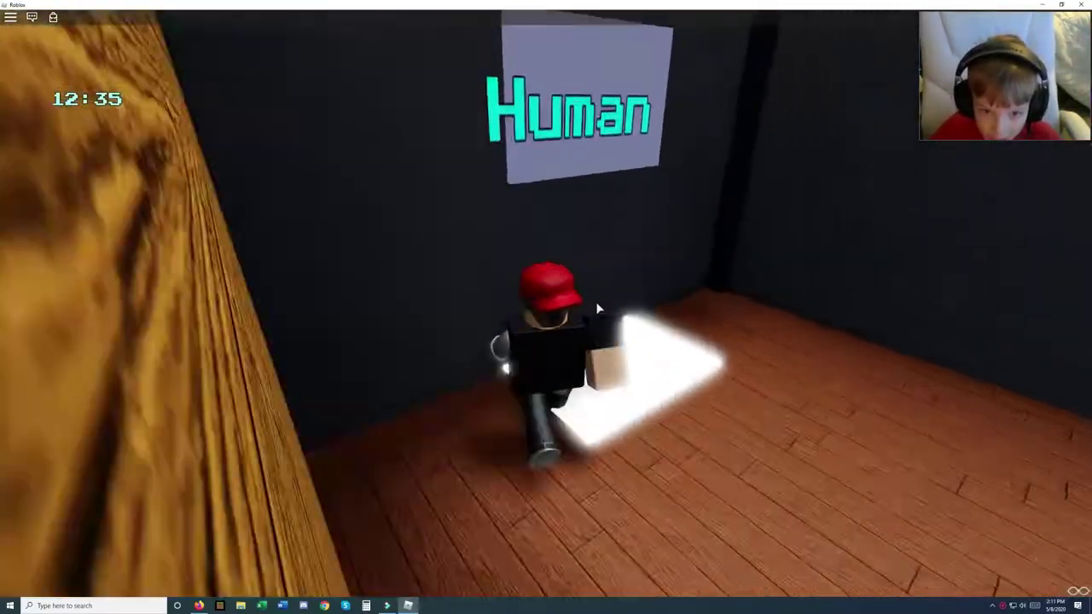
{"action": "key", "text": "w"}
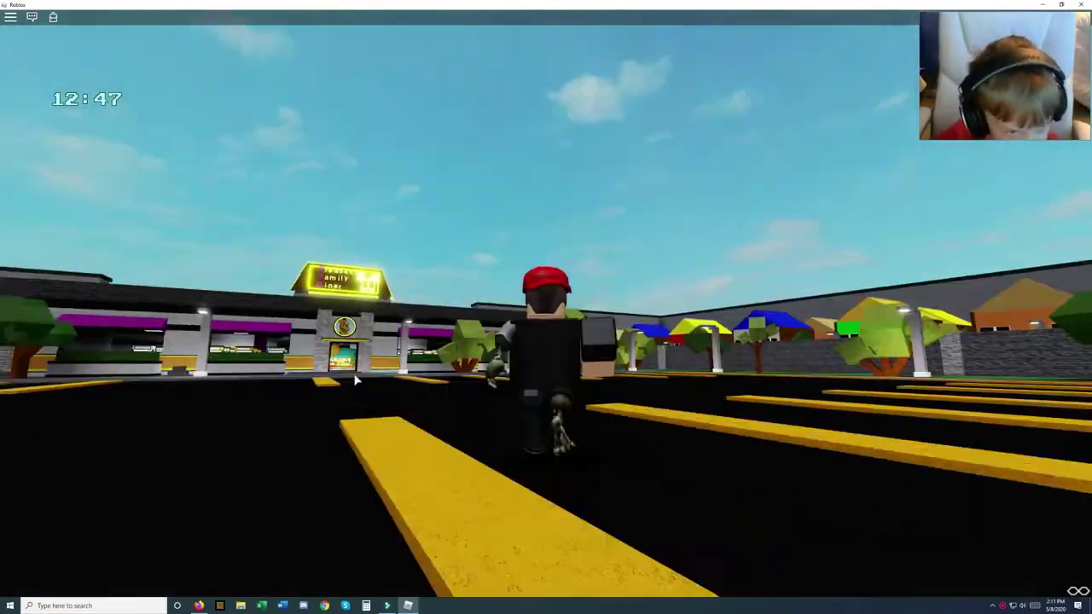
Cross the parking lot and enter the diner through the arcade toward the tables.
{"action": "key", "text": "w"}
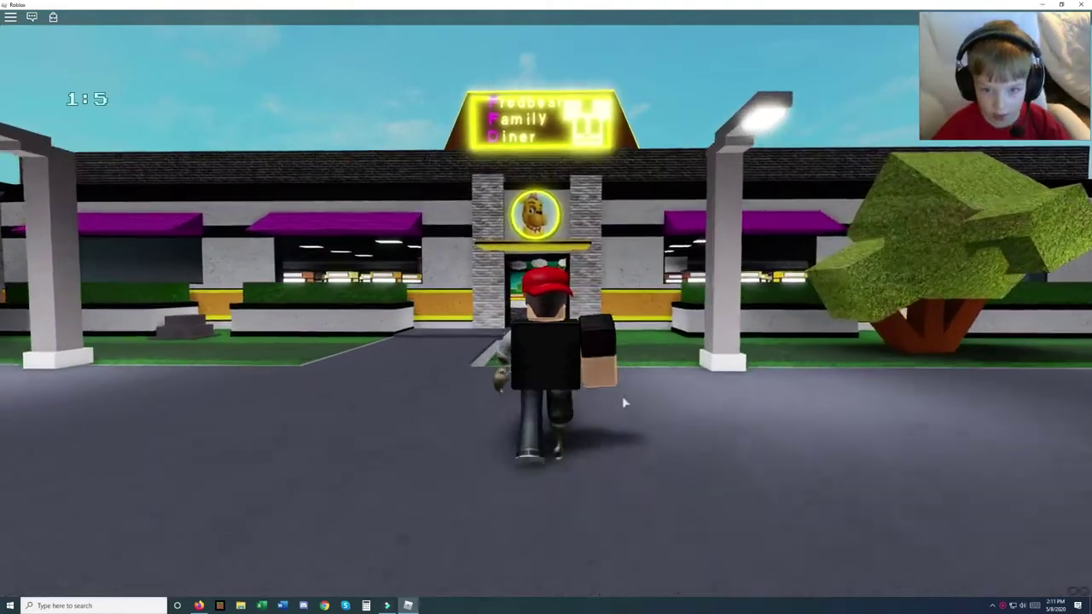
{"action": "key", "text": "w"}
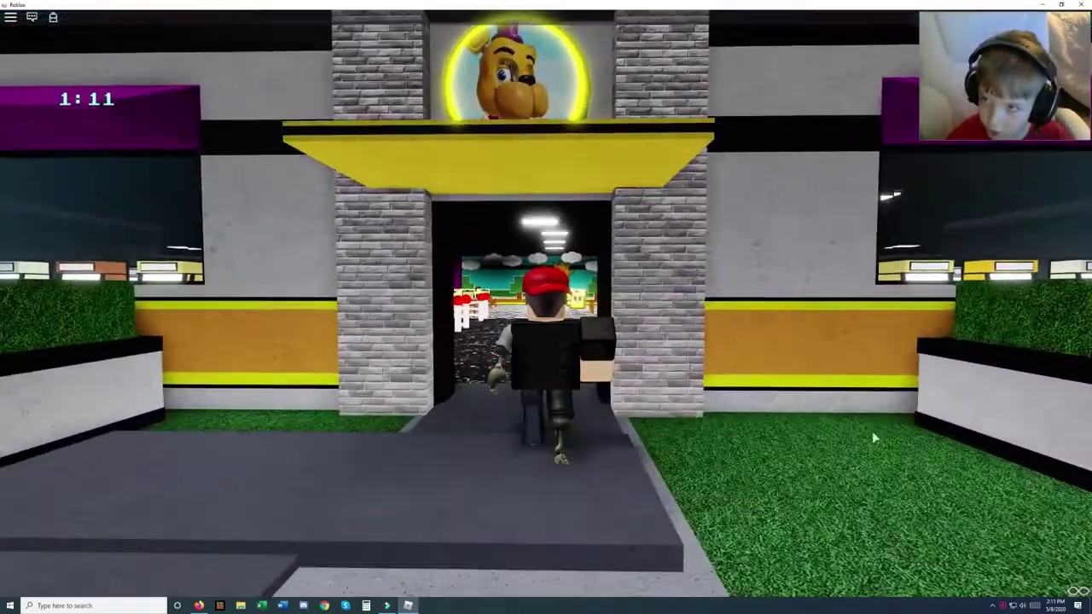
{"action": "key", "text": "w"}
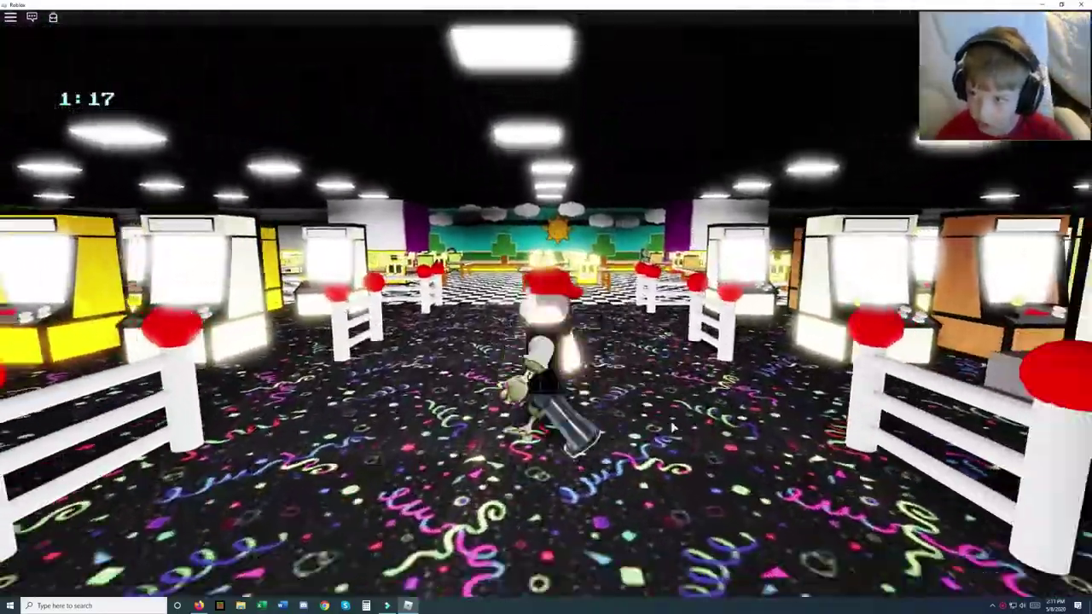
{"action": "key", "text": "w"}
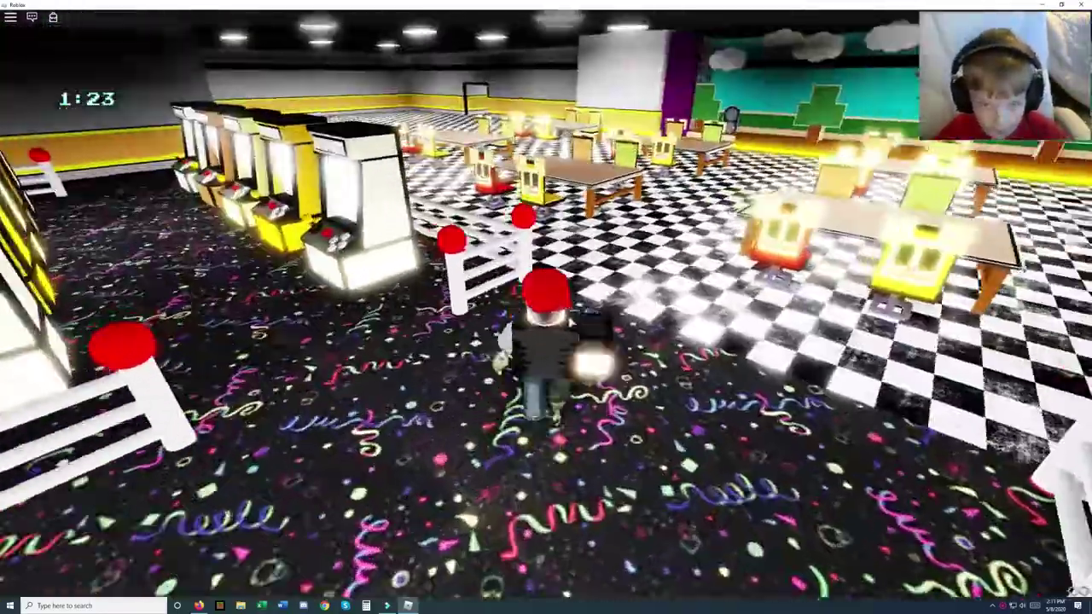
Walk between the dining tables onto the wooden stage and past its props.
{"action": "key", "text": "w"}
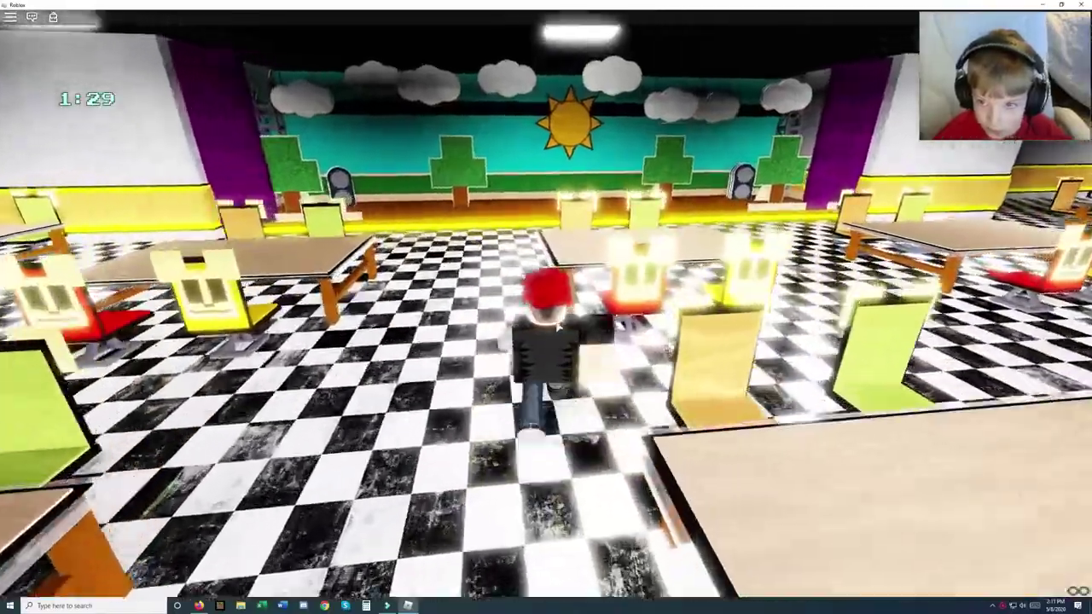
{"action": "key", "text": "w"}
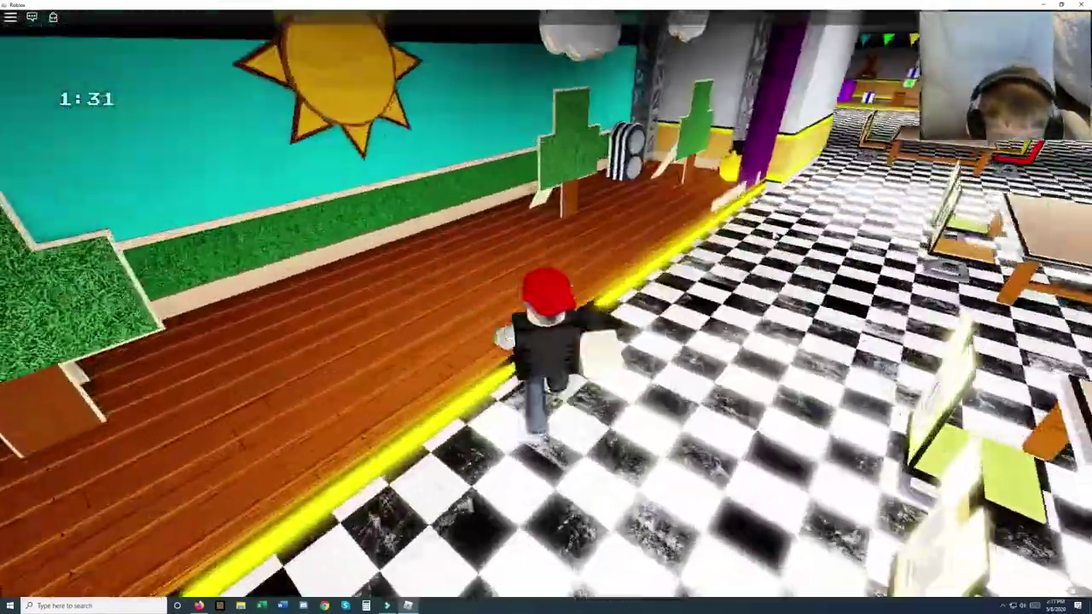
{"action": "key", "text": "w"}
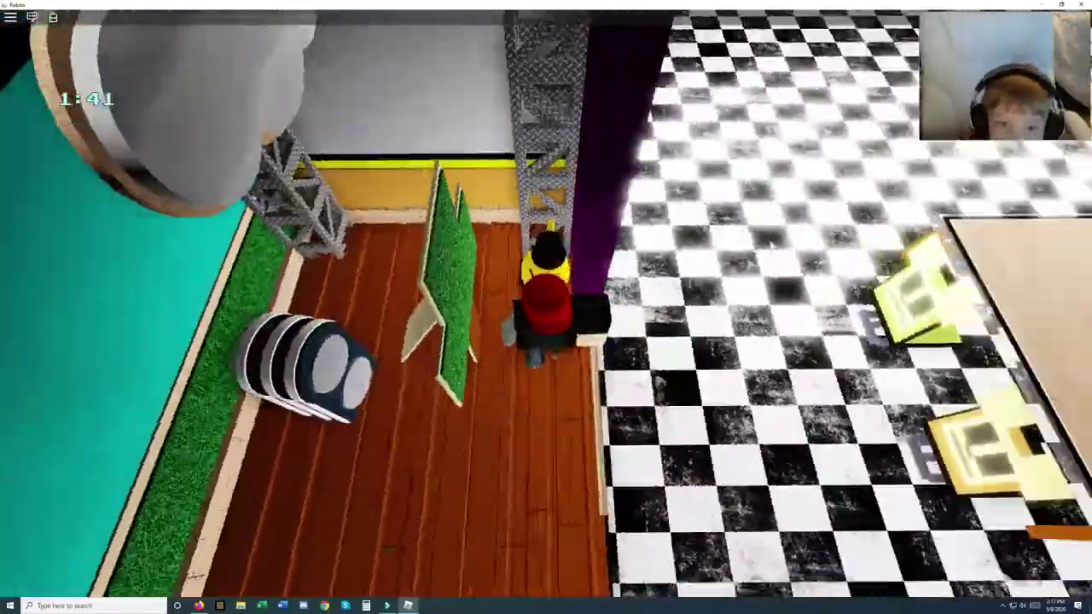
{"action": "key", "text": "w"}
{"action": "key", "text": "w"}
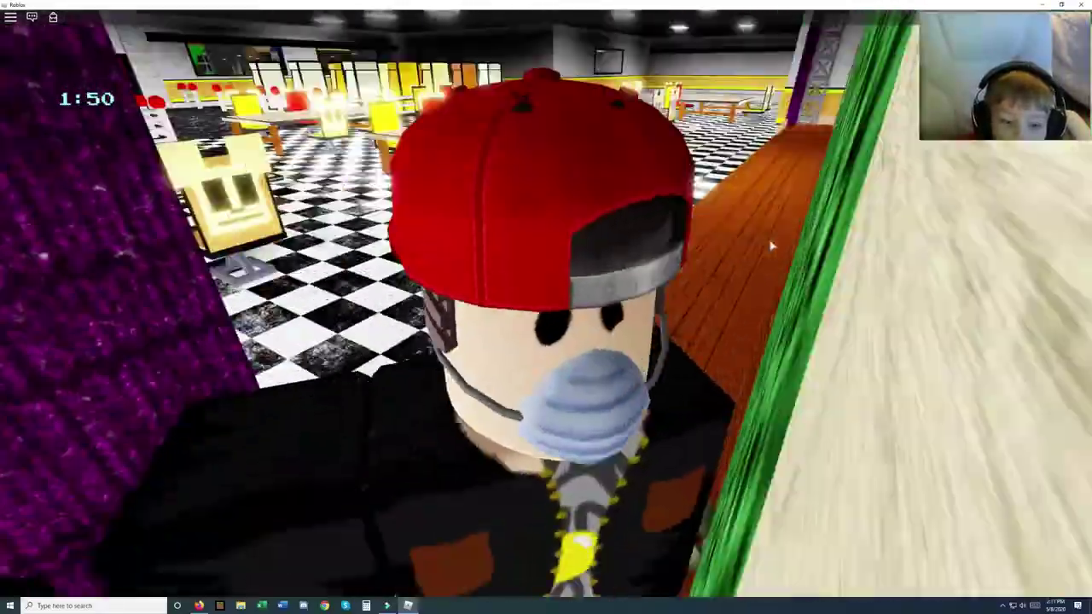
{"action": "scroll", "coordinate": [771, 246], "scroll_direction": "down", "scroll_amount": 3}
{"action": "key", "text": "w"}
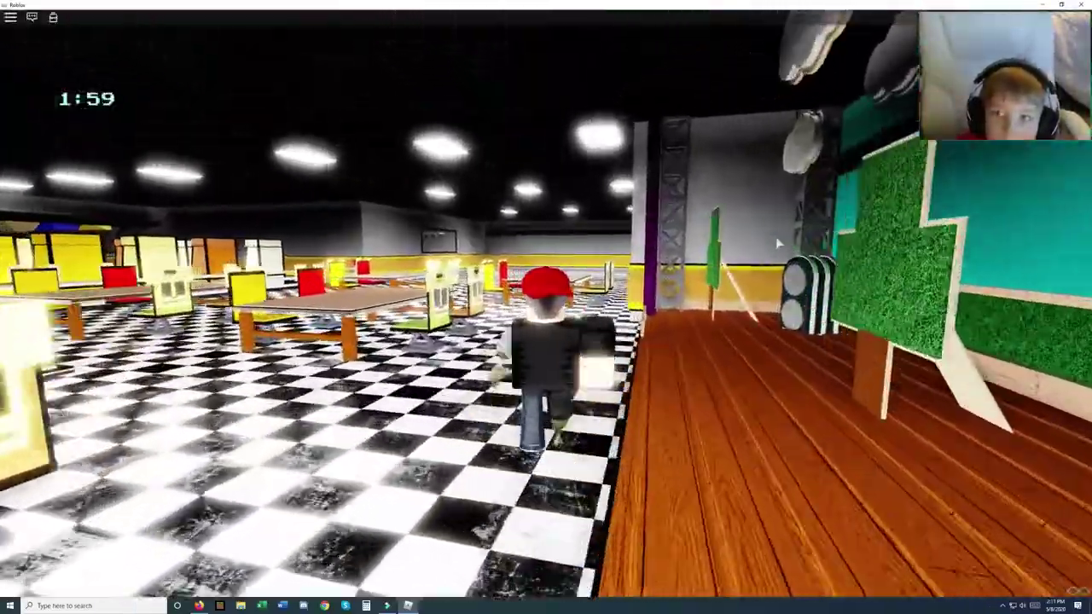
Leave the dining tables through the doorway into the checkered corridor.
{"action": "key", "text": "w"}
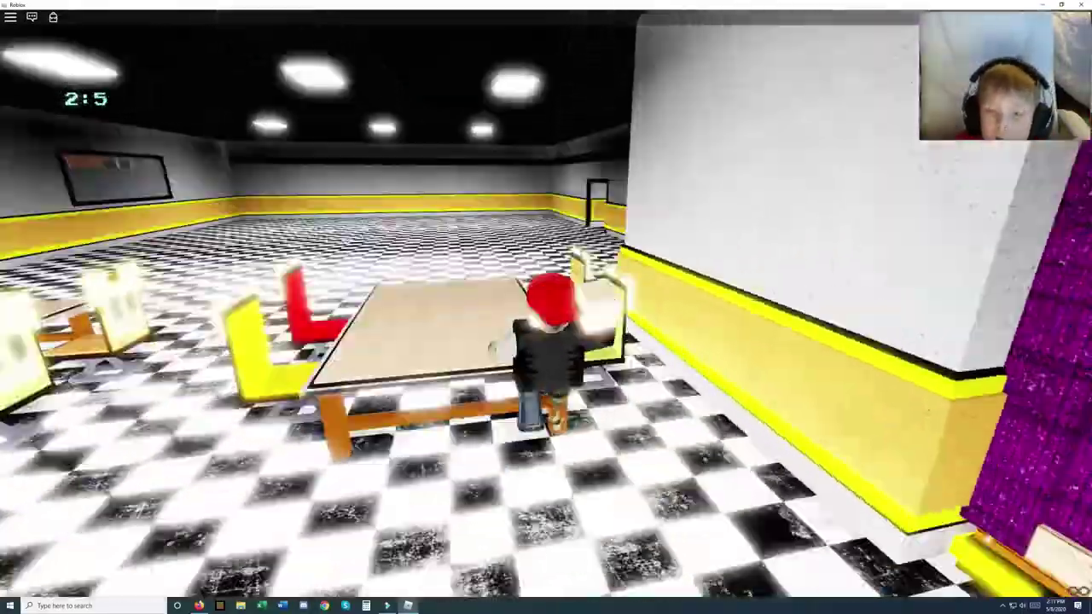
{"action": "key", "text": "w"}
{"action": "scroll", "coordinate": [545, 307], "scroll_direction": "up", "scroll_amount": 4}
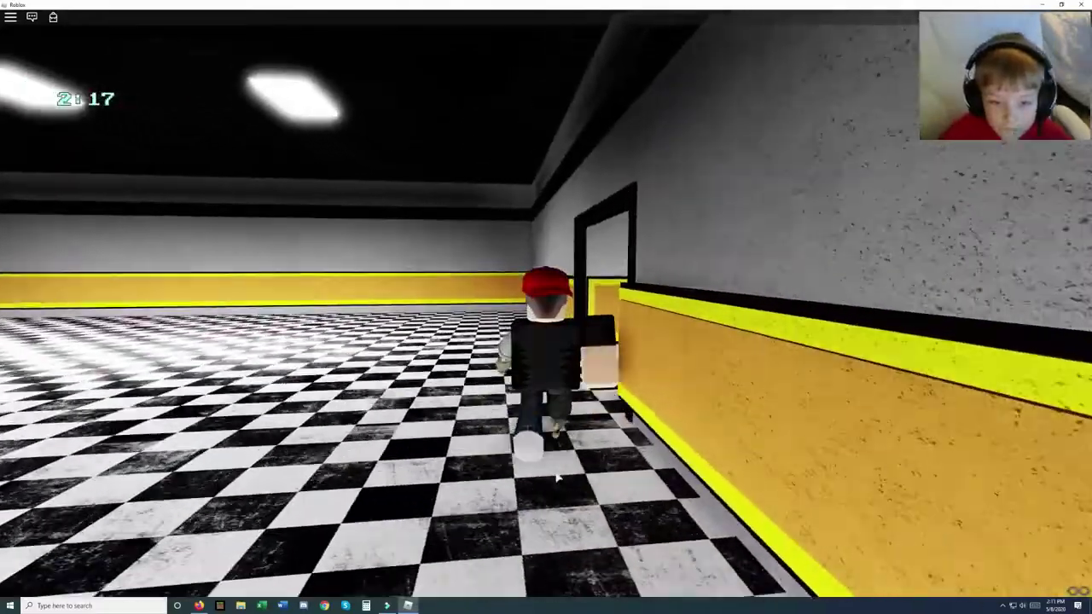
{"action": "key", "text": "w"}
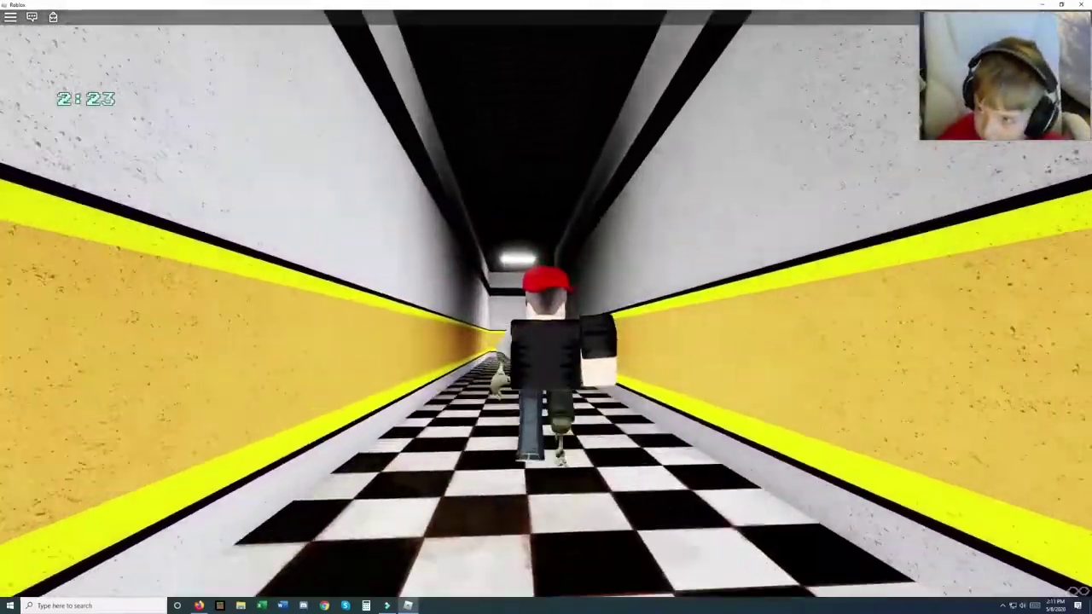
{"action": "key", "text": "w"}
{"action": "mouse_move", "coordinate": [658, 342]}
{"action": "left_mouse_down"}
{"action": "mouse_move", "coordinate": [659, 480]}
{"action": "mouse_move", "coordinate": [662, 342]}
{"action": "left_mouse_up"}
Turn through the side doorway and walk past the Kitchen door and pizza sign.
{"action": "key", "text": "w"}
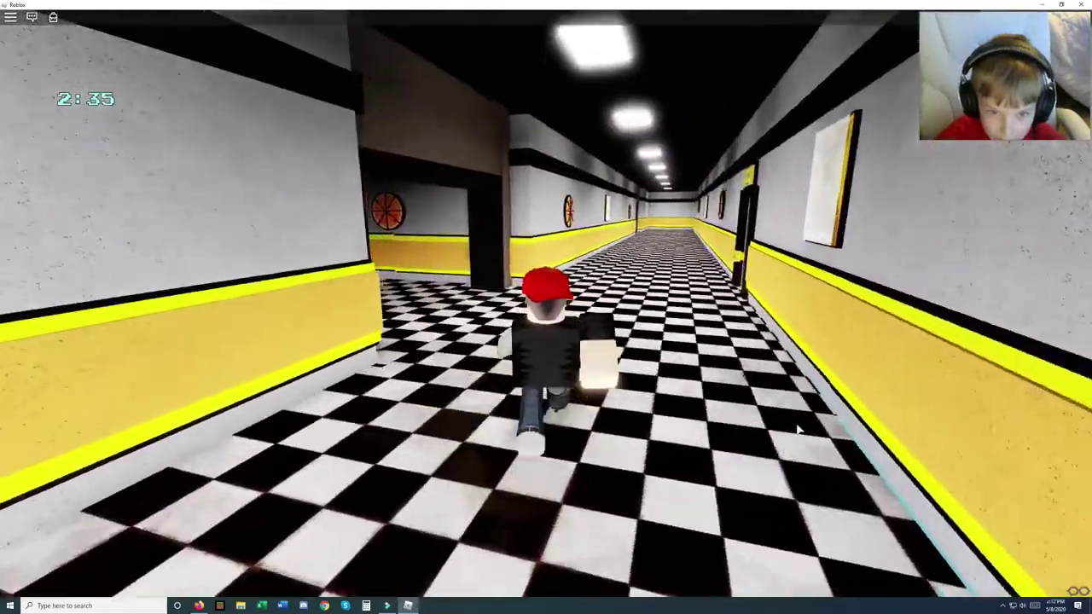
{"action": "key", "text": "w"}
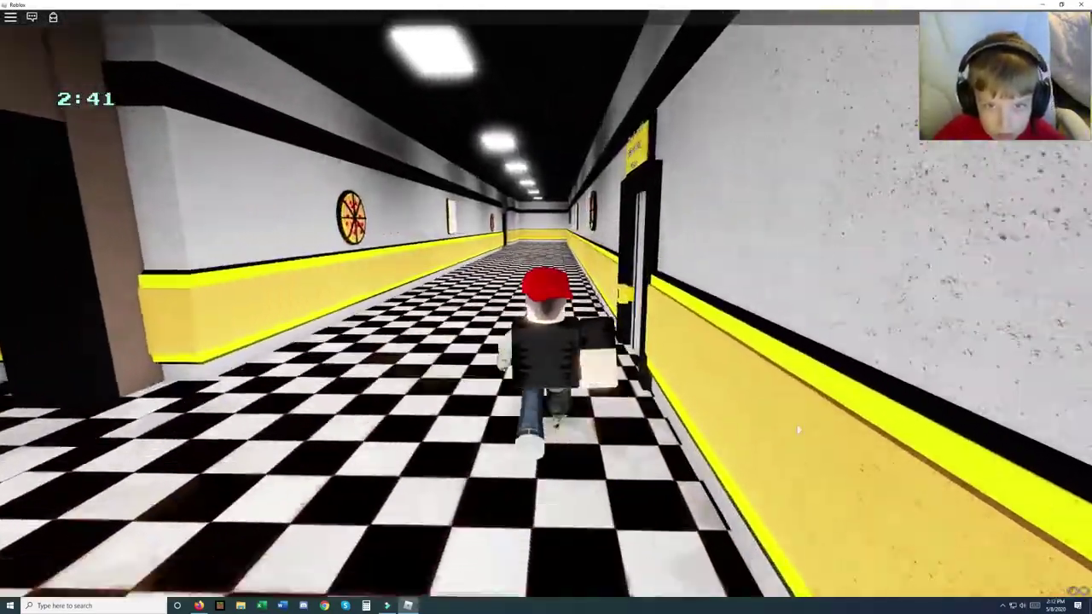
{"action": "left_click_drag", "start_coordinate": [546, 341], "coordinate": [341, 341]}
{"action": "key", "text": "w"}
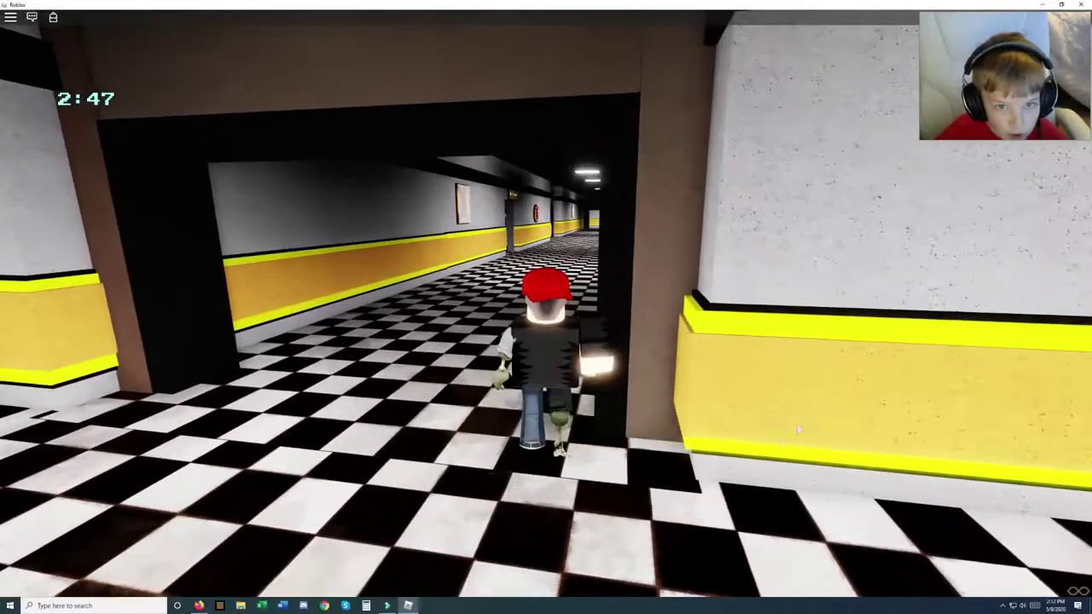
{"action": "key", "text": "w"}
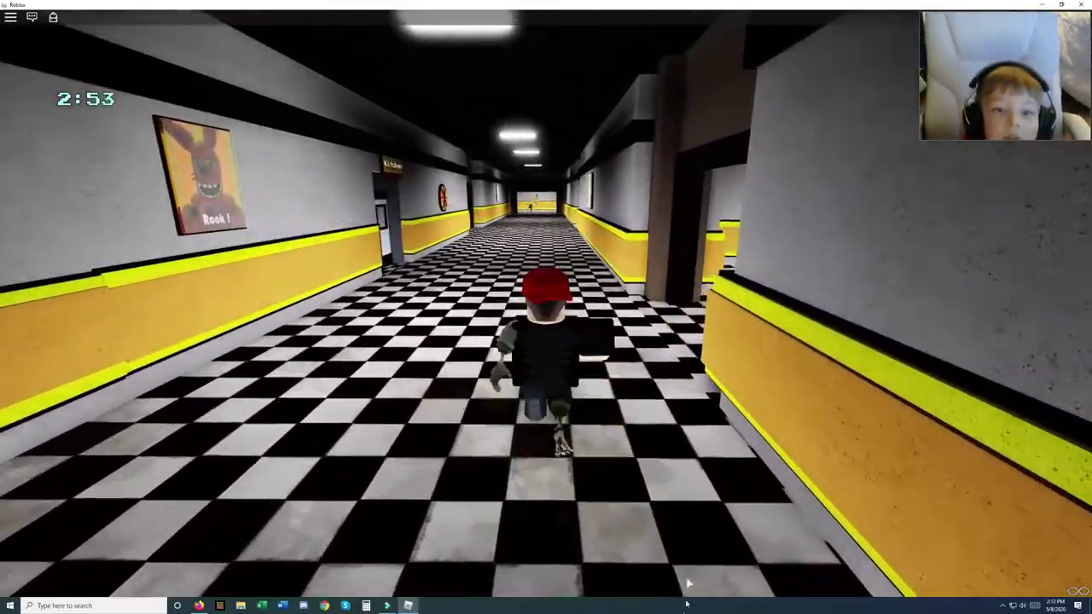
{"action": "key", "text": "w"}
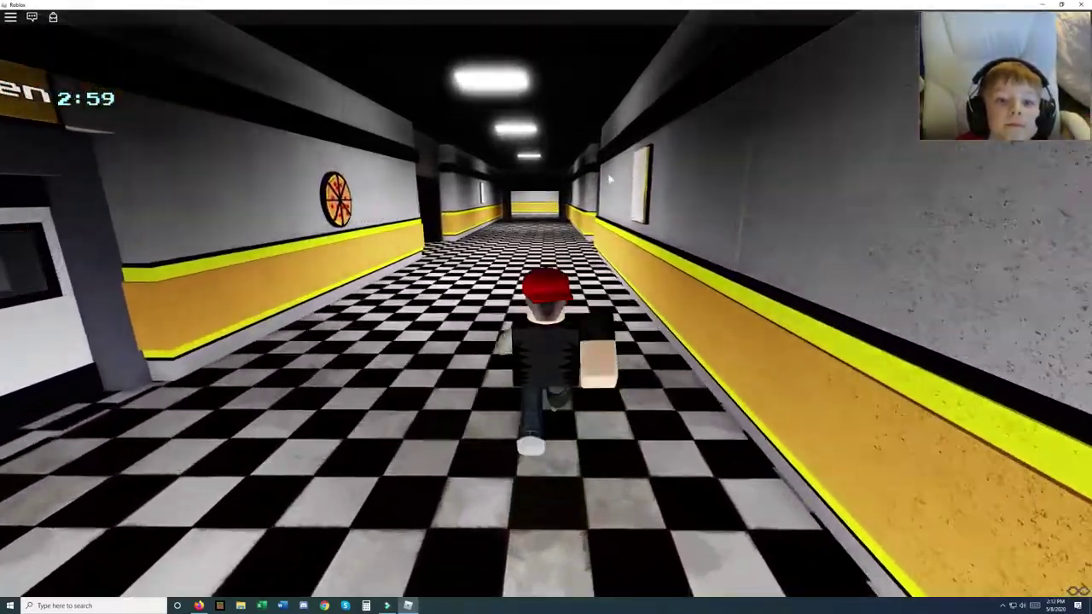
{"action": "key", "text": "w"}
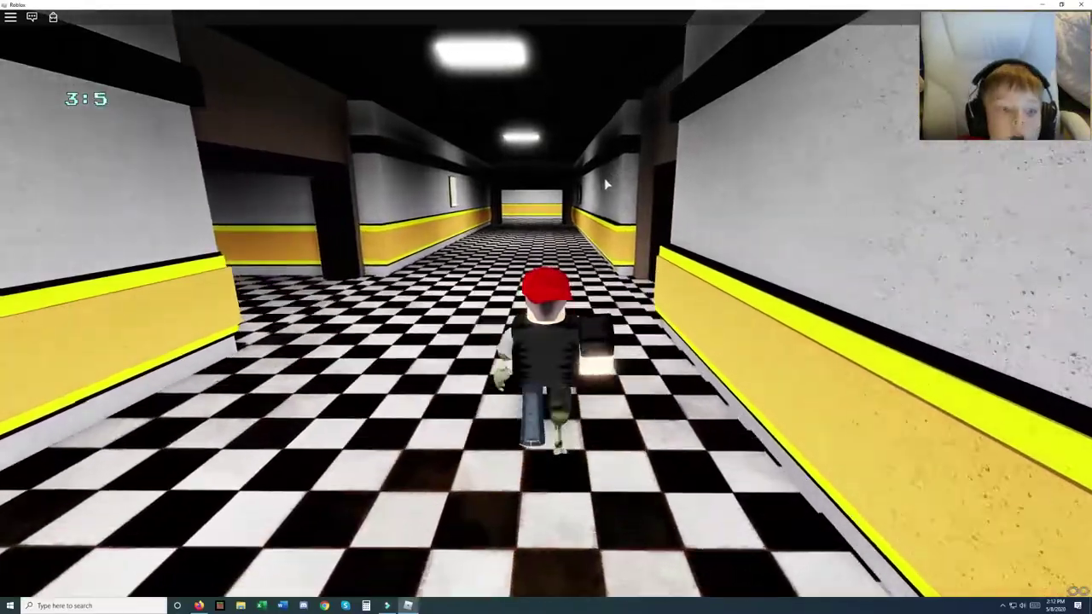
Follow the narrow corridor past the Locked door and Delivery room into the next room.
{"action": "key", "text": "w"}
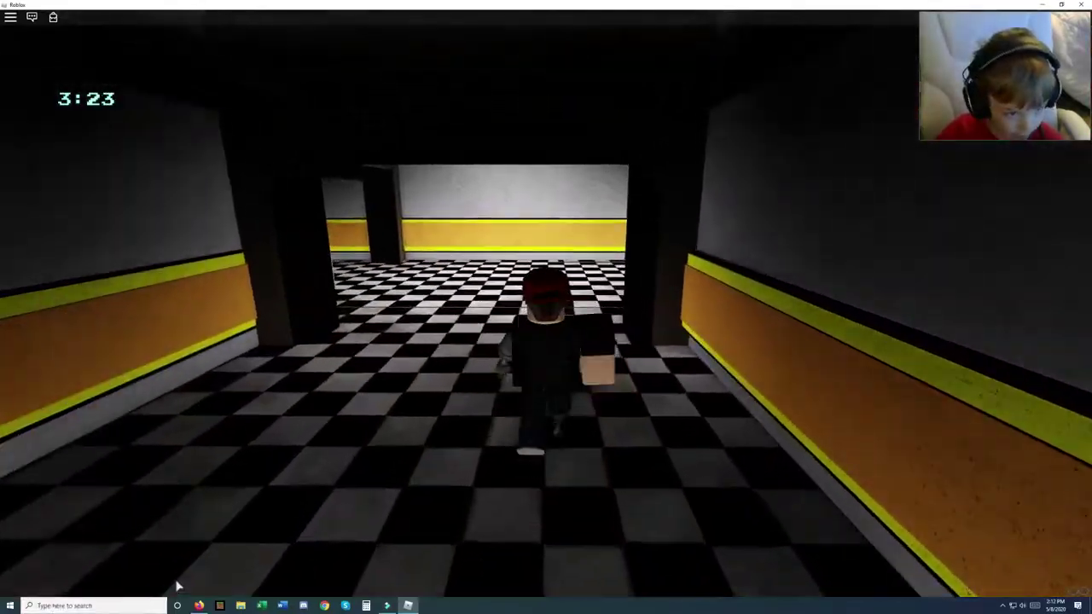
{"action": "key", "text": "w"}
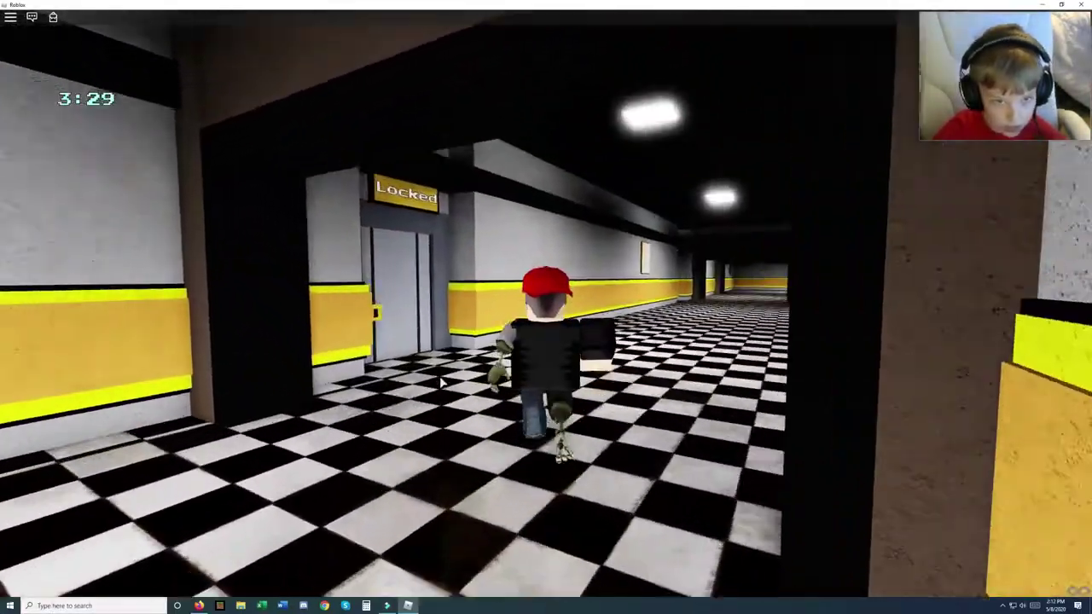
{"action": "key", "text": "w"}
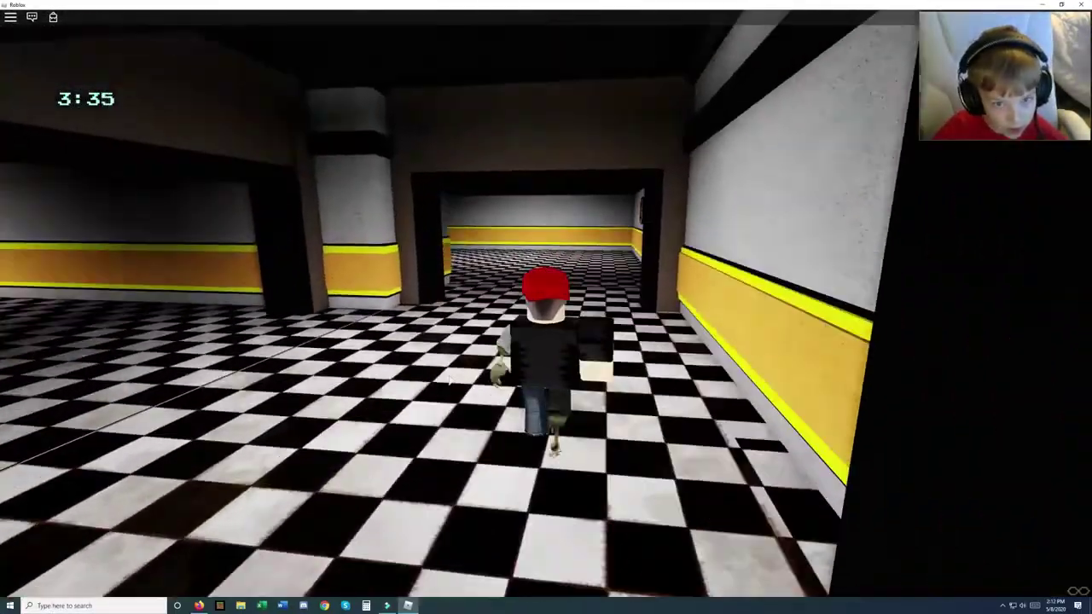
{"action": "key", "text": "w"}
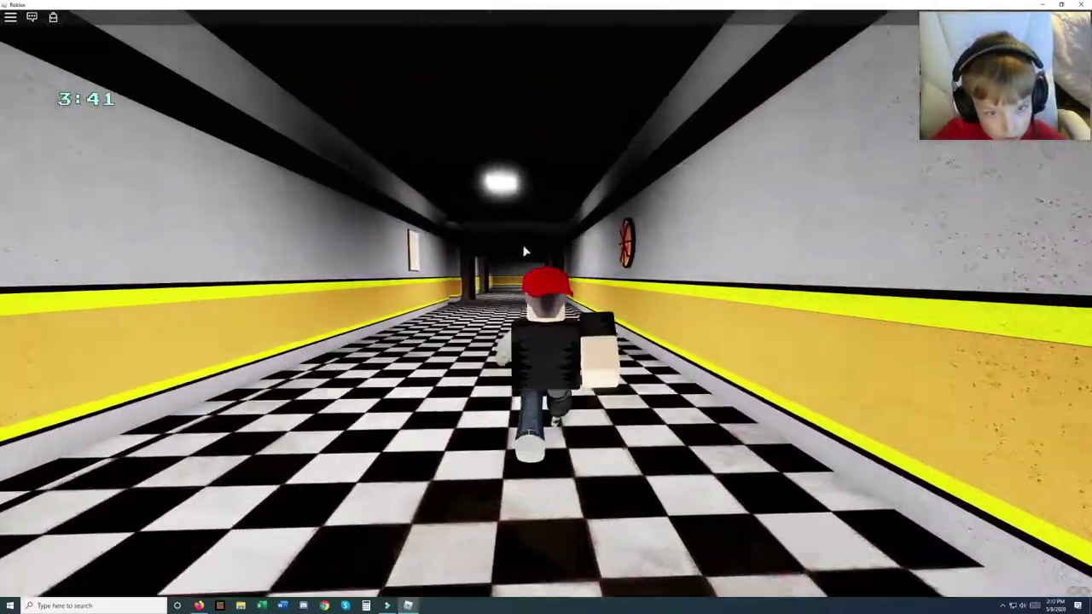
{"action": "key", "text": "w"}
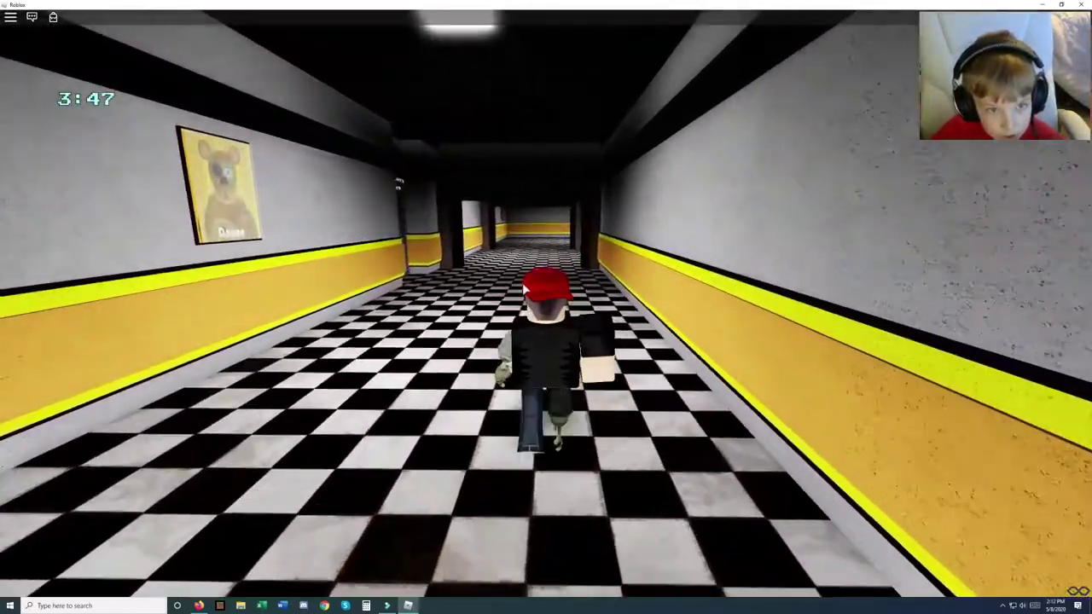
{"action": "key", "text": "w"}
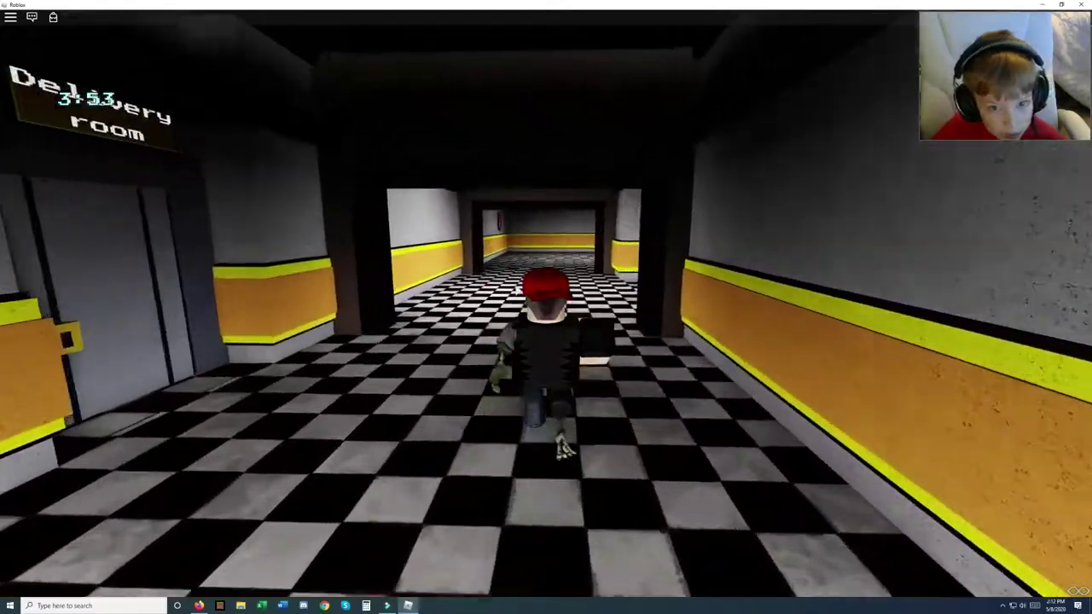
{"action": "key", "text": "w"}
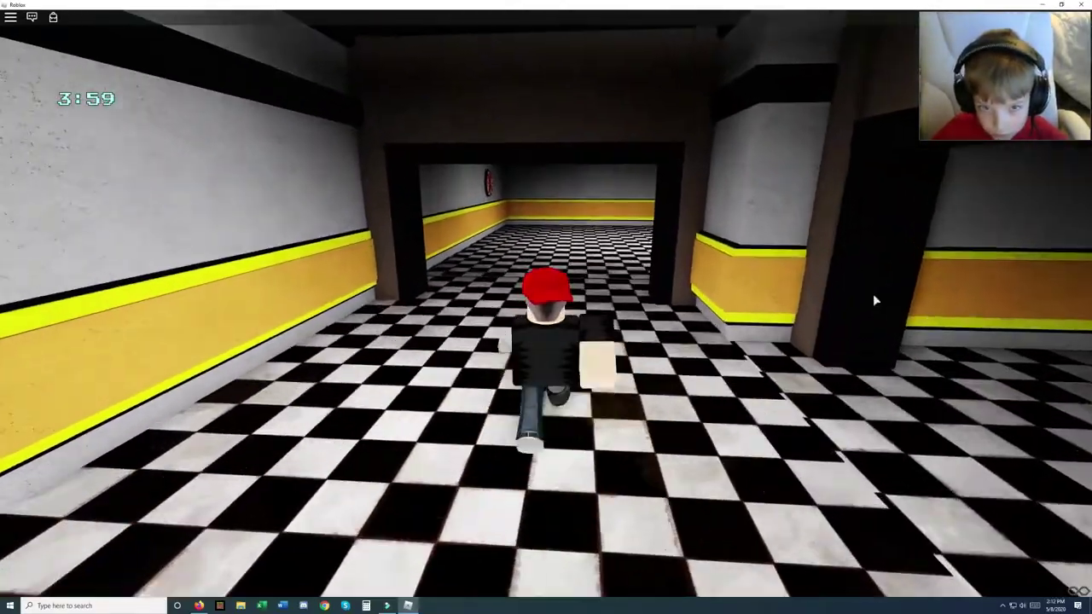
Cross the large room and walk down the hallway into the safe room arcade.
{"action": "key", "text": "w"}
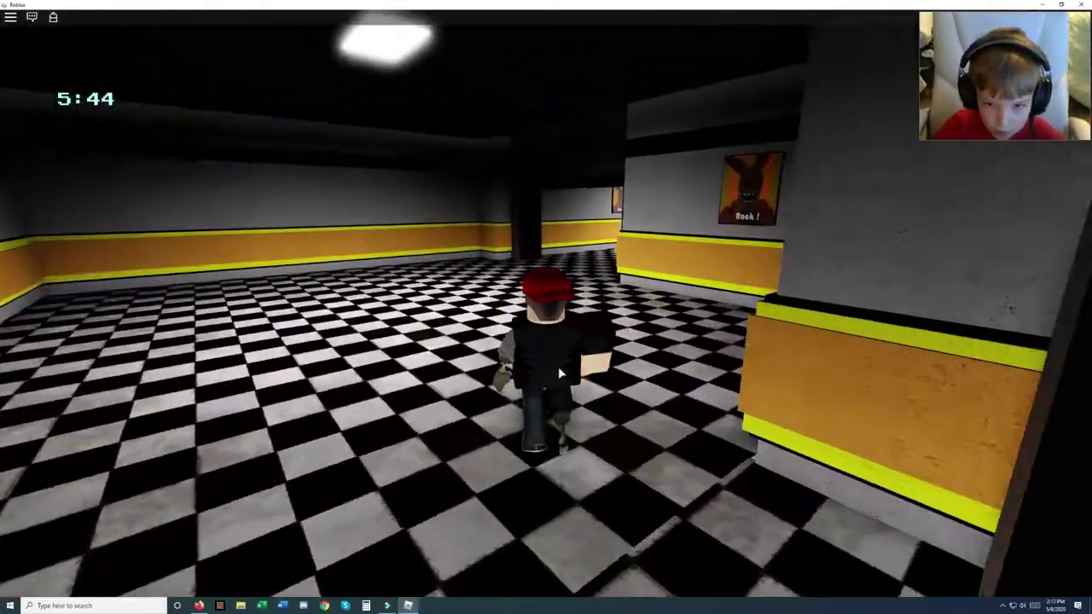
{"action": "key", "text": "w"}
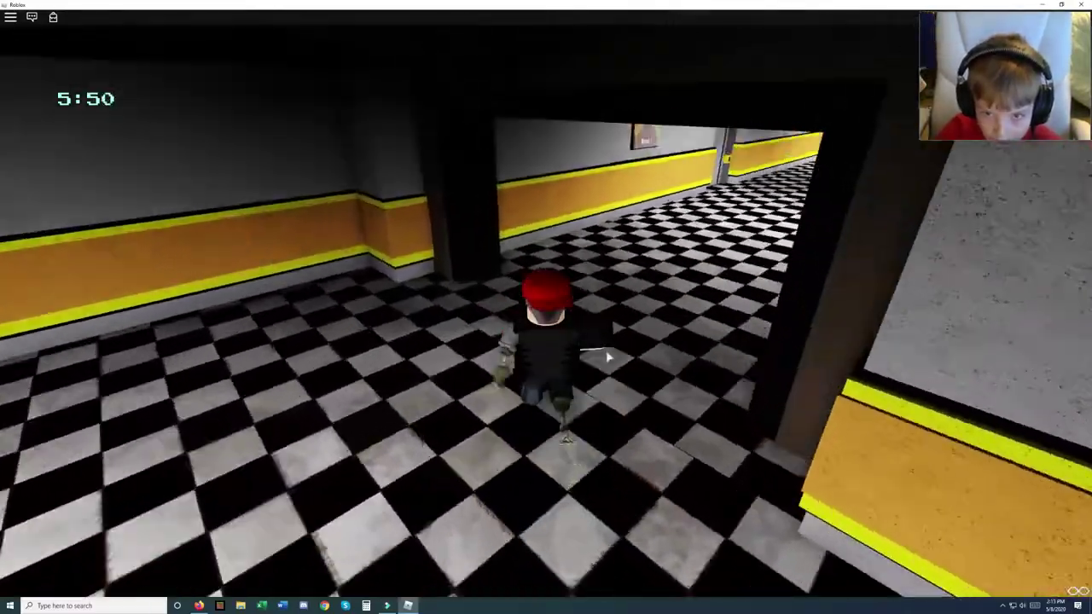
{"action": "key", "text": "w"}
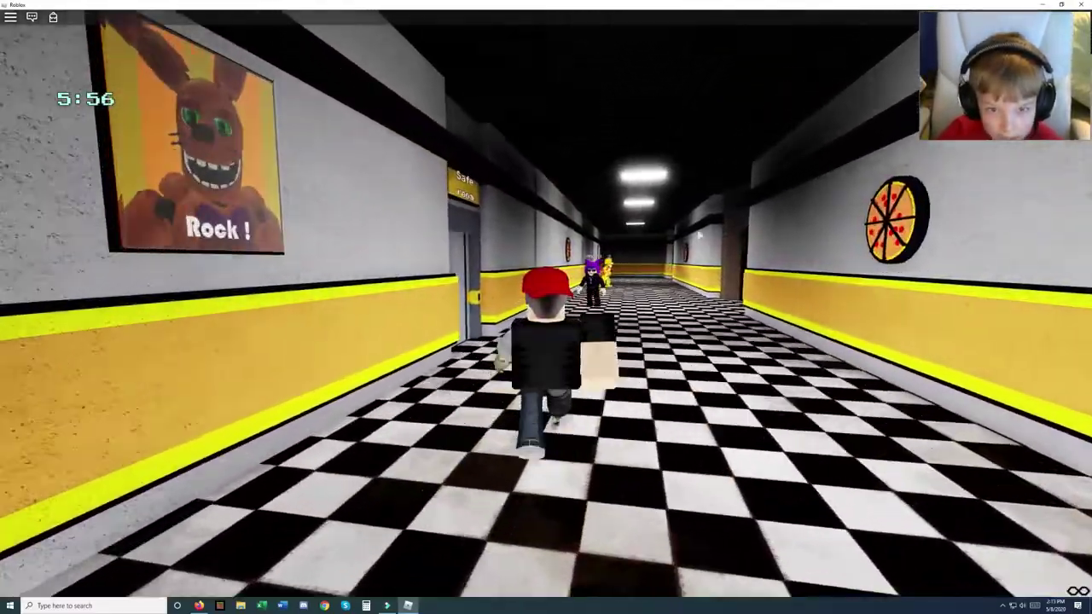
{"action": "key", "text": "w"}
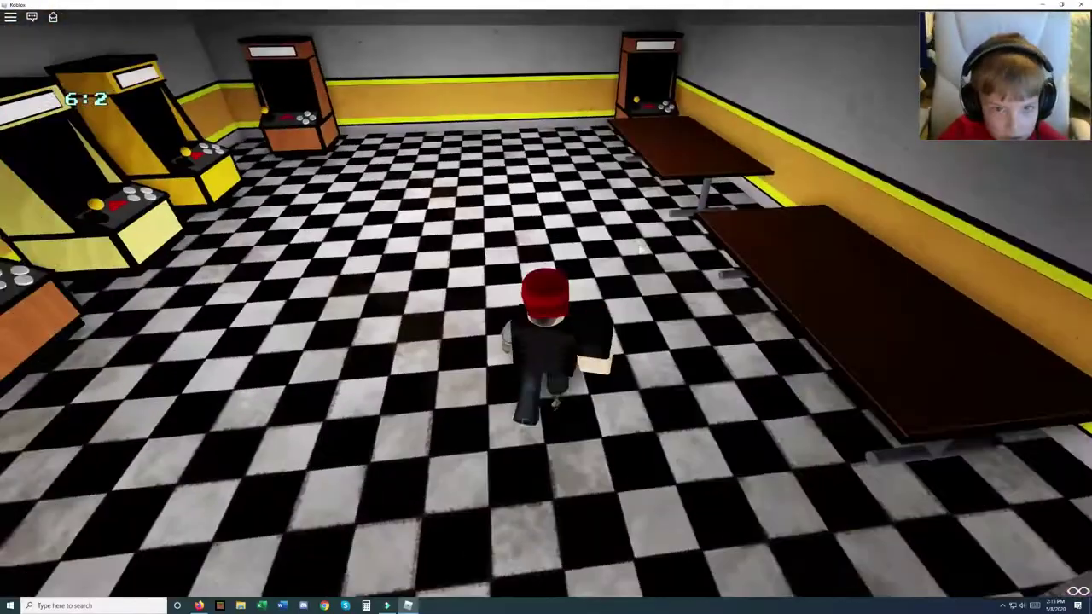
{"action": "key", "text": "w"}
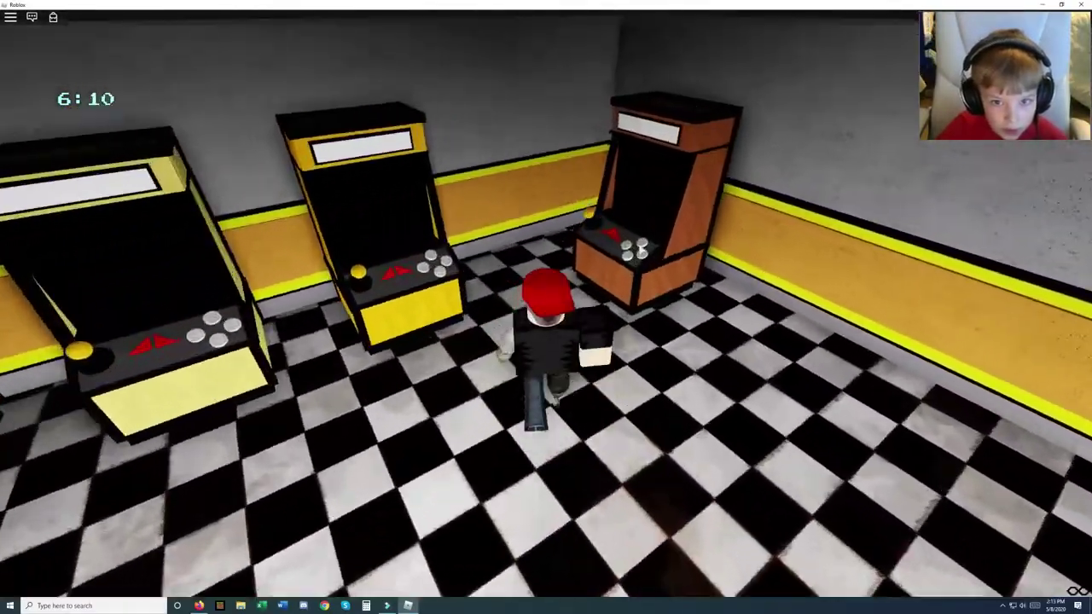
Look around the arcade machines and corners, bringing the purple-hatted player into view.
{"action": "left_click_drag", "start_coordinate": [546, 307], "coordinate": [638, 243]}
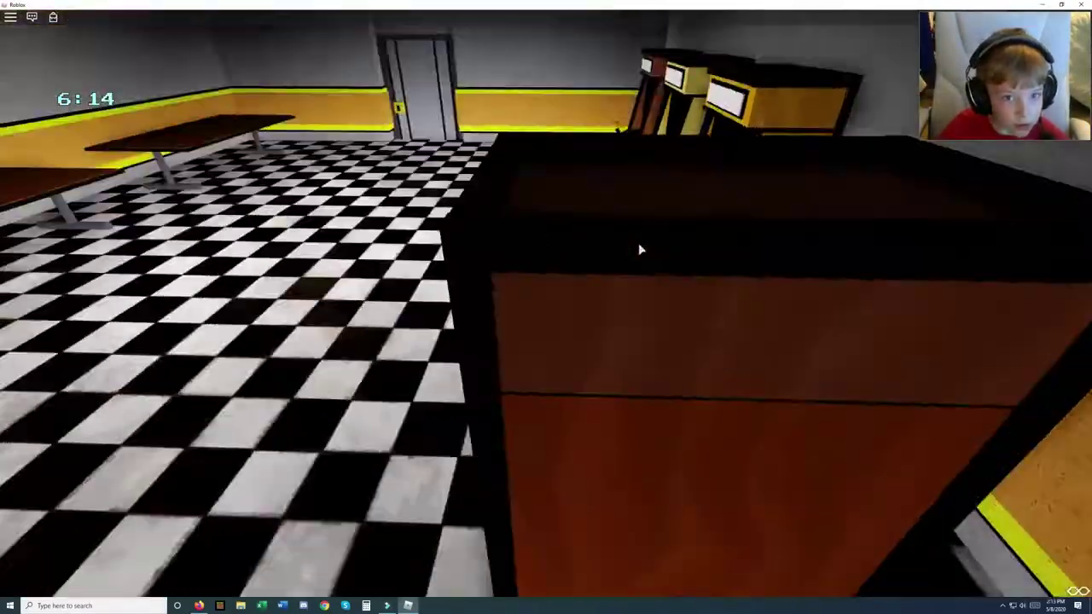
{"action": "key", "text": "w"}
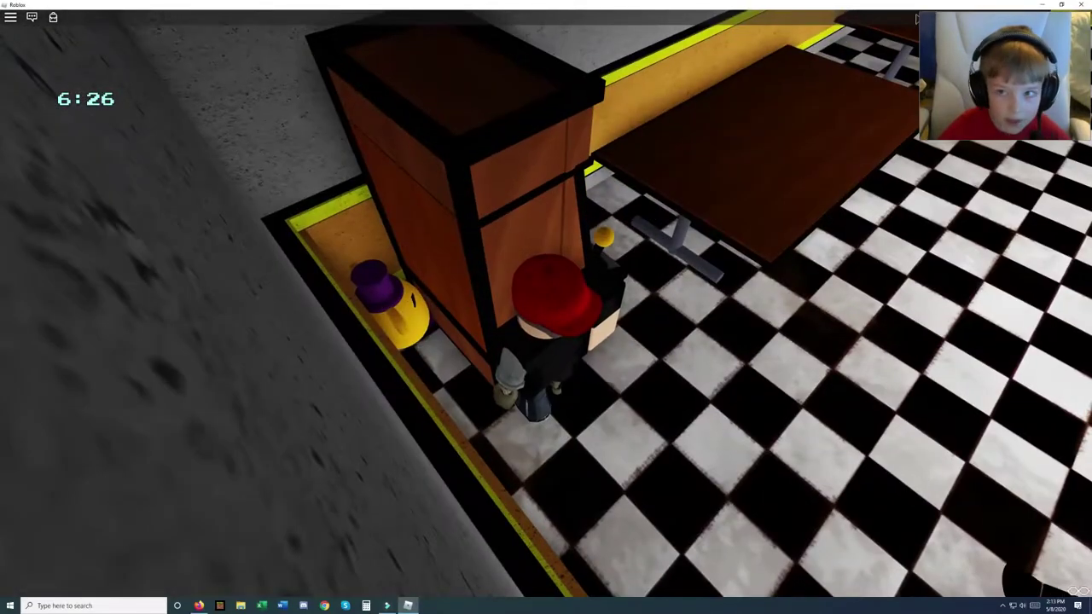
{"action": "right_click", "coordinate": [401, 318]}
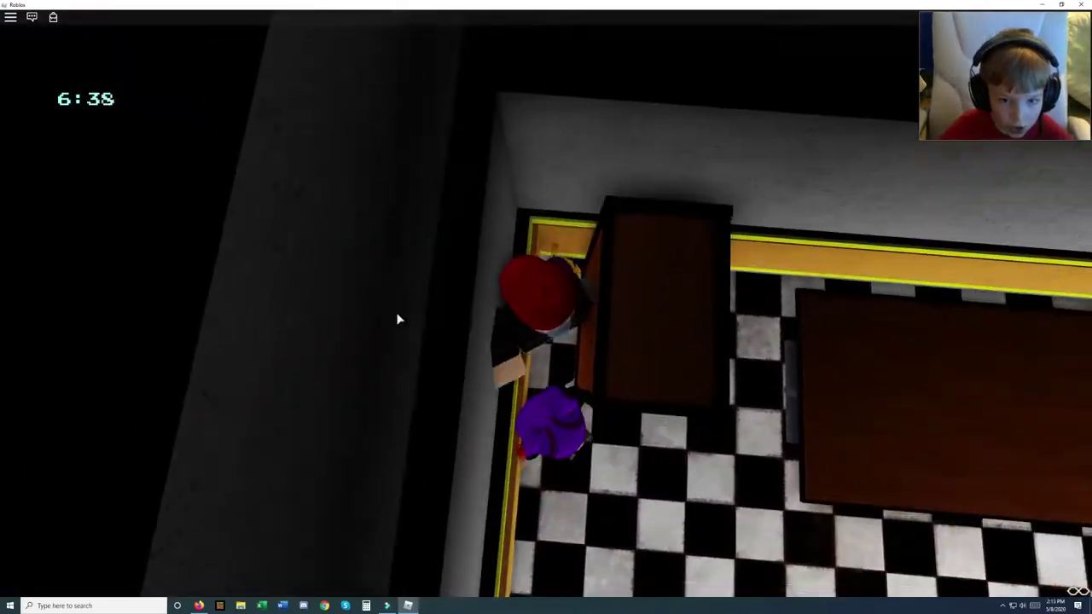
{"action": "right_click", "coordinate": [412, 317]}
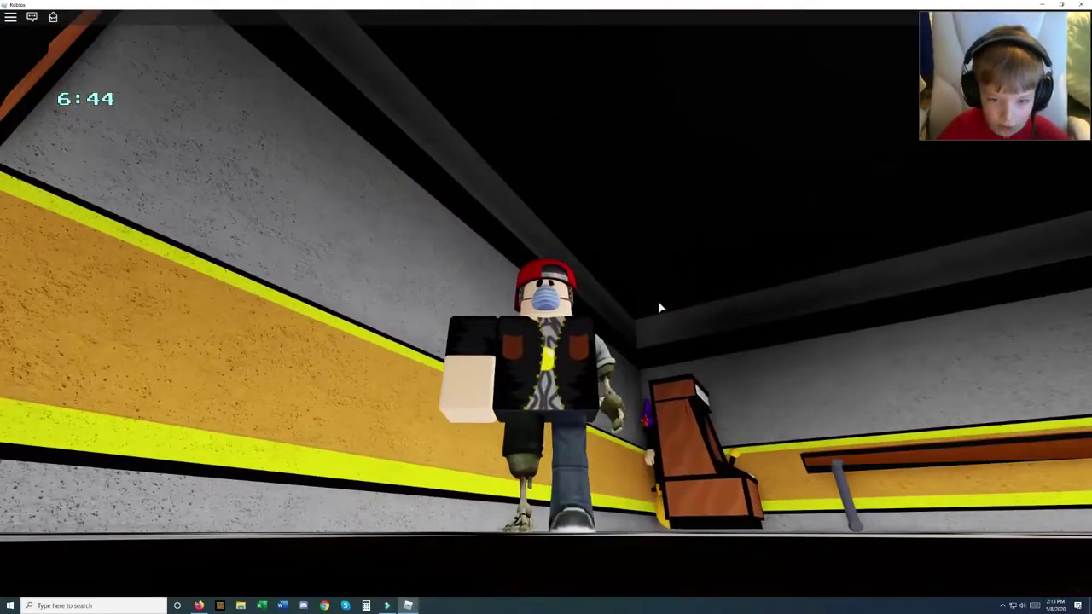
{"action": "right_click", "coordinate": [658, 300]}
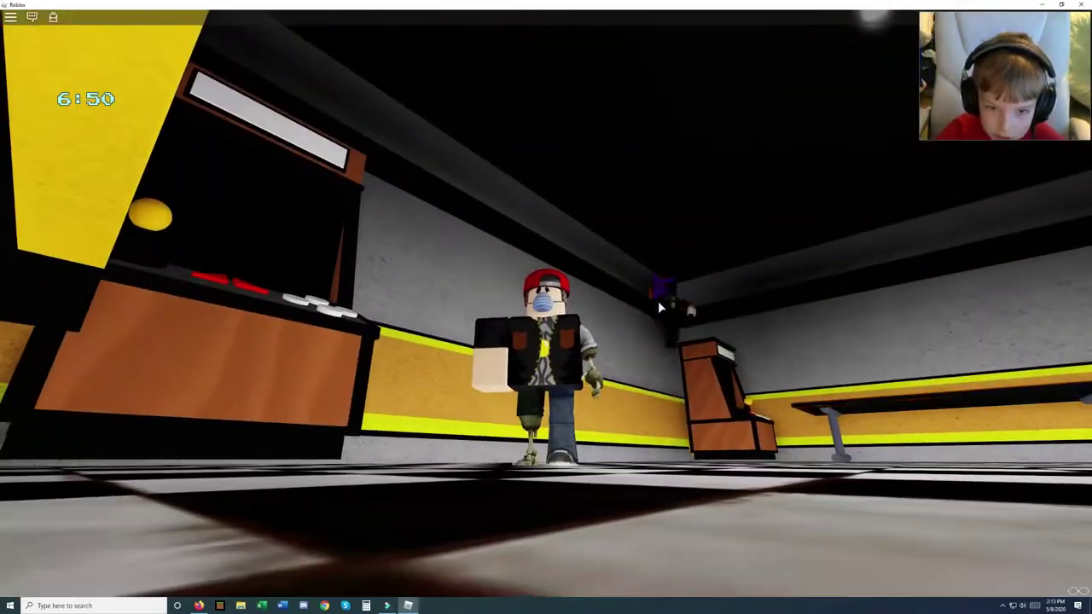
{"action": "key", "text": "s"}
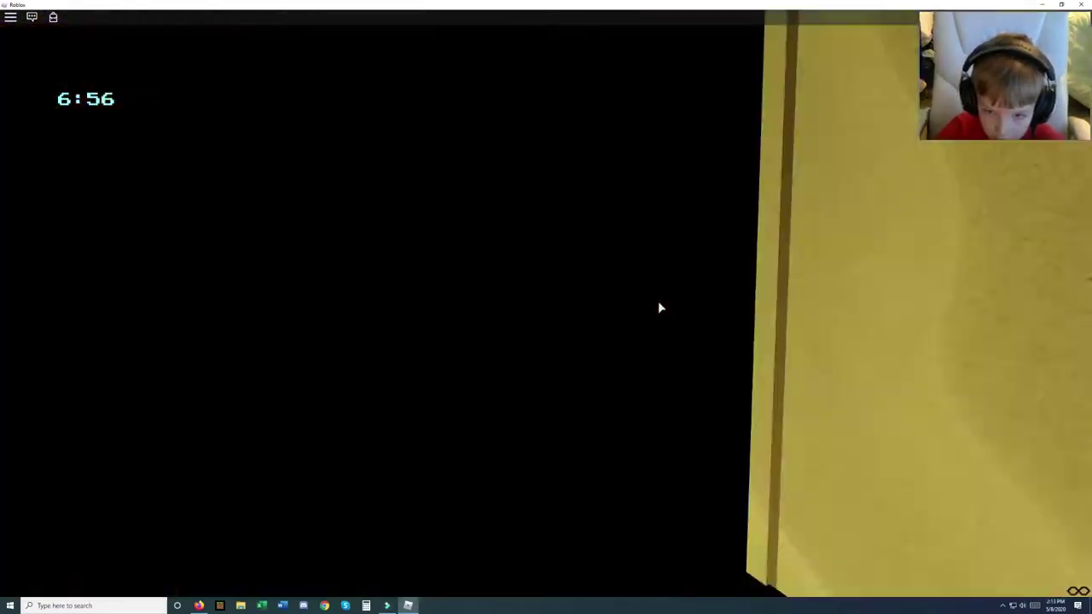
{"action": "key", "text": "s"}
{"action": "key", "text": "s"}
{"action": "key", "text": "s"}
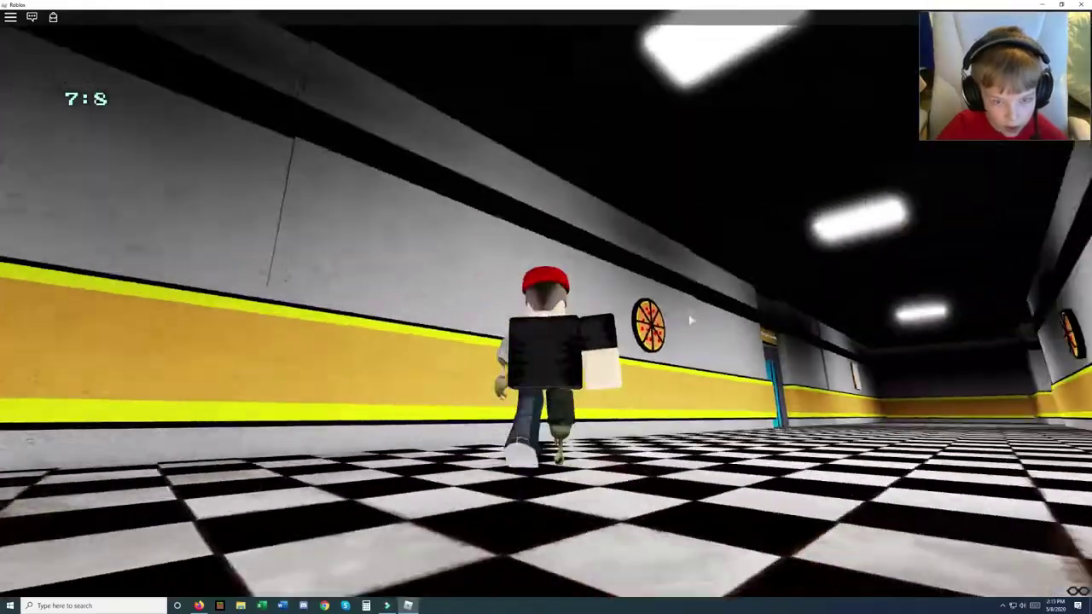
Run through the right-hand doorways and down the corridors toward the corner.
{"action": "key", "text": "w"}
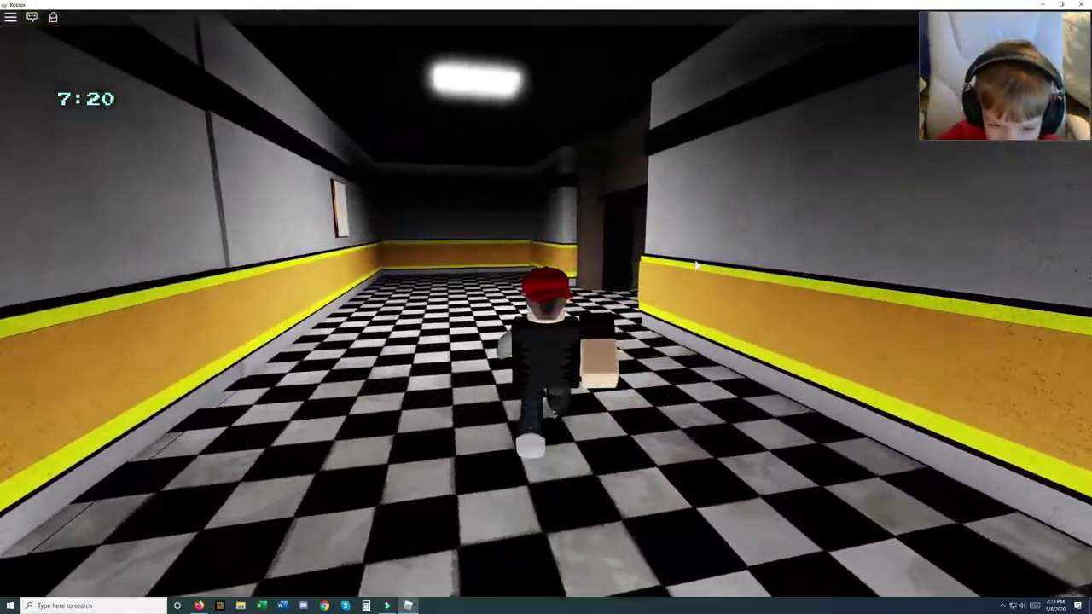
{"action": "key", "text": "w"}
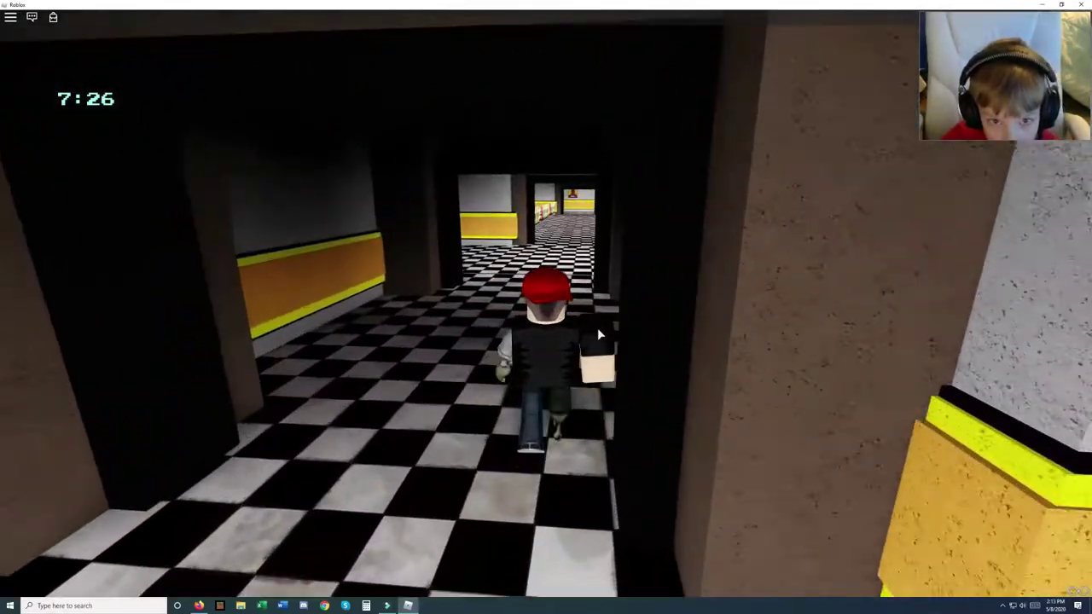
{"action": "key", "text": "w"}
{"action": "key", "text": "w"}
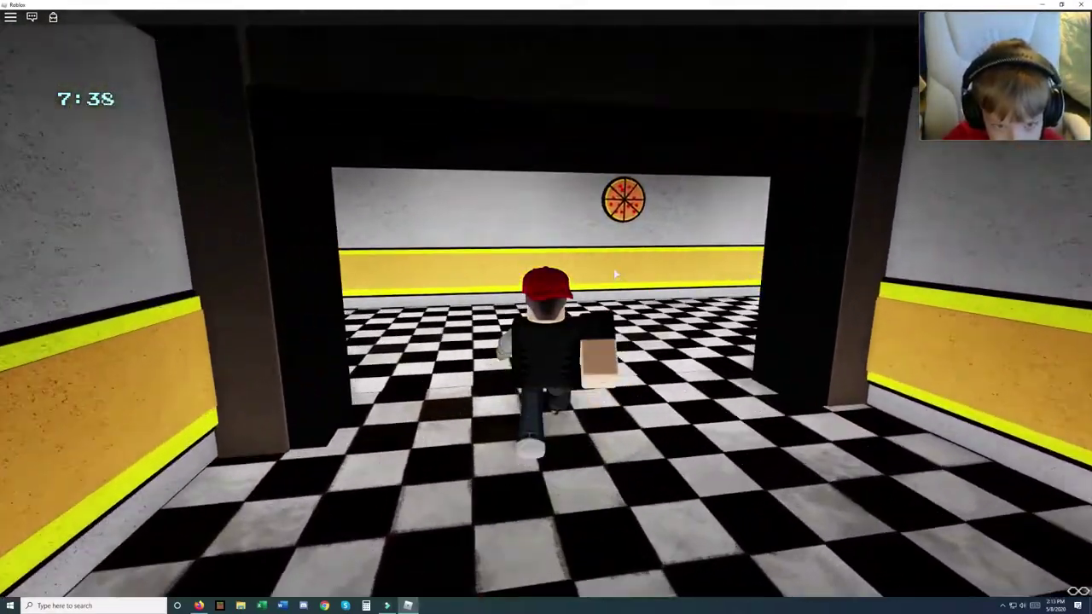
{"action": "key", "text": "w"}
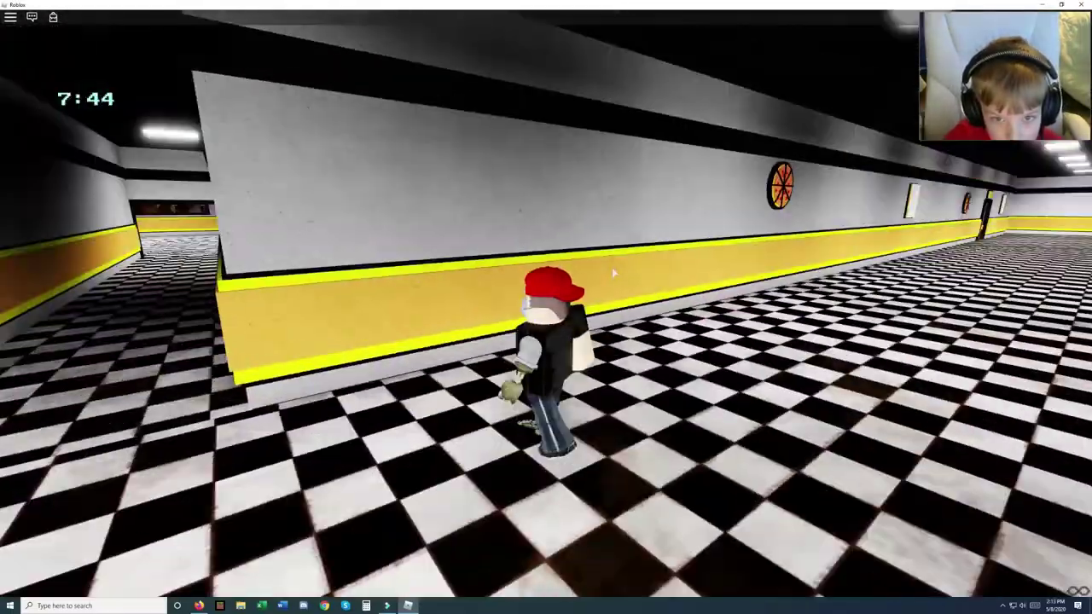
{"action": "key", "text": "w"}
{"action": "key", "text": "w"}
Go down the narrow corridor into the large dining room and on through the arcade.
{"action": "key", "text": "w"}
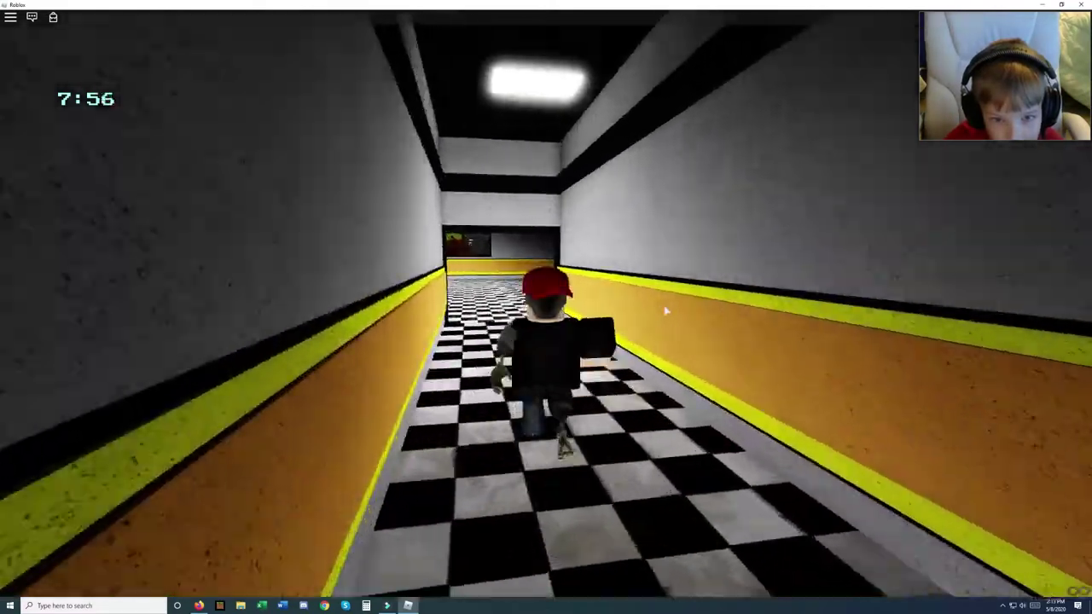
{"action": "key", "text": "w"}
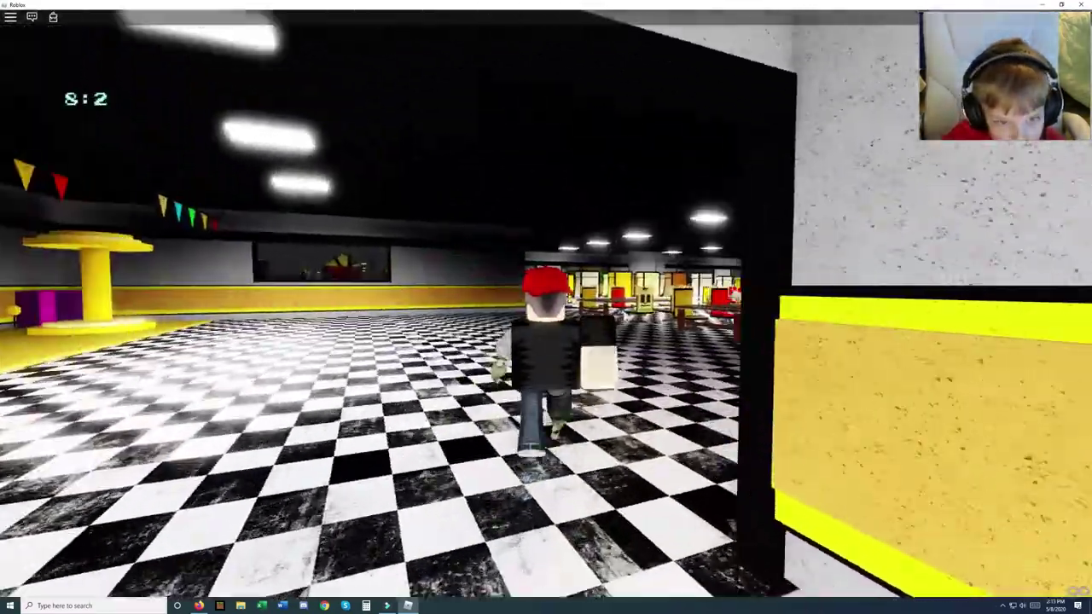
{"action": "key", "text": "w"}
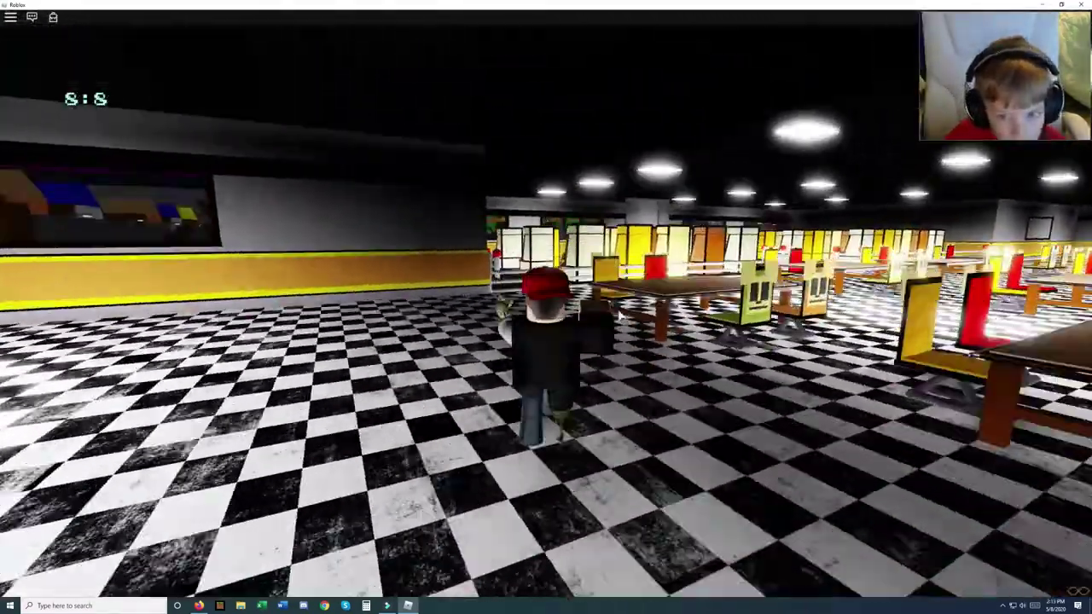
{"action": "key", "text": "w"}
{"action": "key", "text": "w"}
{"action": "key", "text": "w"}
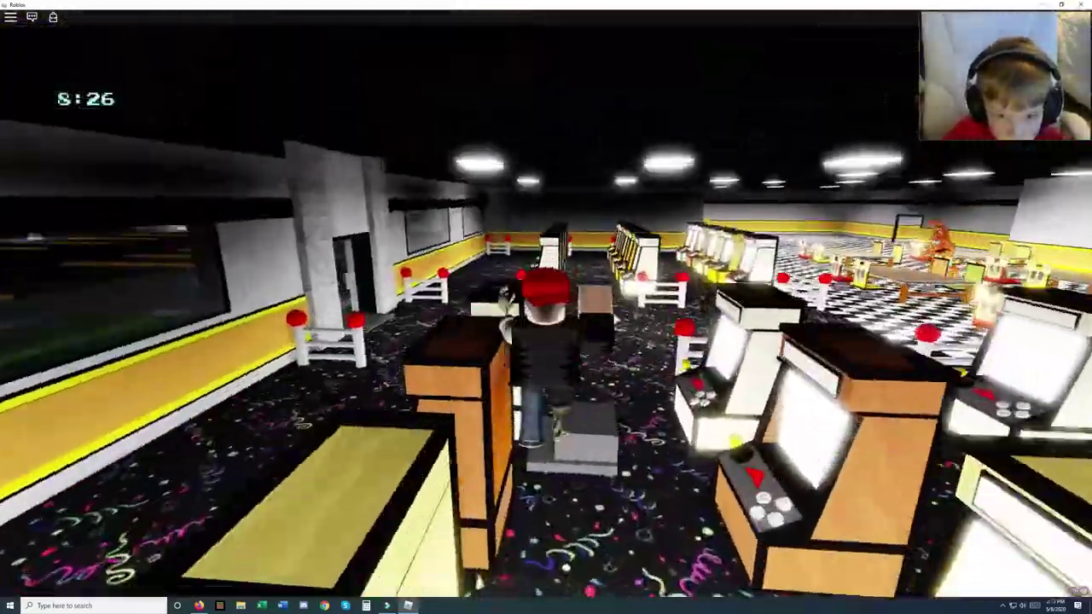
{"action": "key", "text": "w"}
{"action": "key", "text": "w"}
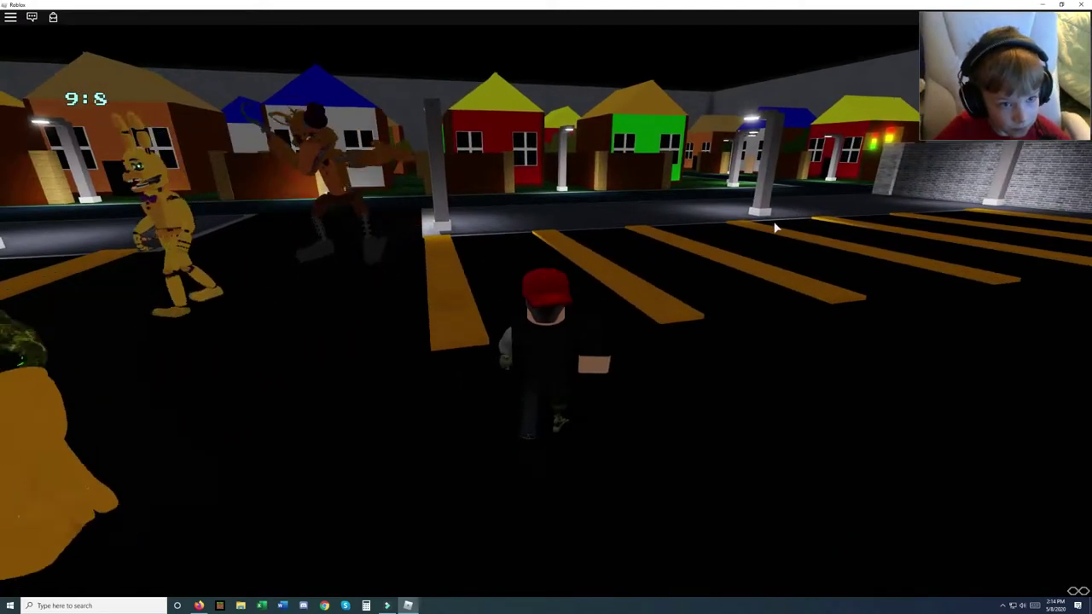
Walk past the animatronic, between the houses and behind the red house into the fence passage.
{"action": "left_click_drag", "start_coordinate": [774, 221], "coordinate": [512, 222]}
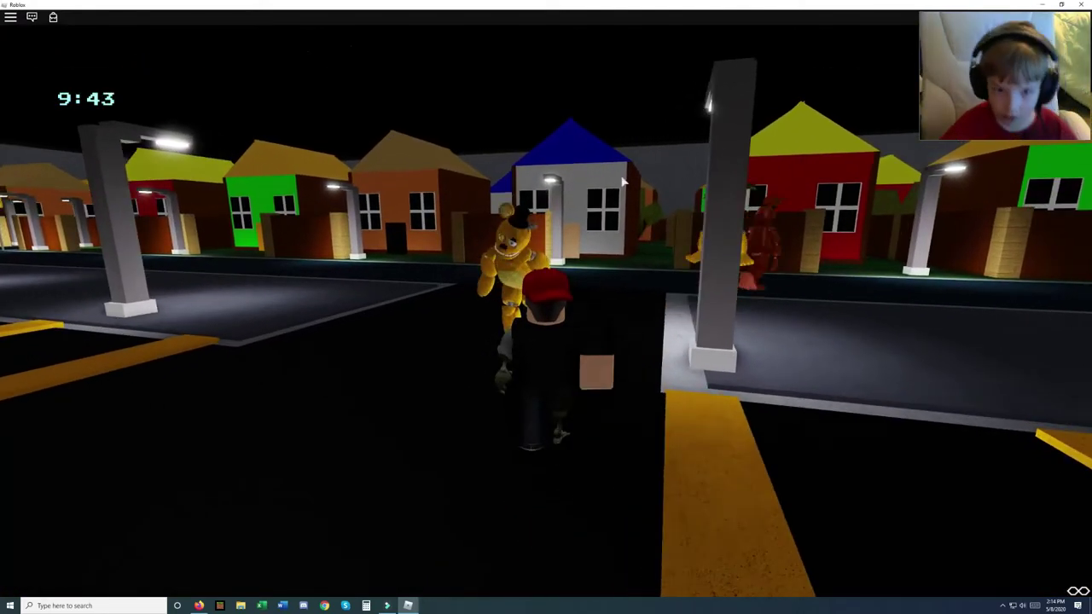
{"action": "mouse_move", "coordinate": [614, 192]}
{"action": "left_mouse_down"}
{"action": "mouse_move", "coordinate": [779, 338]}
{"action": "mouse_move", "coordinate": [740, 318]}
{"action": "left_mouse_up"}
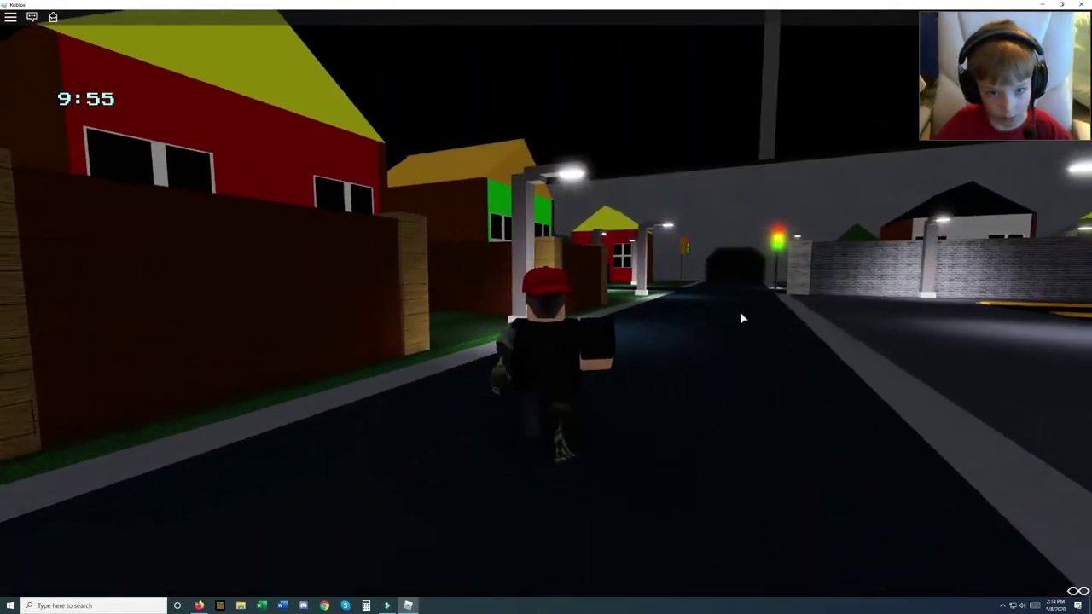
{"action": "key", "text": "w"}
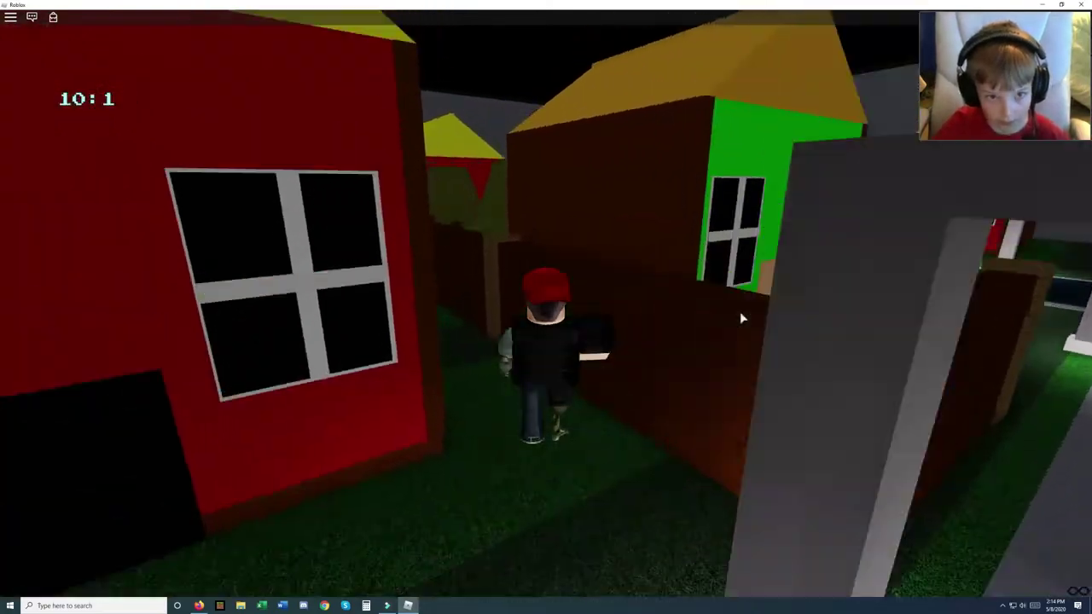
{"action": "key", "text": "w"}
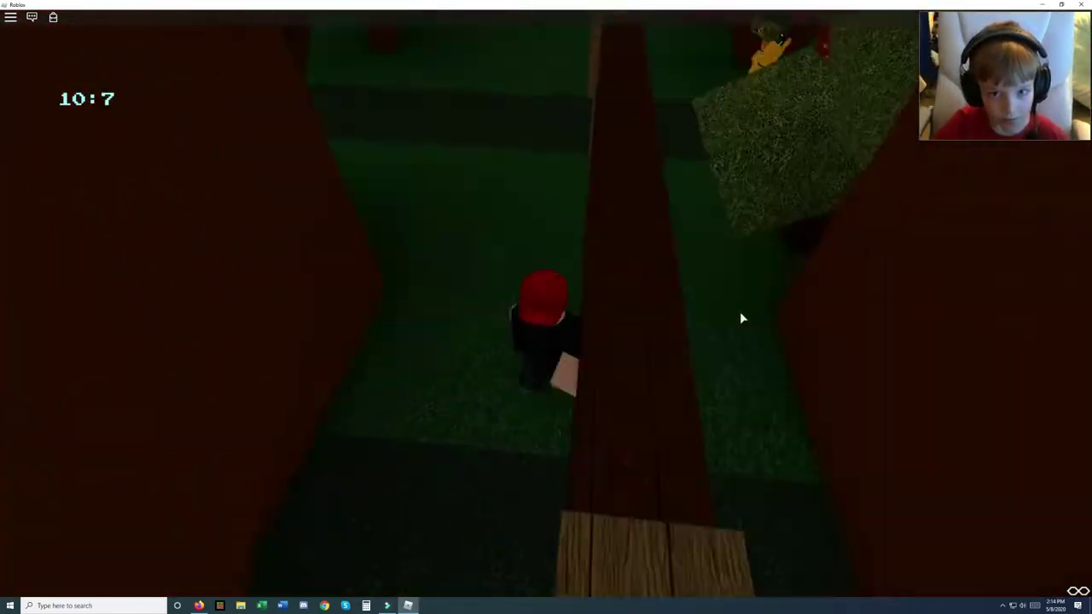
{"action": "key", "text": "w"}
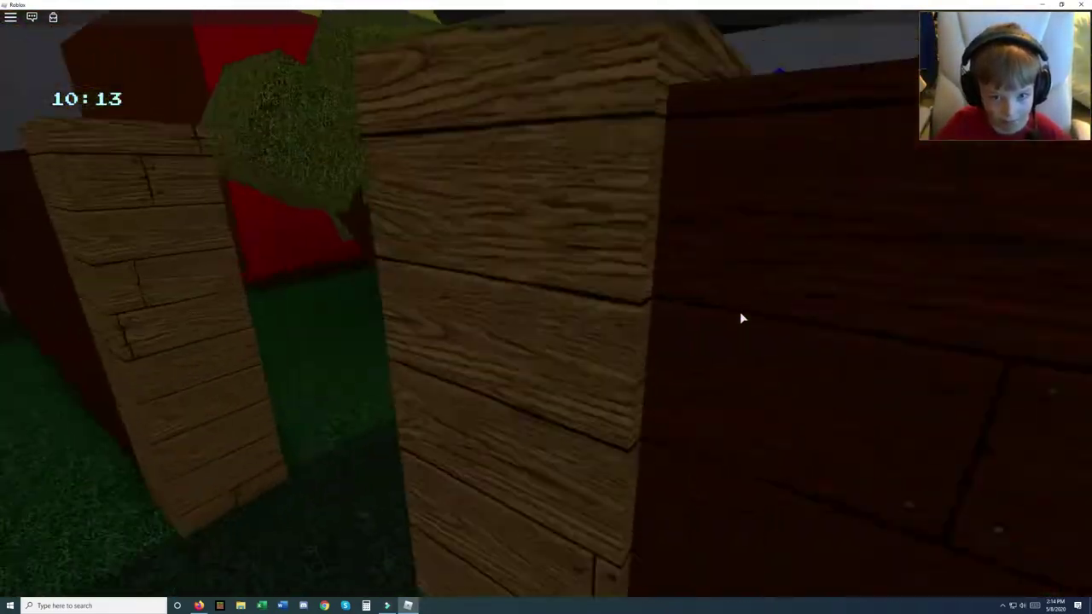
{"action": "key", "text": "w"}
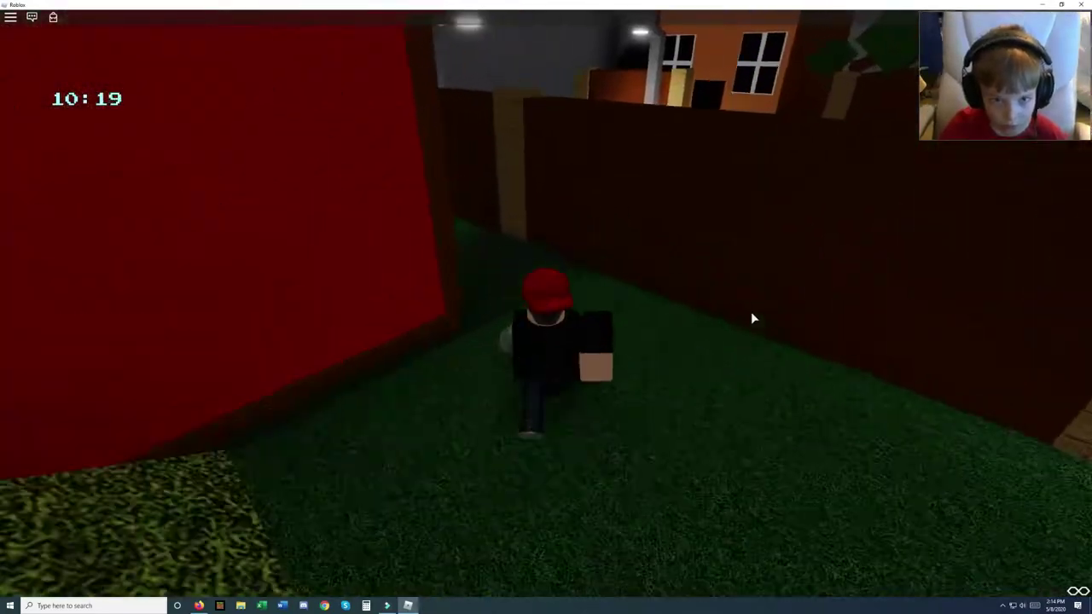
{"action": "key", "text": "w"}
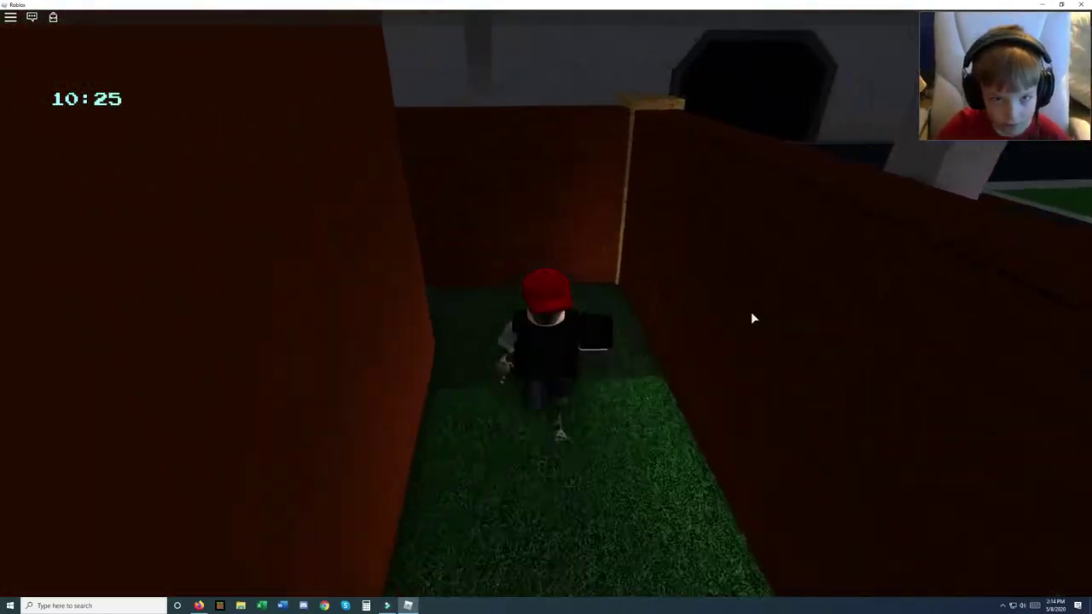
Exit the fence passage and walk the sidewalk beside the wall past the animatronics.
{"action": "key", "text": "w"}
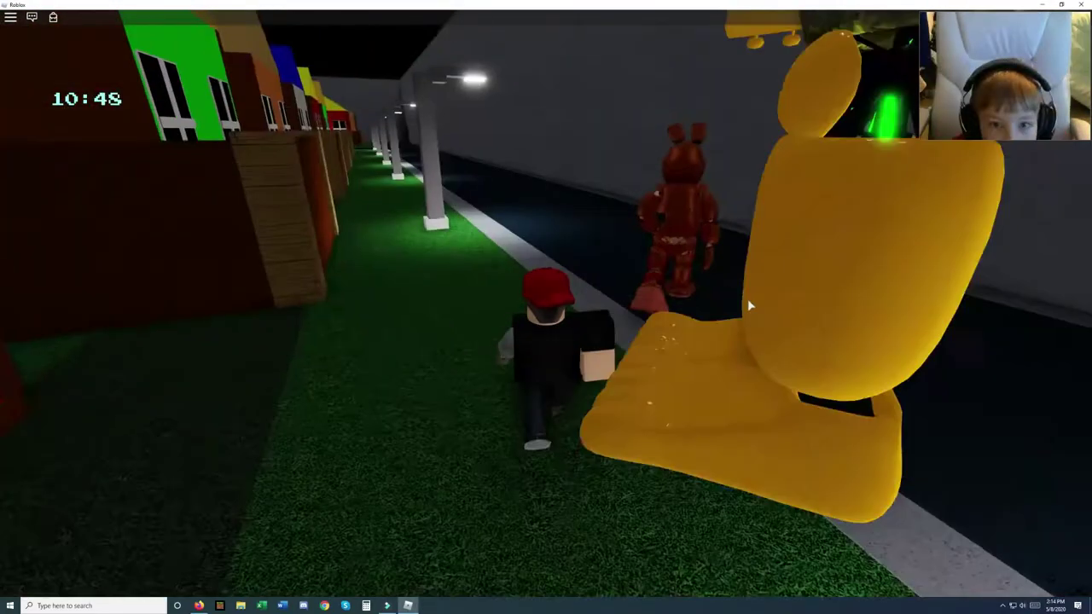
{"action": "key", "text": "w"}
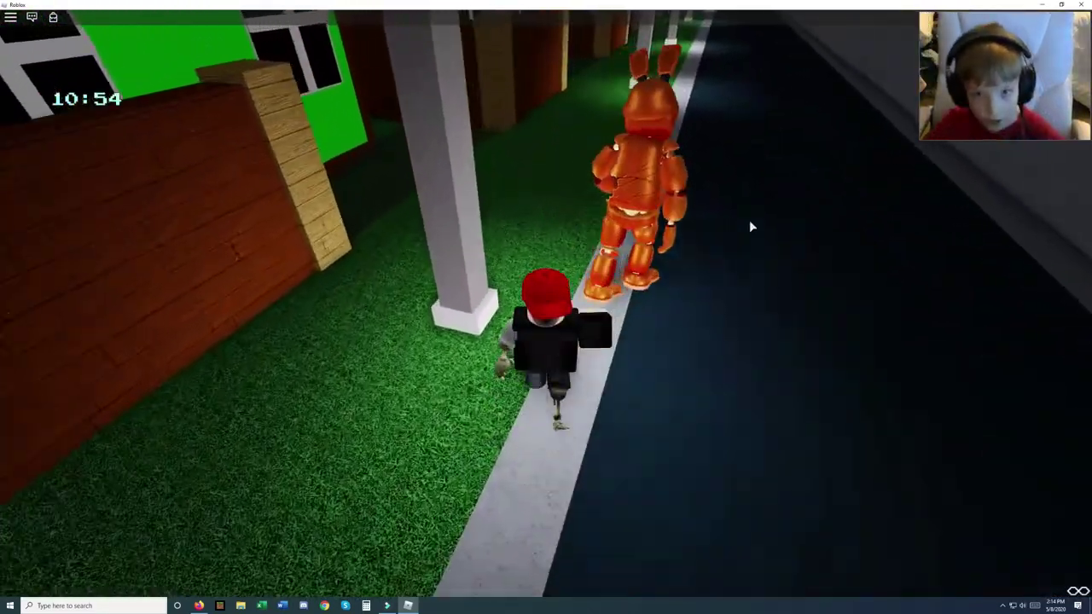
{"action": "key", "text": "w"}
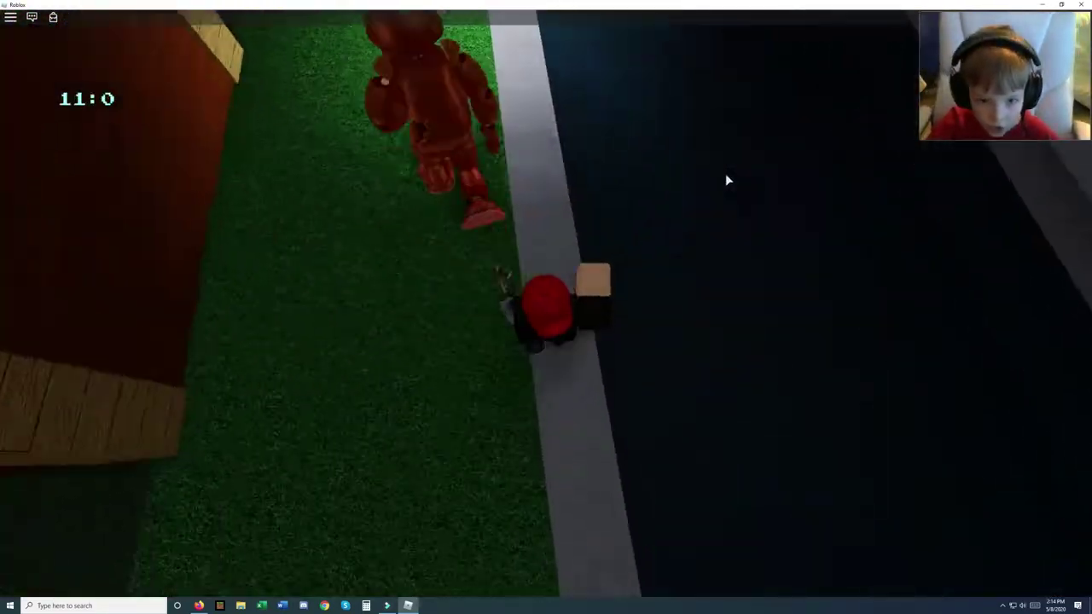
{"action": "key", "text": "w"}
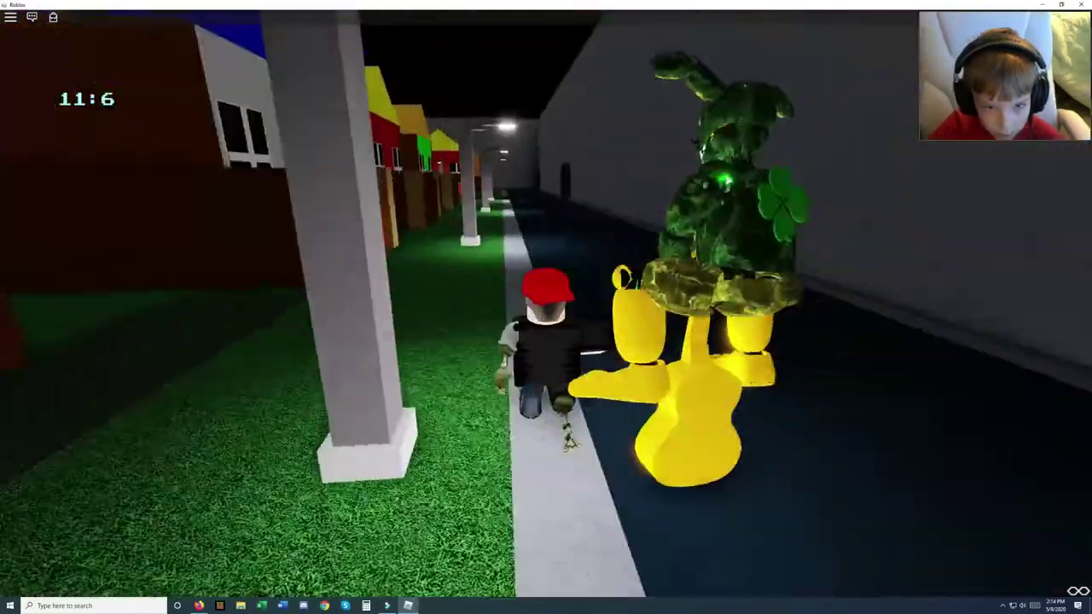
{"action": "key", "text": "w"}
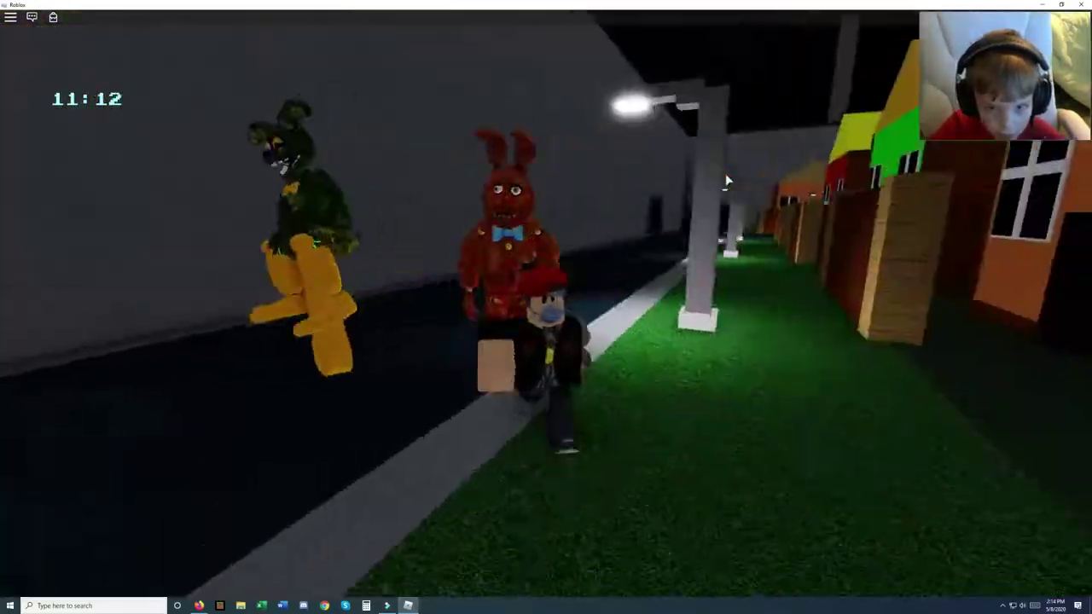
{"action": "key", "text": "w"}
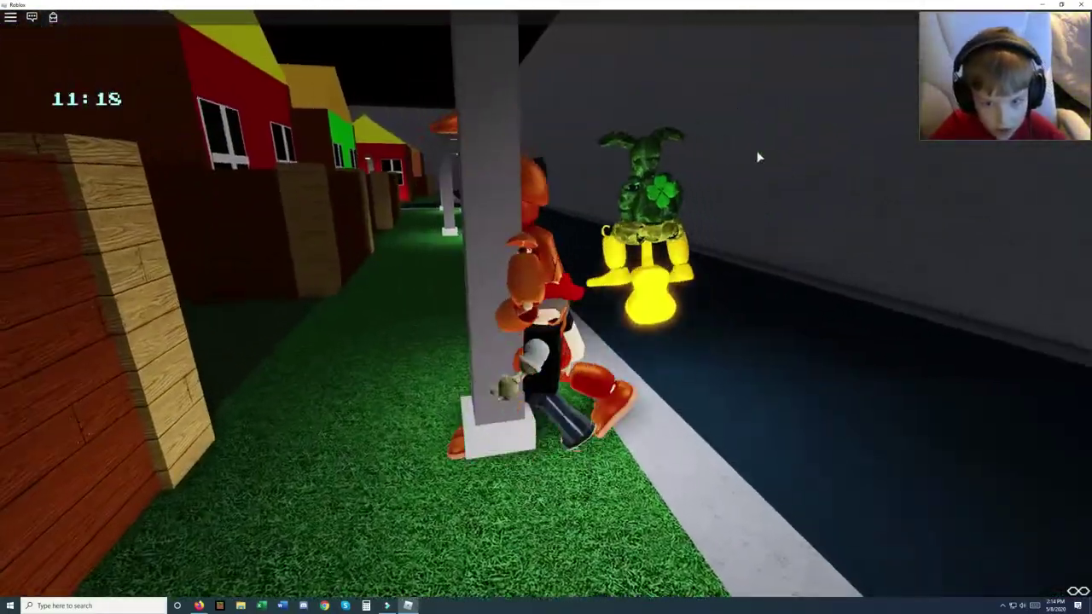
Continue along the grass strip and onto the road beside the long wall.
{"action": "key", "text": "w"}
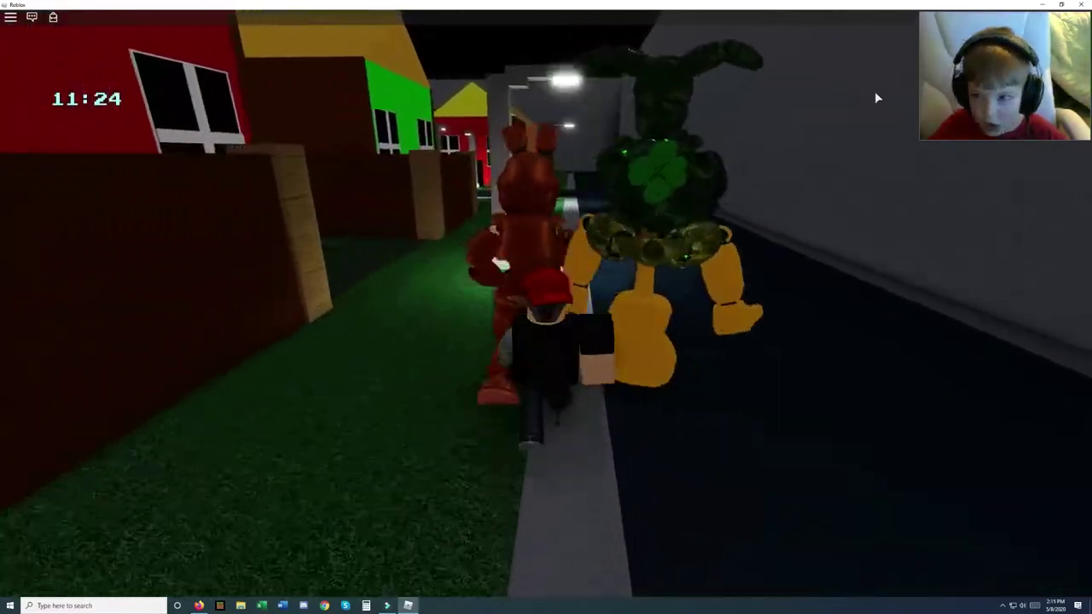
{"action": "key", "text": "w"}
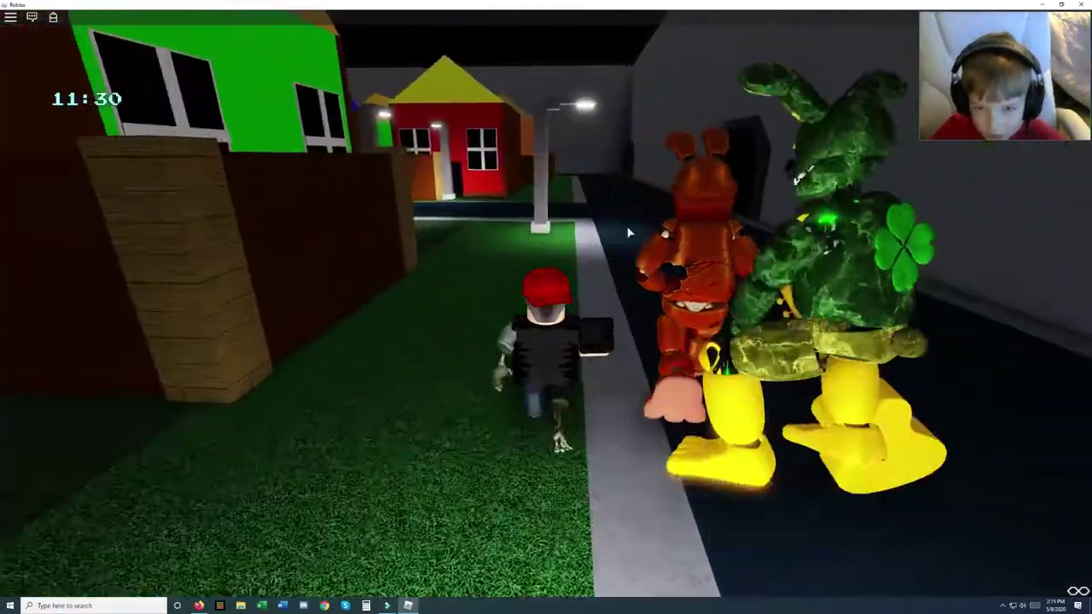
{"action": "key", "text": "w"}
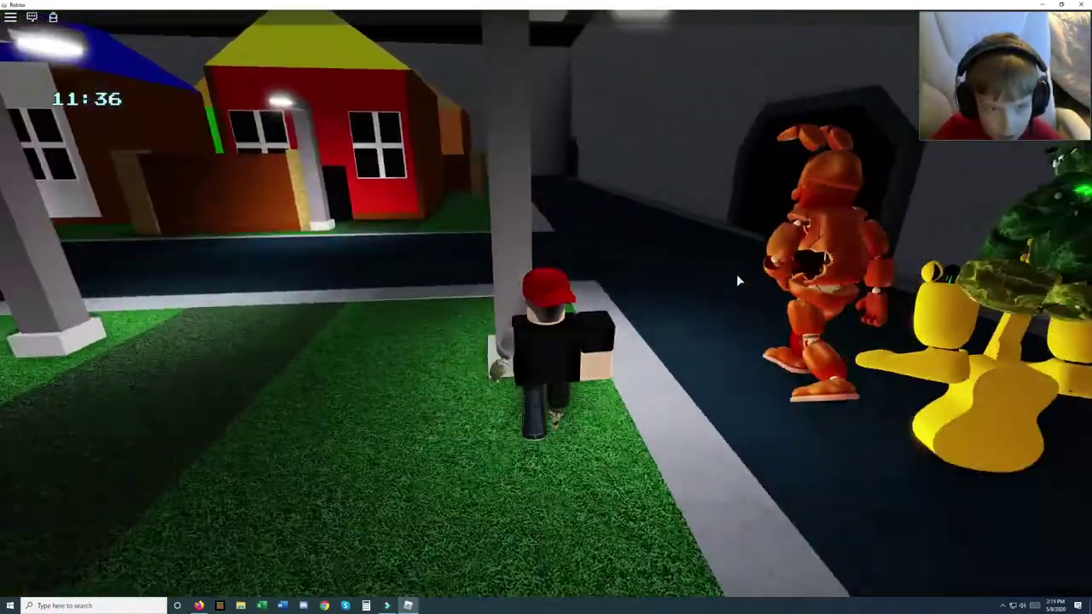
{"action": "key", "text": "w"}
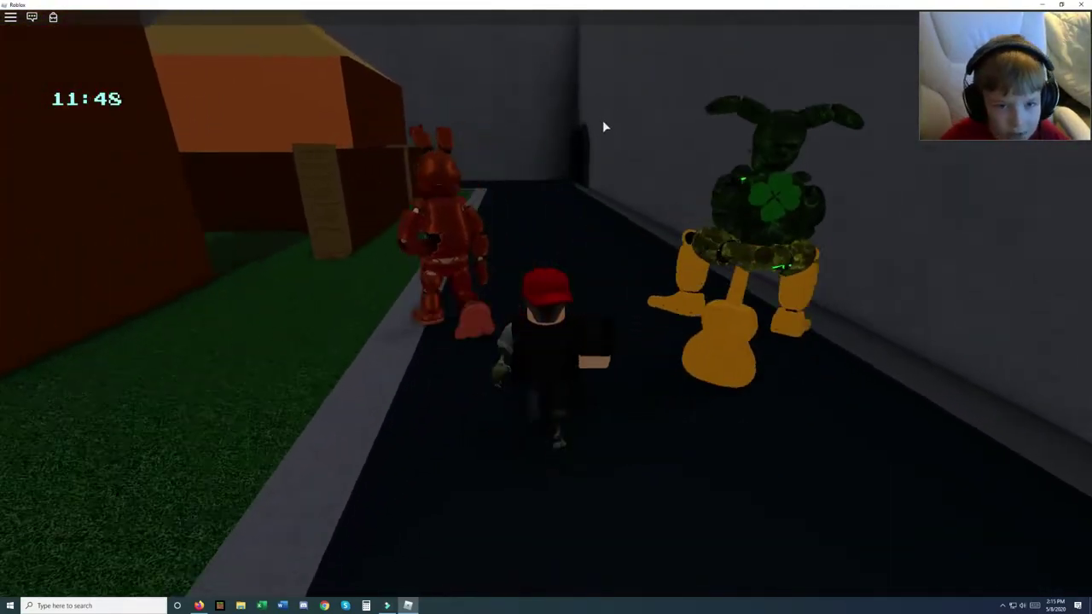
{"action": "key", "text": "w"}
{"action": "left_click_drag", "start_coordinate": [736, 52], "coordinate": [928, 201]}
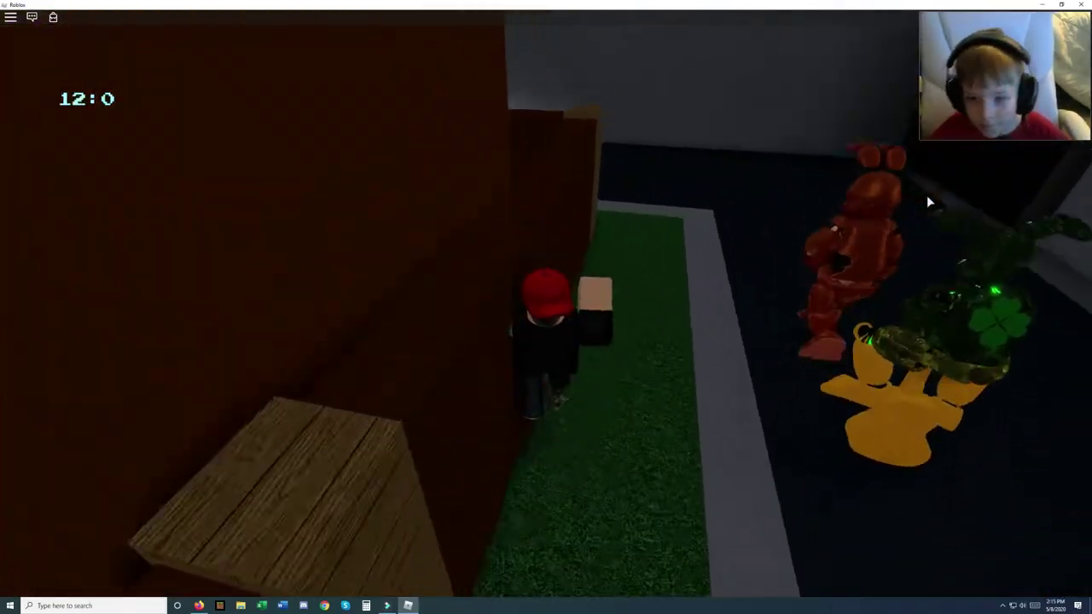
{"action": "key", "text": "w"}
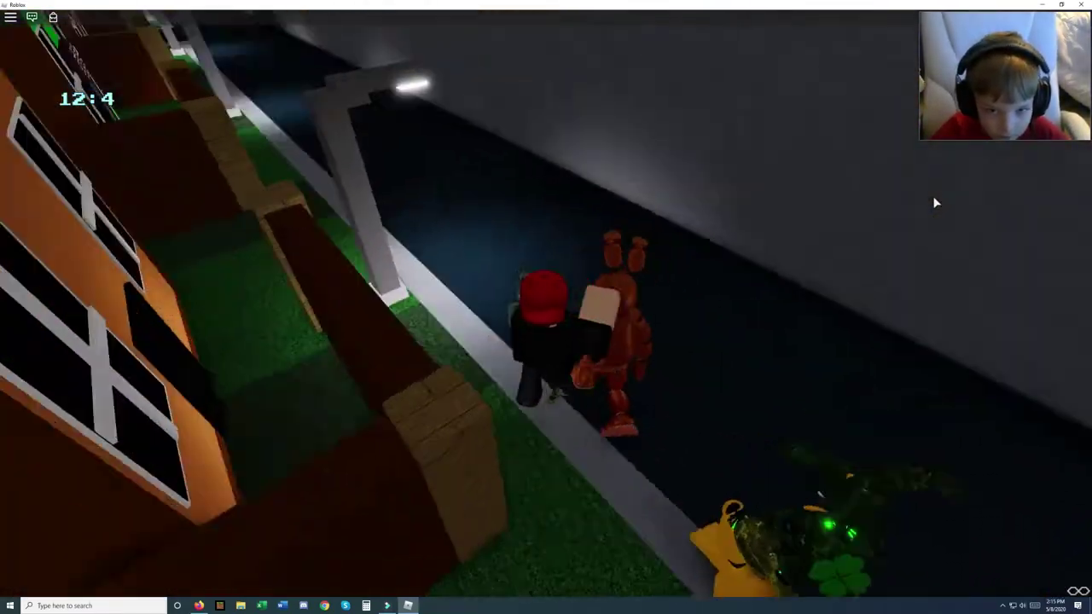
{"action": "mouse_move", "coordinate": [935, 201]}
{"action": "left_mouse_down"}
{"action": "mouse_move", "coordinate": [614, 286]}
{"action": "mouse_move", "coordinate": [641, 276]}
{"action": "left_mouse_up"}
Walk down the dark street with the animatronics, then turn left onto the grass between houses.
{"action": "key", "text": "w"}
{"action": "key", "text": "w"}
{"action": "key", "text": "w"}
{"action": "key", "text": "w"}
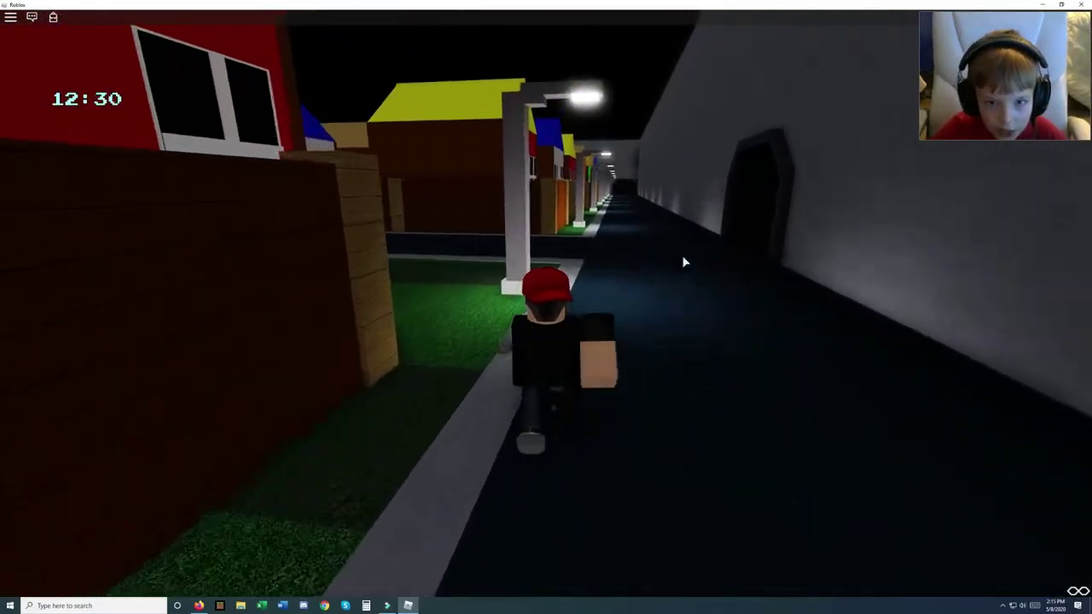
{"action": "key", "text": "w"}
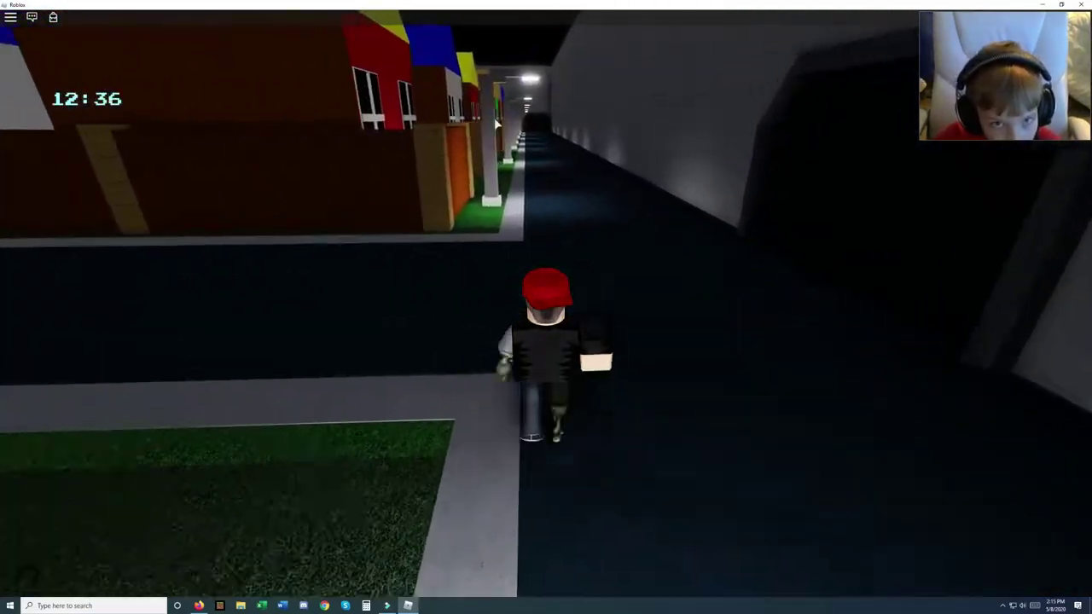
{"action": "key", "text": "w"}
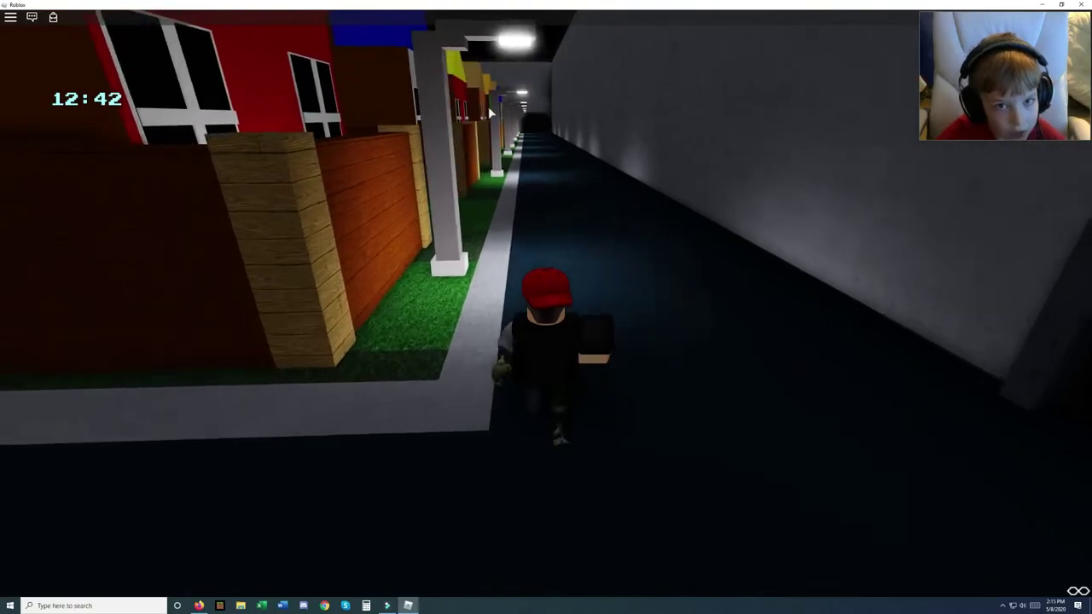
{"action": "key", "text": "w"}
{"action": "key", "text": "a"}
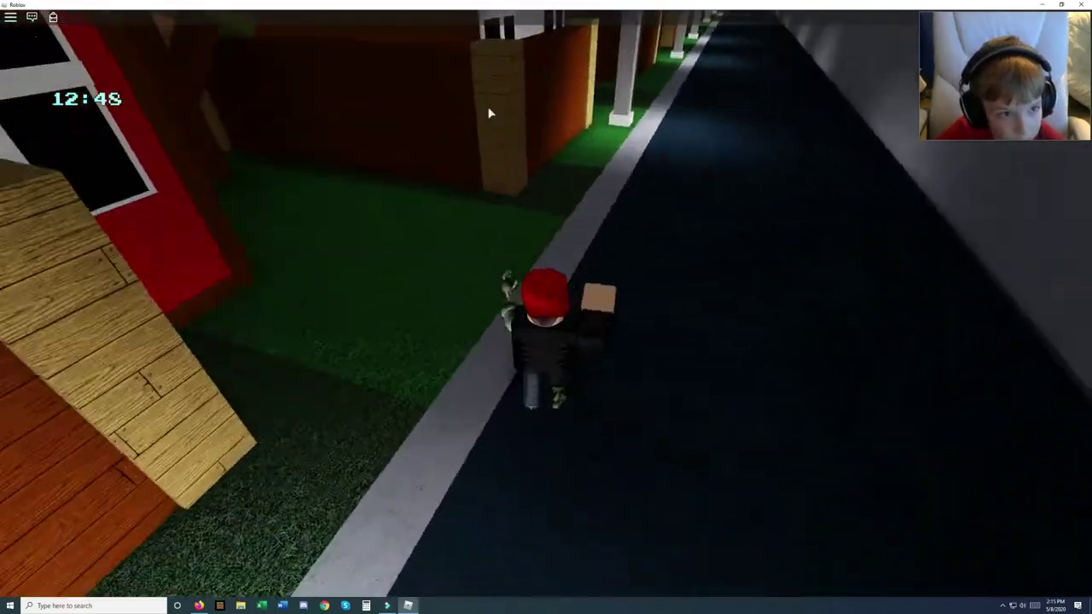
{"action": "key", "text": "w"}
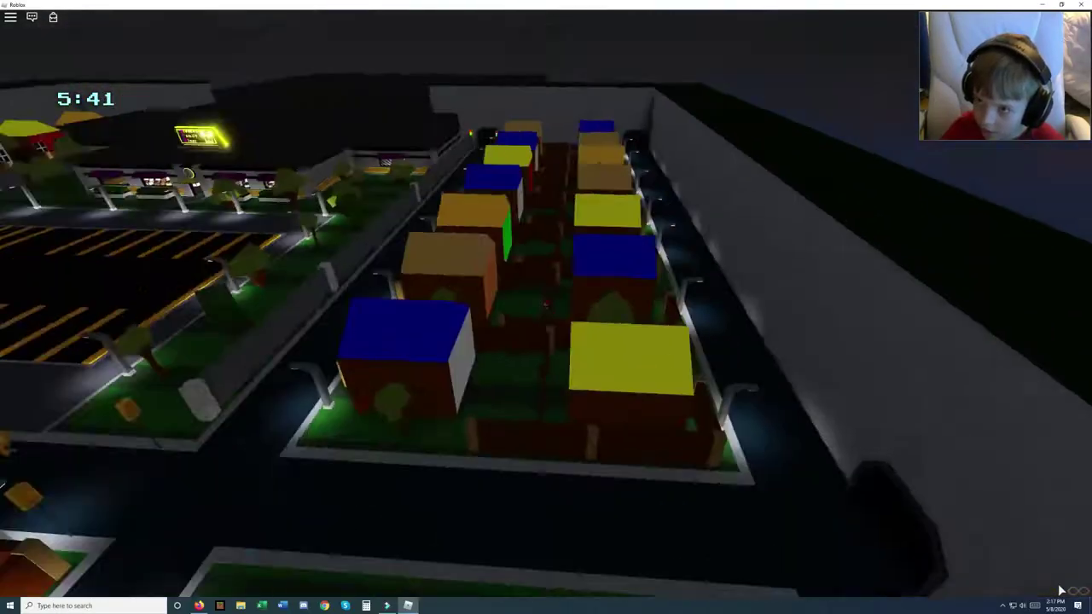
{"action": "scroll", "coordinate": [546, 307], "scroll_direction": "up", "scroll_amount": 5}
{"action": "scroll", "coordinate": [546, 307], "scroll_direction": "down", "scroll_amount": 5}
Orbit and tilt the overhead camera across the night town, ending near top-down.
{"action": "left_click_drag", "start_coordinate": [1061, 588], "coordinate": [1060, 597]}
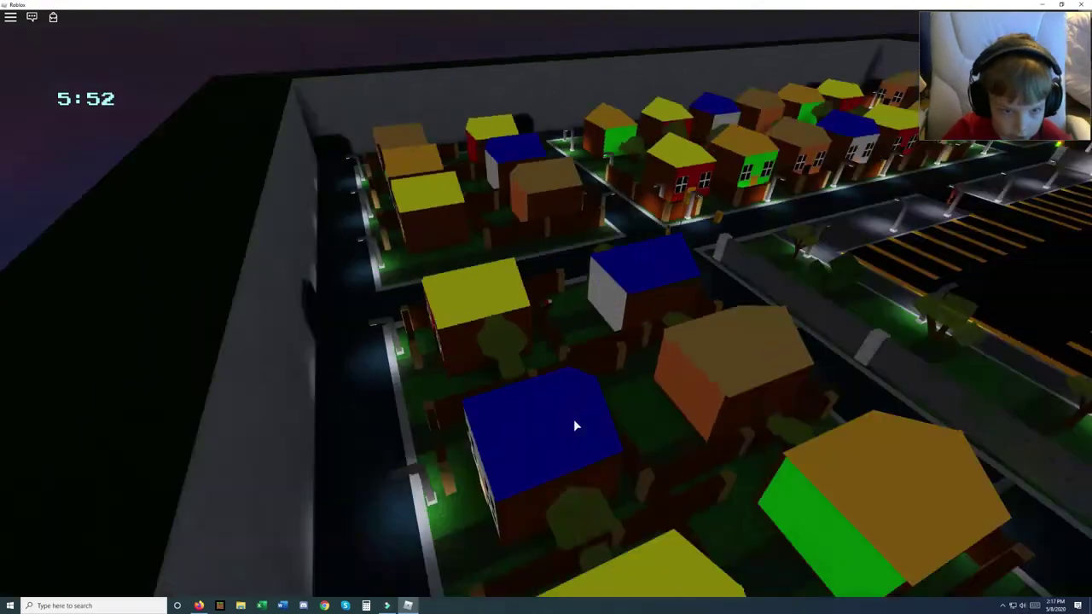
{"action": "scroll", "coordinate": [573, 419], "scroll_direction": "up", "scroll_amount": 5}
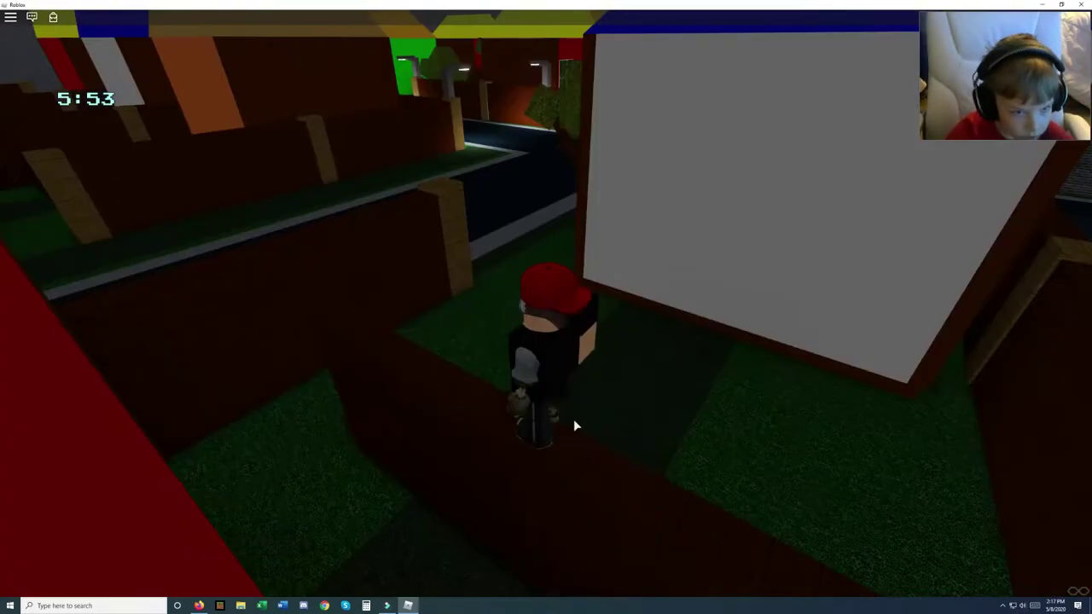
{"action": "scroll", "coordinate": [573, 419], "scroll_direction": "down", "scroll_amount": 5}
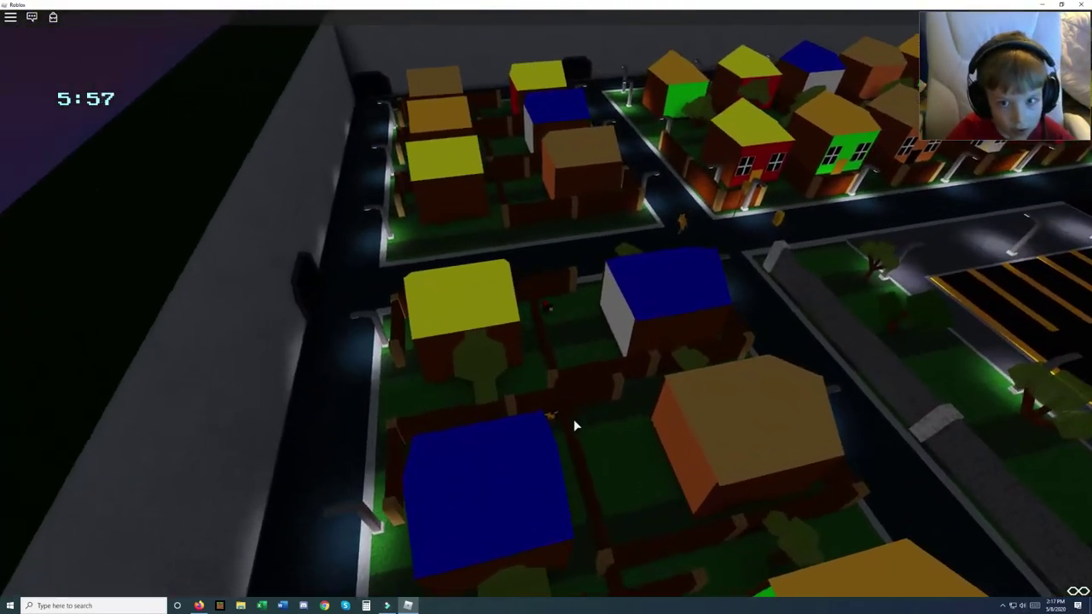
{"action": "right_click", "coordinate": [573, 419]}
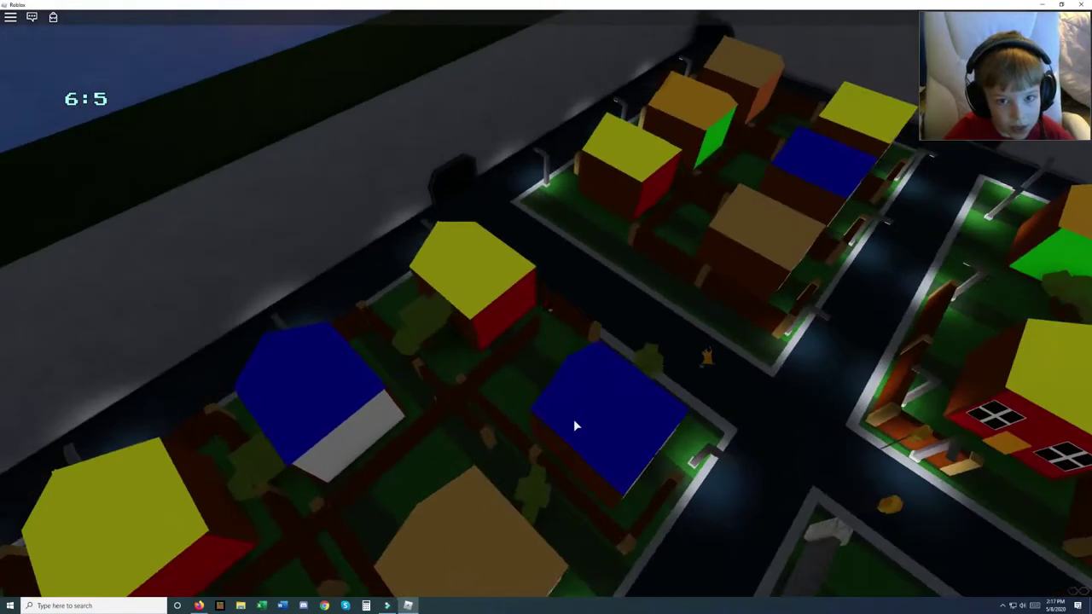
{"action": "scroll", "coordinate": [573, 419], "scroll_direction": "up", "scroll_amount": 8}
{"action": "scroll", "coordinate": [573, 419], "scroll_direction": "down", "scroll_amount": 8}
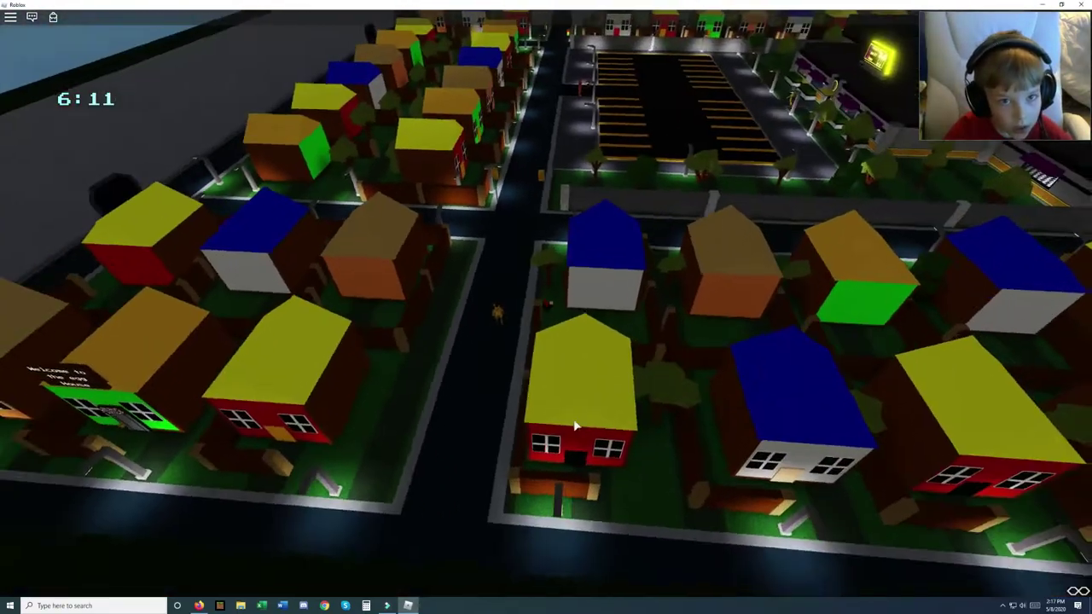
{"action": "scroll", "coordinate": [573, 419], "scroll_direction": "up", "scroll_amount": 2}
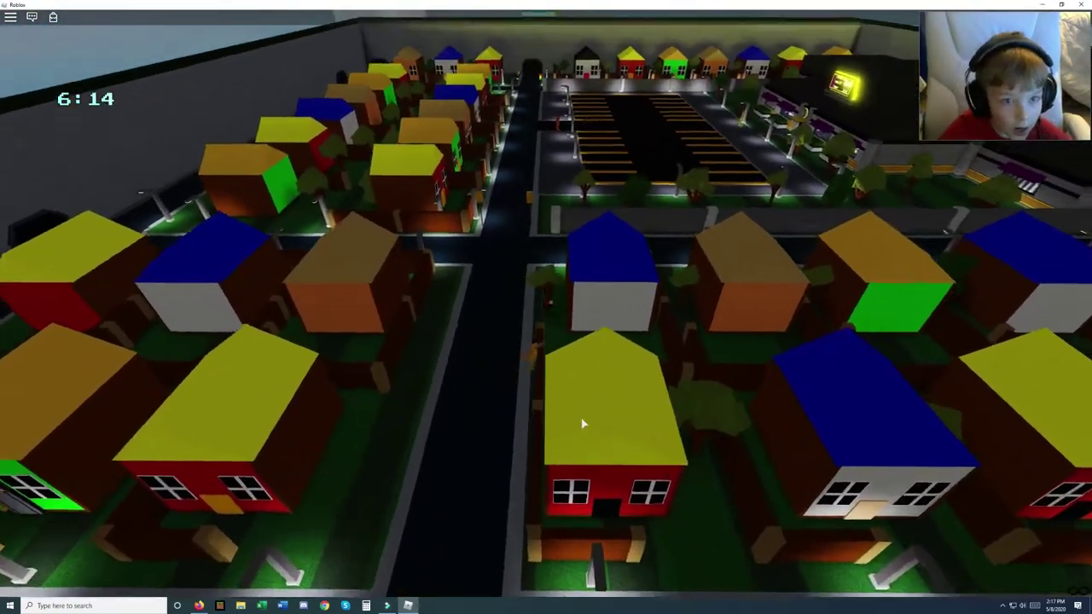
{"action": "scroll", "coordinate": [583, 423], "scroll_direction": "up", "scroll_amount": 1}
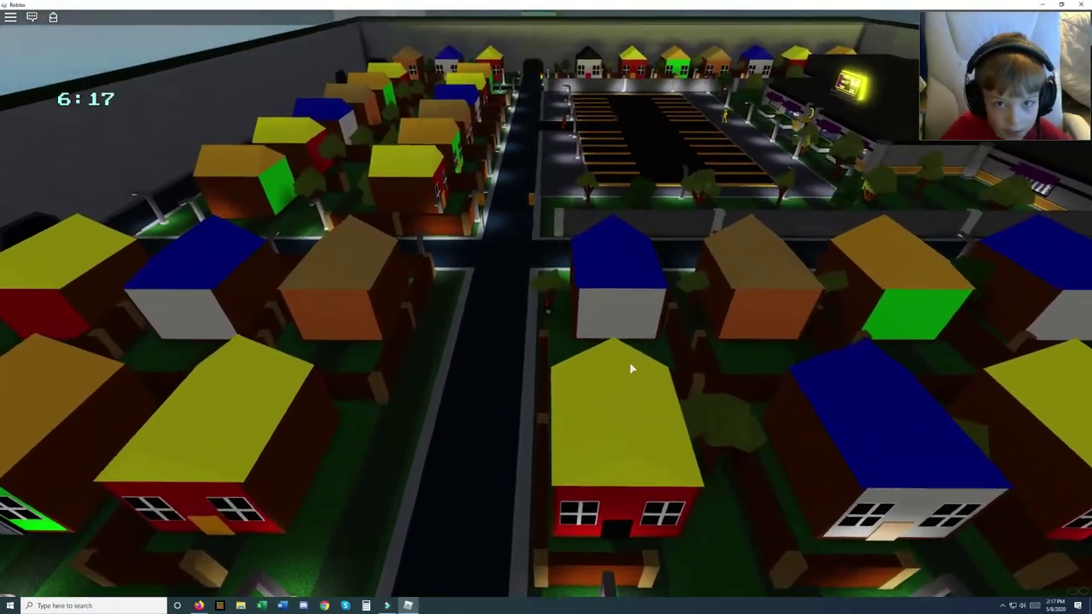
{"action": "scroll", "coordinate": [630, 367], "scroll_direction": "down", "scroll_amount": 3}
{"action": "key", "text": "Right"}
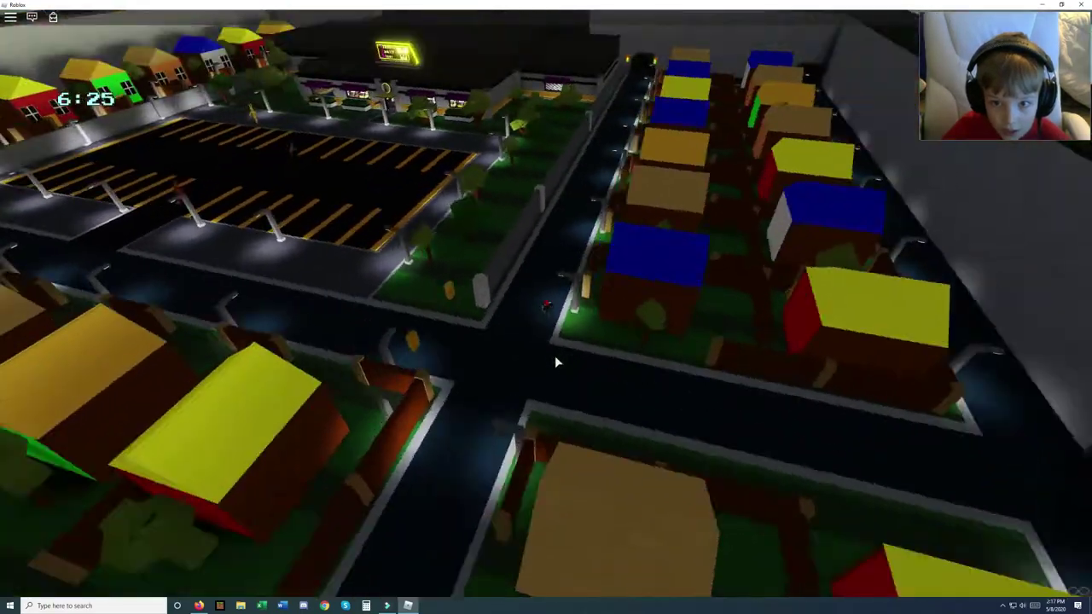
{"action": "key", "text": "Right"}
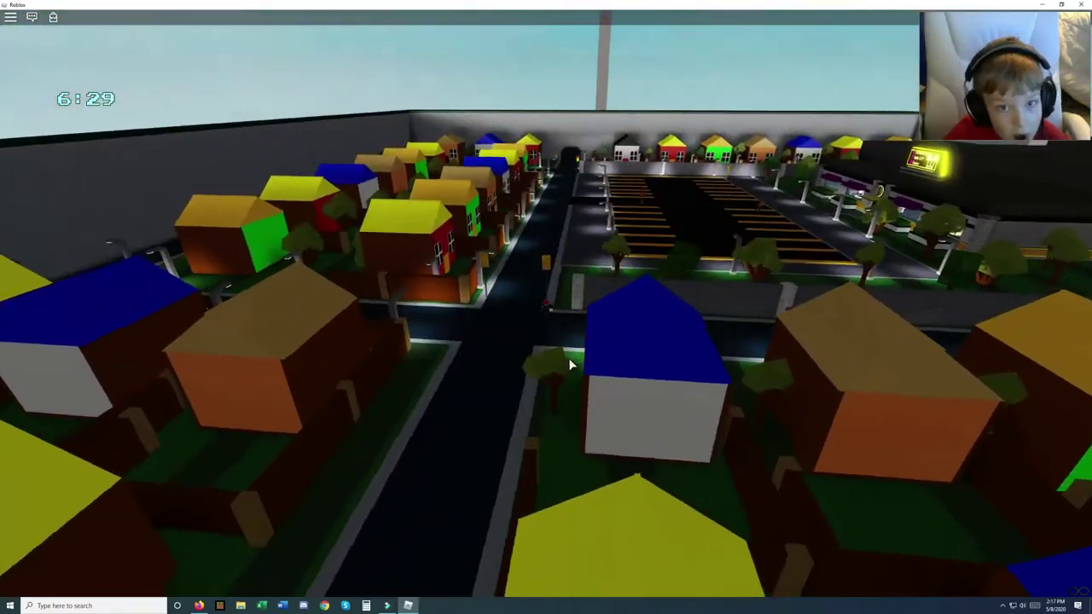
{"action": "scroll", "coordinate": [566, 360], "scroll_direction": "down", "scroll_amount": 3}
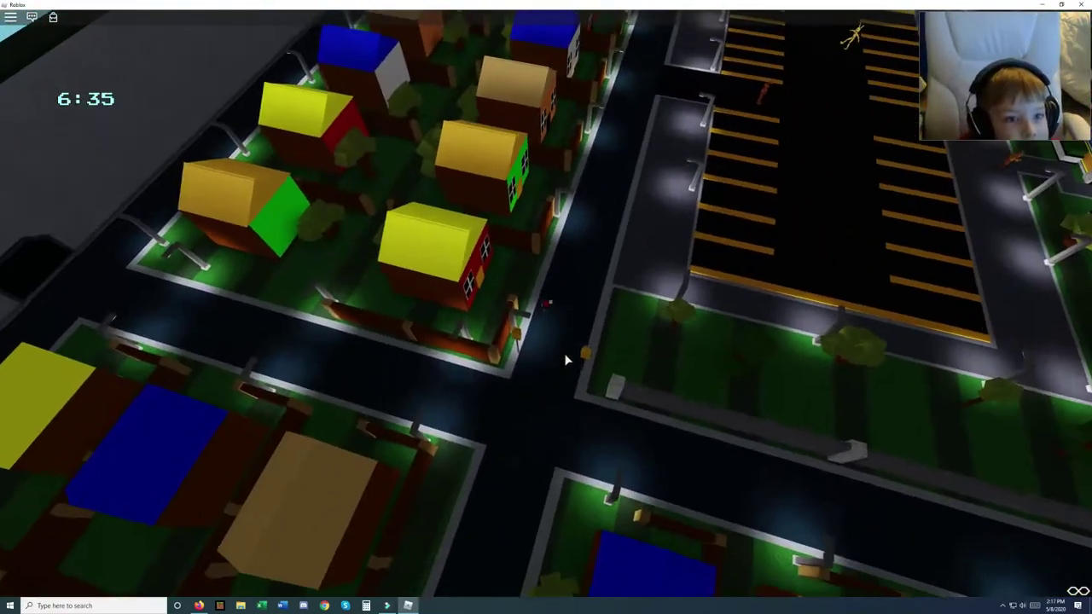
{"action": "scroll", "coordinate": [566, 360], "scroll_direction": "up", "scroll_amount": 2}
{"action": "scroll", "coordinate": [564, 353], "scroll_direction": "down", "scroll_amount": 3}
{"action": "key", "text": "Page_Down"}
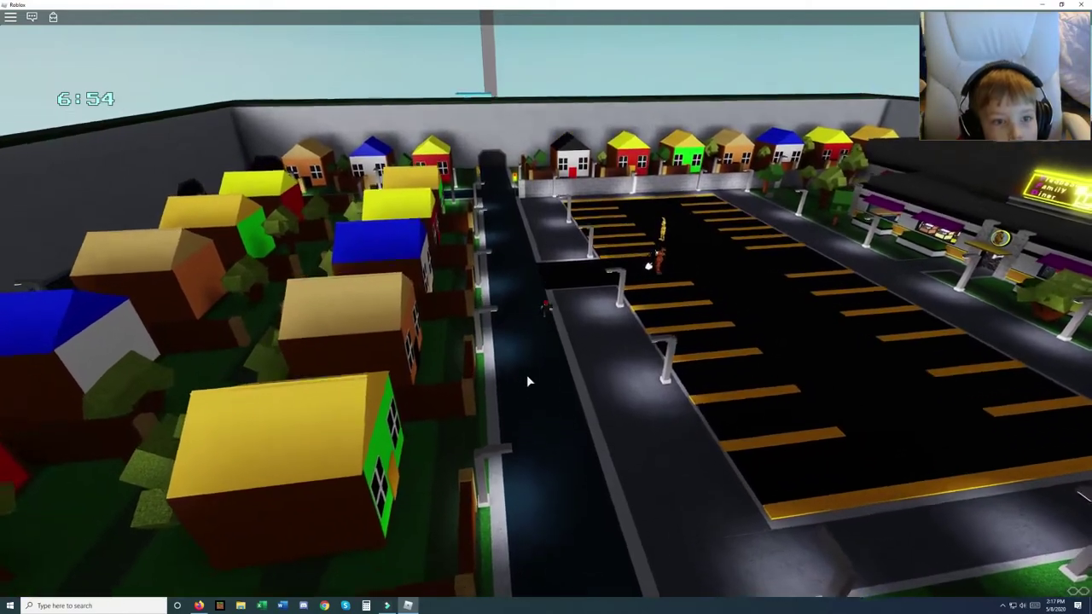
{"action": "left_click_drag", "start_coordinate": [526, 375], "coordinate": [499, 450]}
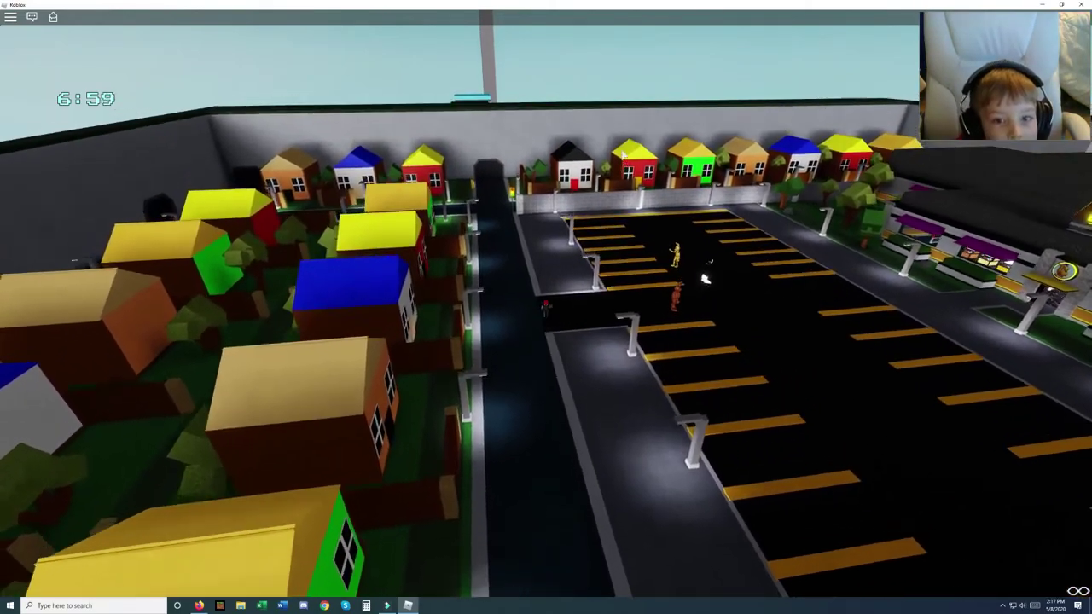
{"action": "scroll", "coordinate": [600, 159], "scroll_direction": "up", "scroll_amount": 2}
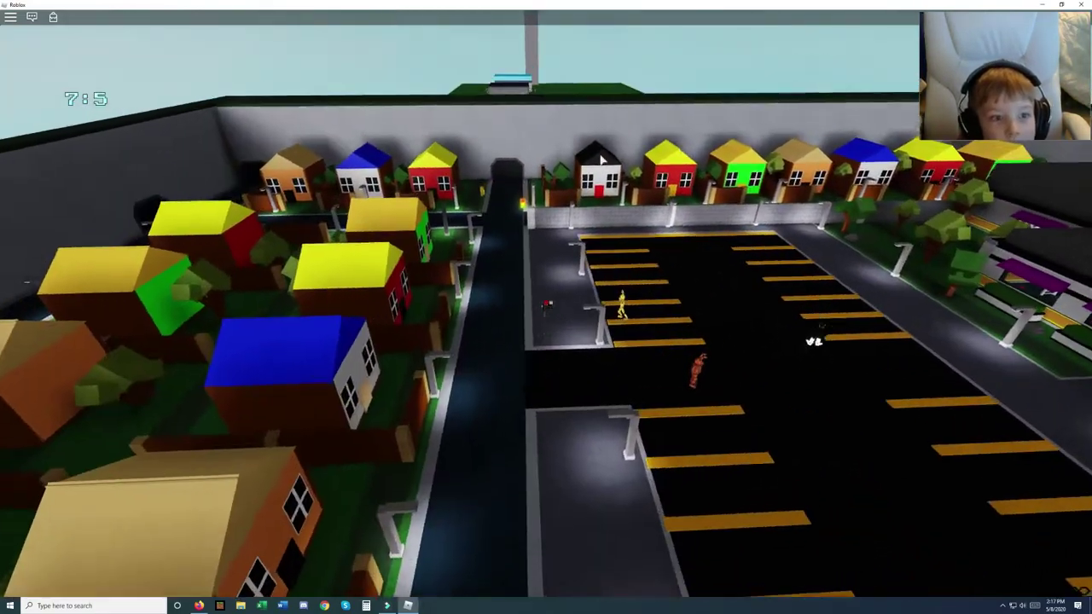
{"action": "key", "text": "Page_Up"}
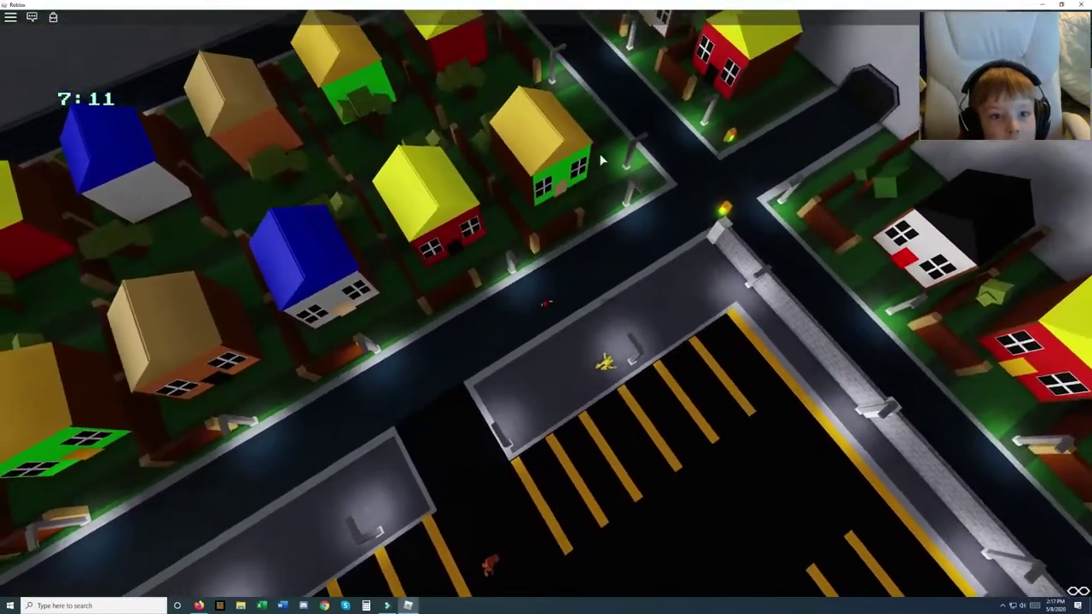
{"action": "scroll", "coordinate": [600, 159], "scroll_direction": "up", "scroll_amount": 2}
{"action": "scroll", "coordinate": [601, 159], "scroll_direction": "down", "scroll_amount": 3}
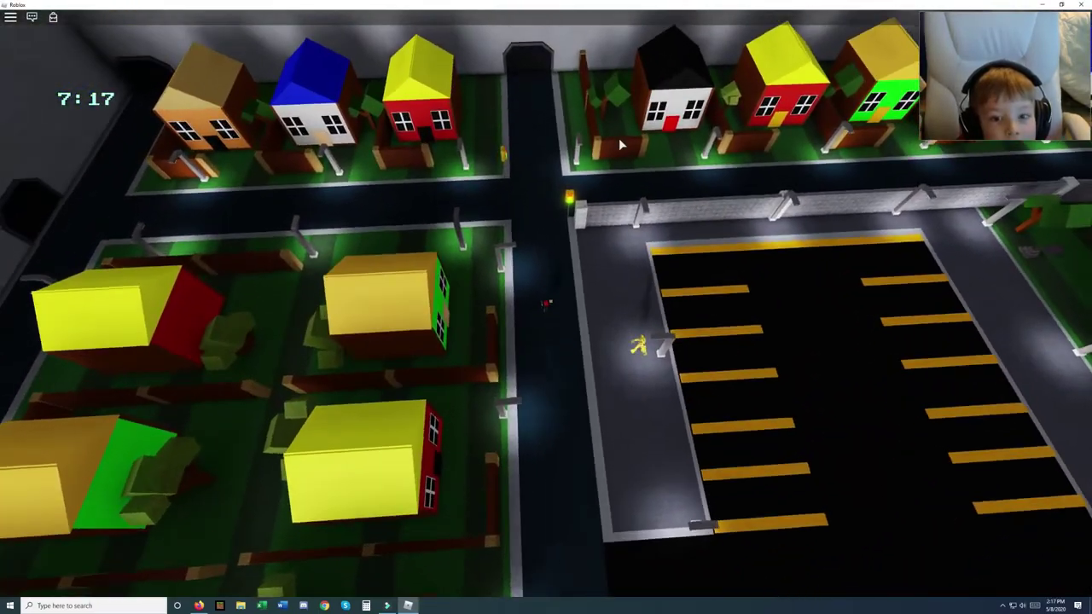
{"action": "scroll", "coordinate": [618, 138], "scroll_direction": "up", "scroll_amount": 2}
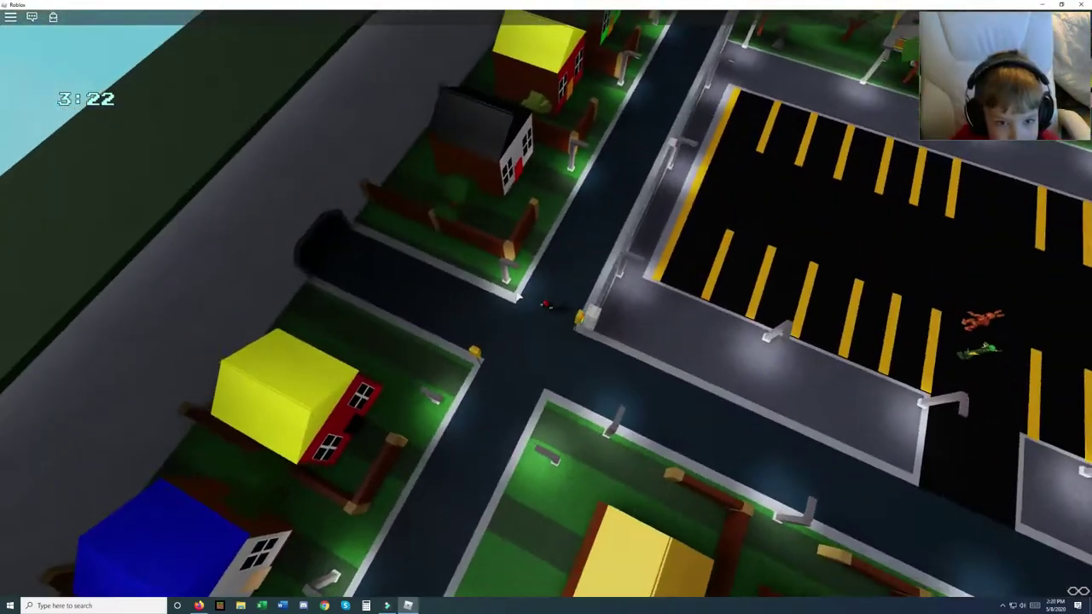
{"action": "scroll", "coordinate": [518, 294], "scroll_direction": "down", "scroll_amount": 3}
Walk along the road while orbiting the view over the colourful house row.
{"action": "key", "text": "Page_Down"}
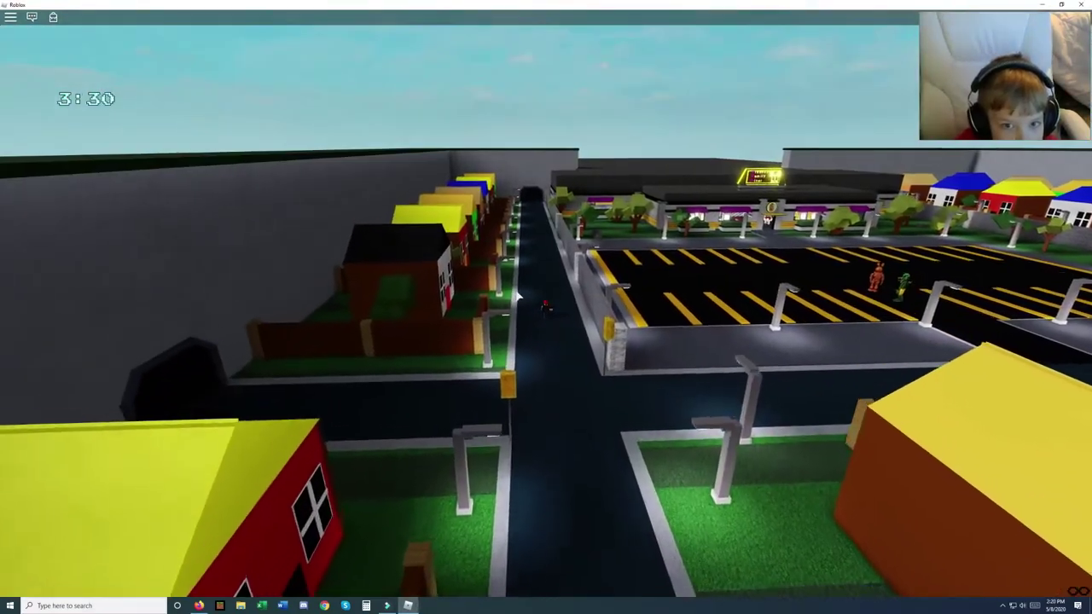
{"action": "scroll", "coordinate": [517, 295], "scroll_direction": "up", "scroll_amount": 1}
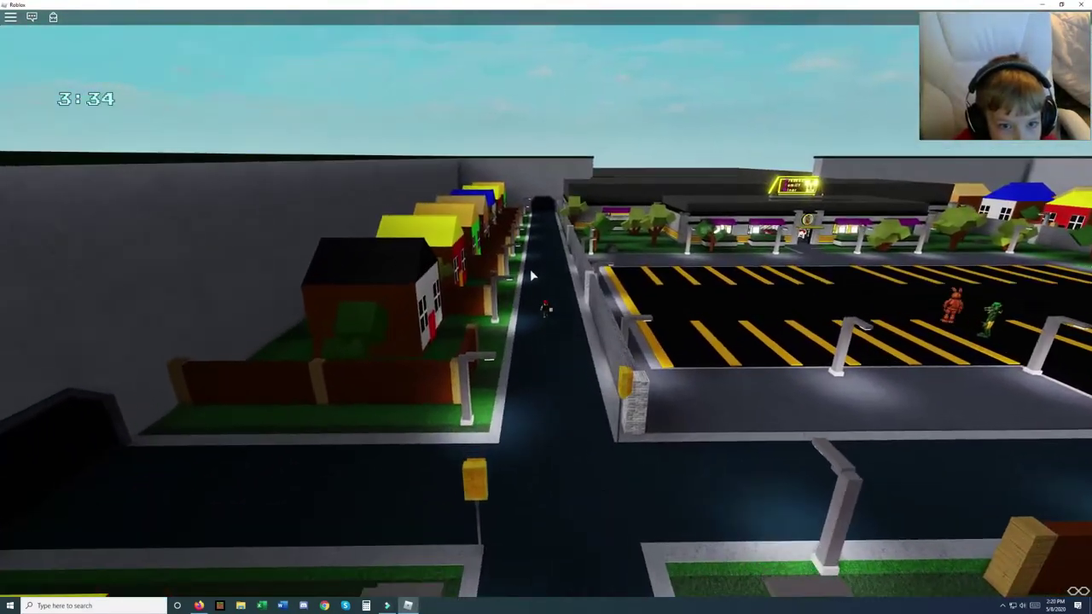
{"action": "scroll", "coordinate": [530, 269], "scroll_direction": "up", "scroll_amount": 1}
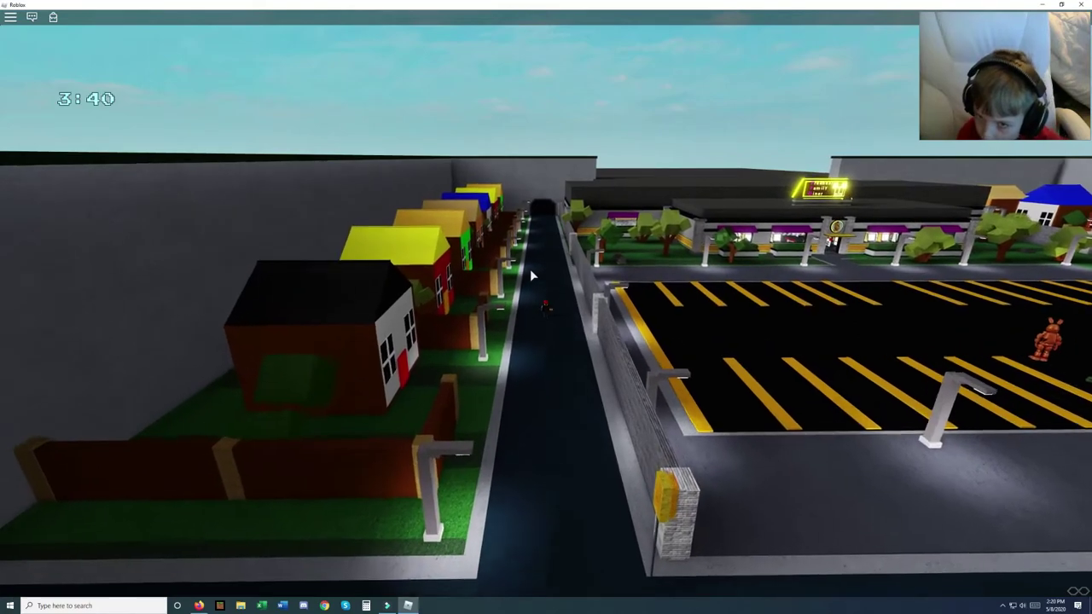
{"action": "key", "text": "w"}
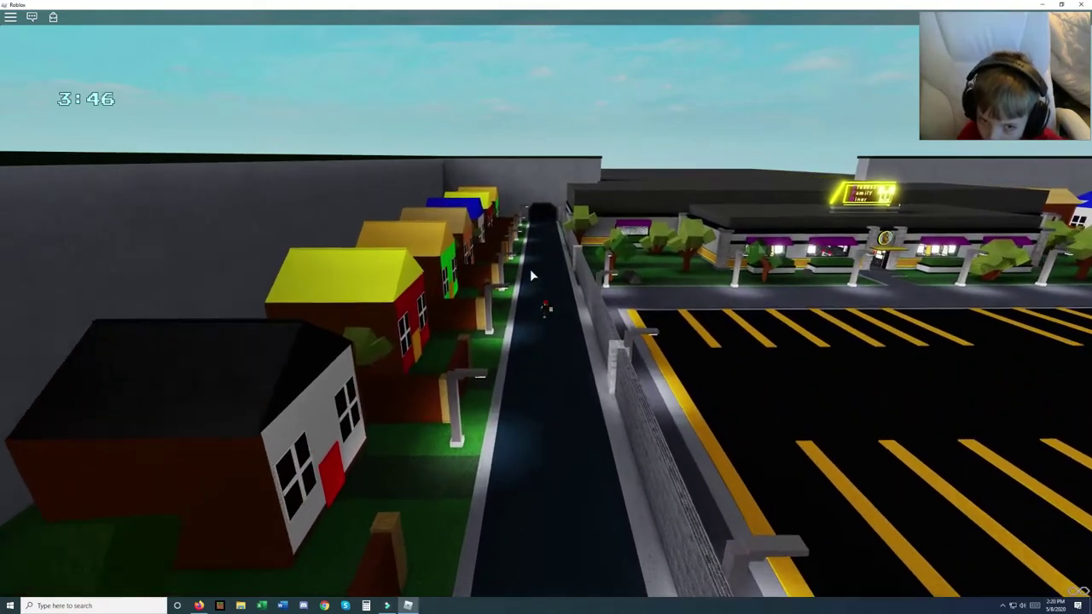
{"action": "key", "text": "w"}
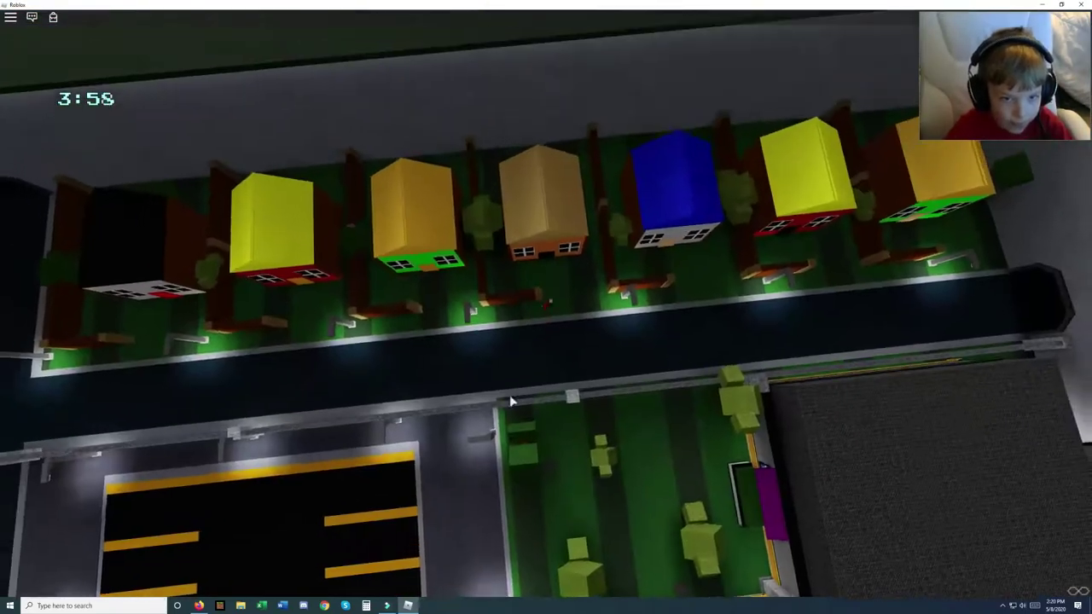
{"action": "scroll", "coordinate": [499, 408], "scroll_direction": "up", "scroll_amount": 5}
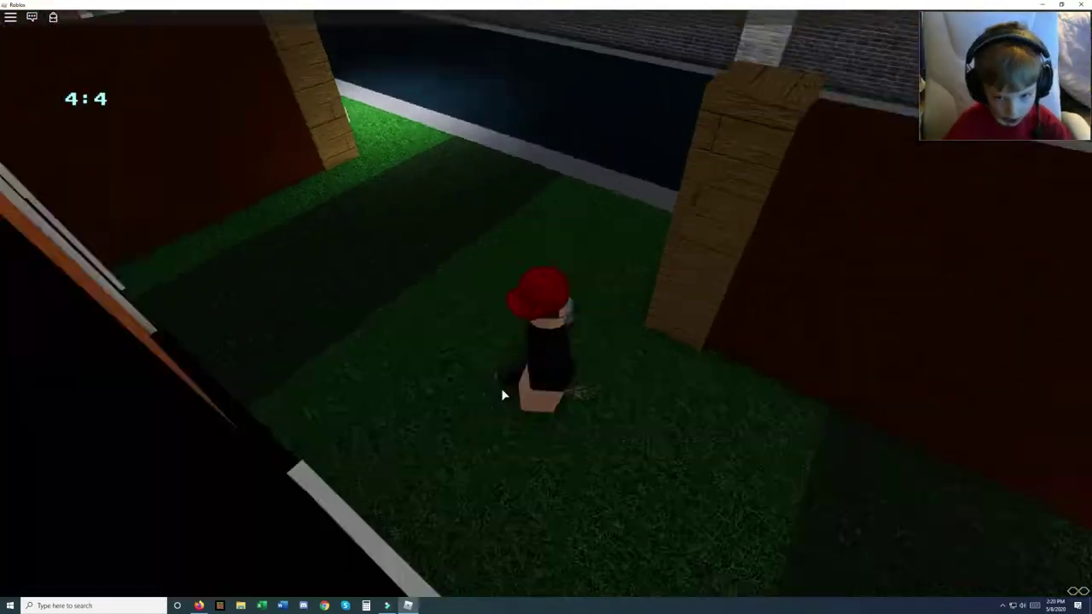
{"action": "scroll", "coordinate": [502, 395], "scroll_direction": "down", "scroll_amount": 8}
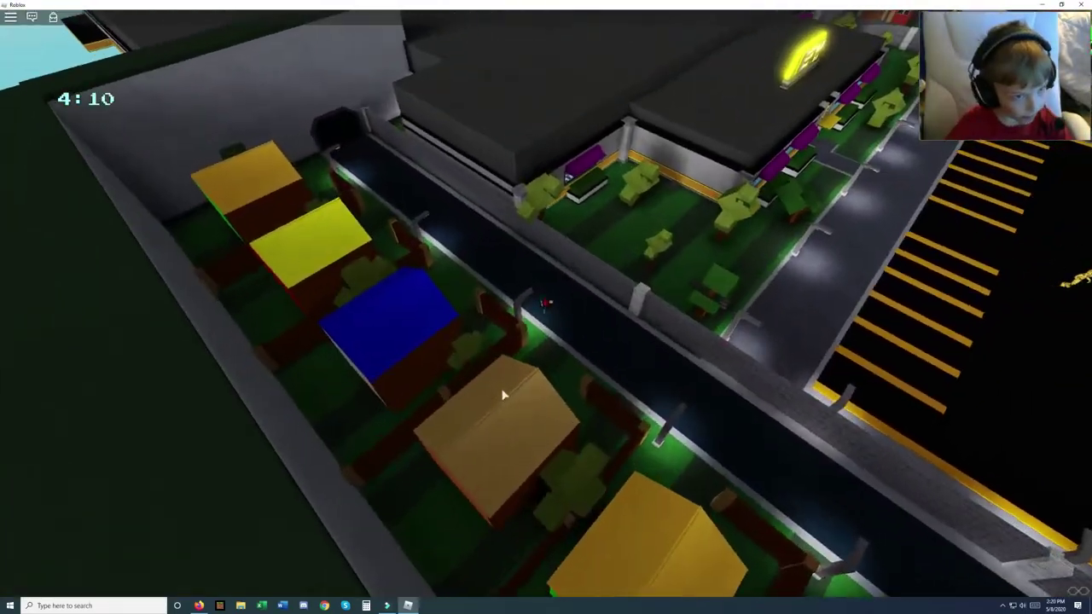
{"action": "scroll", "coordinate": [503, 394], "scroll_direction": "up", "scroll_amount": 4}
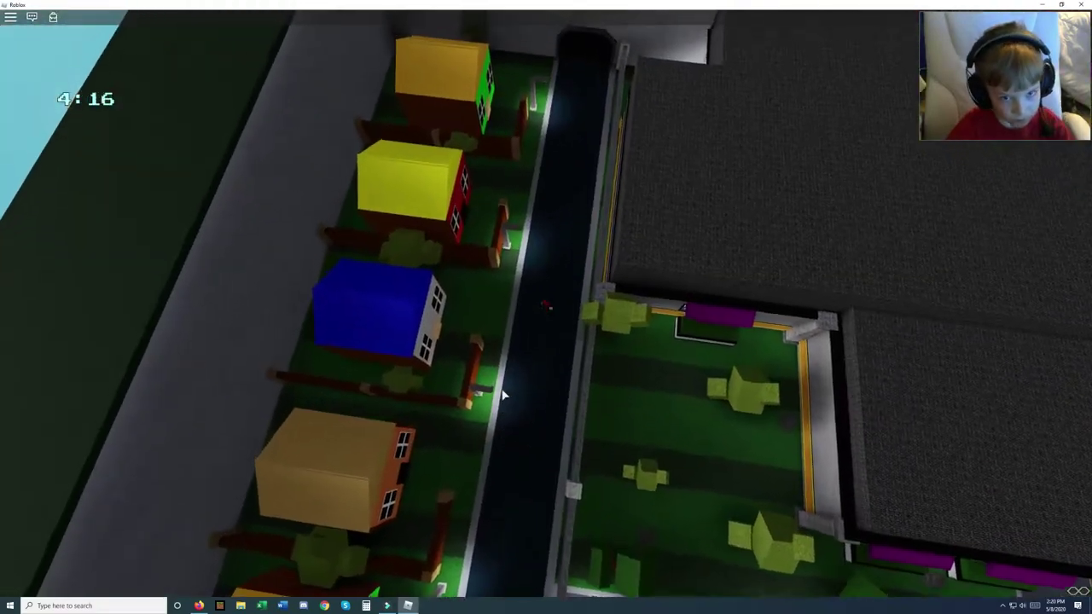
{"action": "scroll", "coordinate": [504, 394], "scroll_direction": "up", "scroll_amount": 5}
{"action": "scroll", "coordinate": [504, 394], "scroll_direction": "down", "scroll_amount": 4}
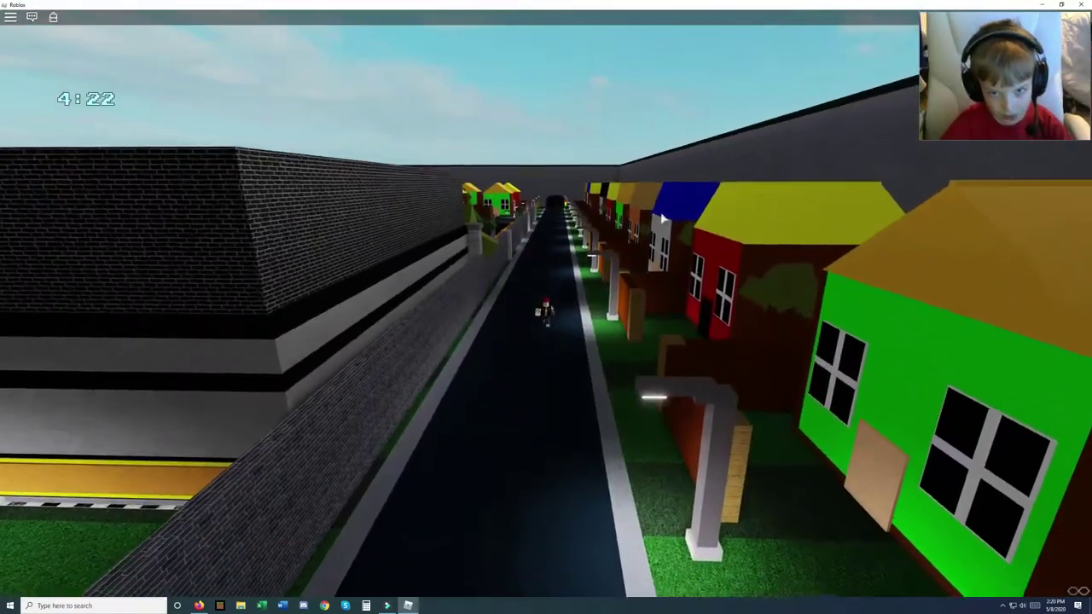
{"action": "left_click_drag", "start_coordinate": [627, 197], "coordinate": [627, 196]}
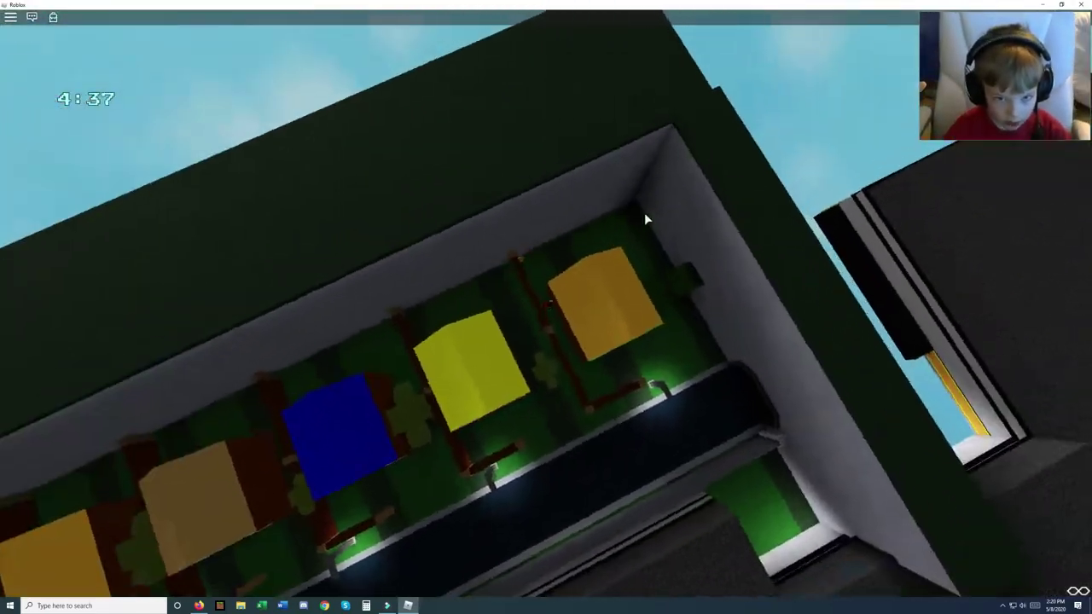
{"action": "scroll", "coordinate": [644, 213], "scroll_direction": "up", "scroll_amount": 3}
{"action": "scroll", "coordinate": [644, 212], "scroll_direction": "up", "scroll_amount": 3}
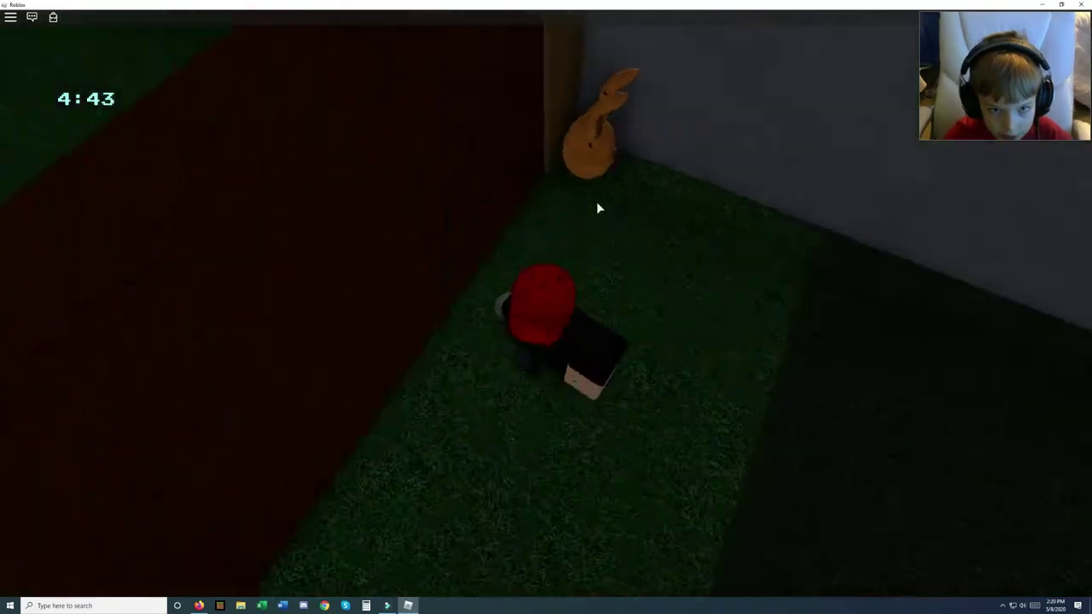
{"action": "scroll", "coordinate": [597, 202], "scroll_direction": "up", "scroll_amount": 3}
{"action": "left_click_drag", "start_coordinate": [597, 201], "coordinate": [611, 216]}
{"action": "scroll", "coordinate": [596, 201], "scroll_direction": "down", "scroll_amount": 3}
{"action": "scroll", "coordinate": [597, 202], "scroll_direction": "down", "scroll_amount": 3}
{"action": "scroll", "coordinate": [597, 201], "scroll_direction": "down", "scroll_amount": 3}
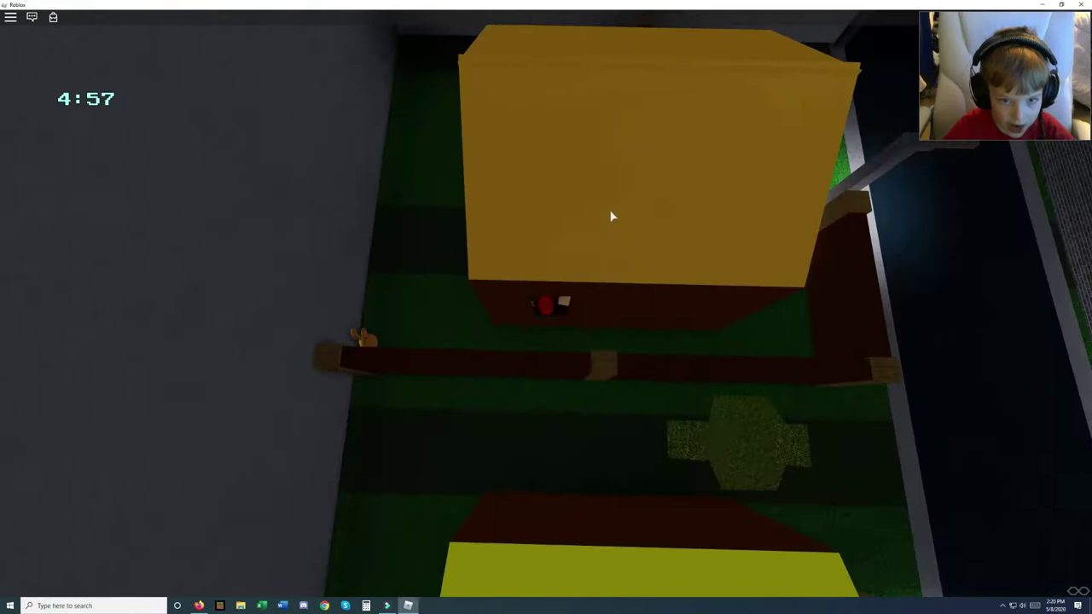
{"action": "scroll", "coordinate": [611, 217], "scroll_direction": "up", "scroll_amount": 3}
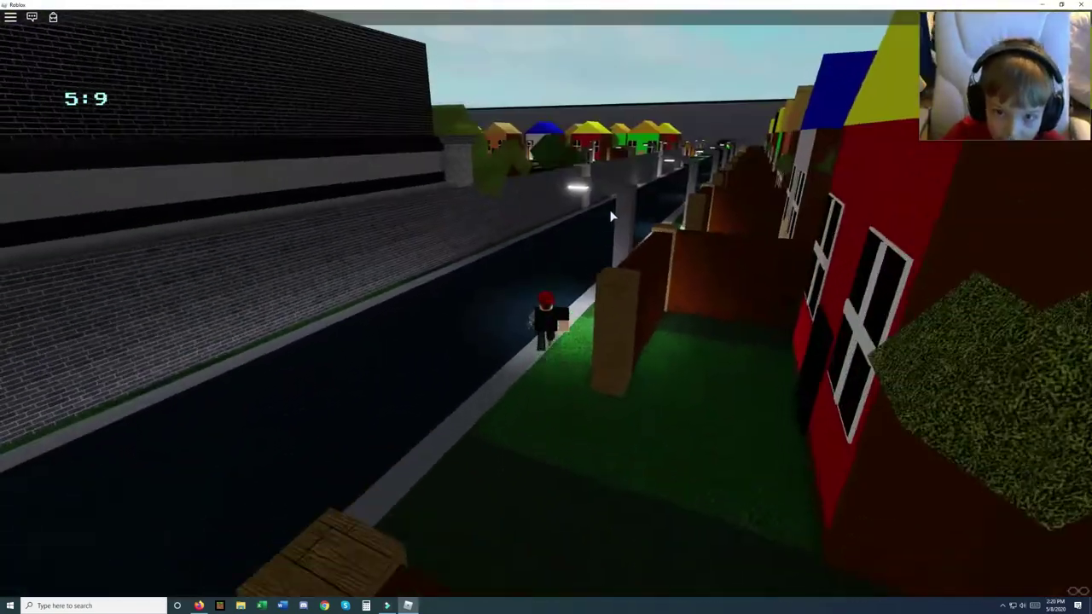
Run down the dark street beside the brick wall to the traffic-light crossroads.
{"action": "key", "text": "w"}
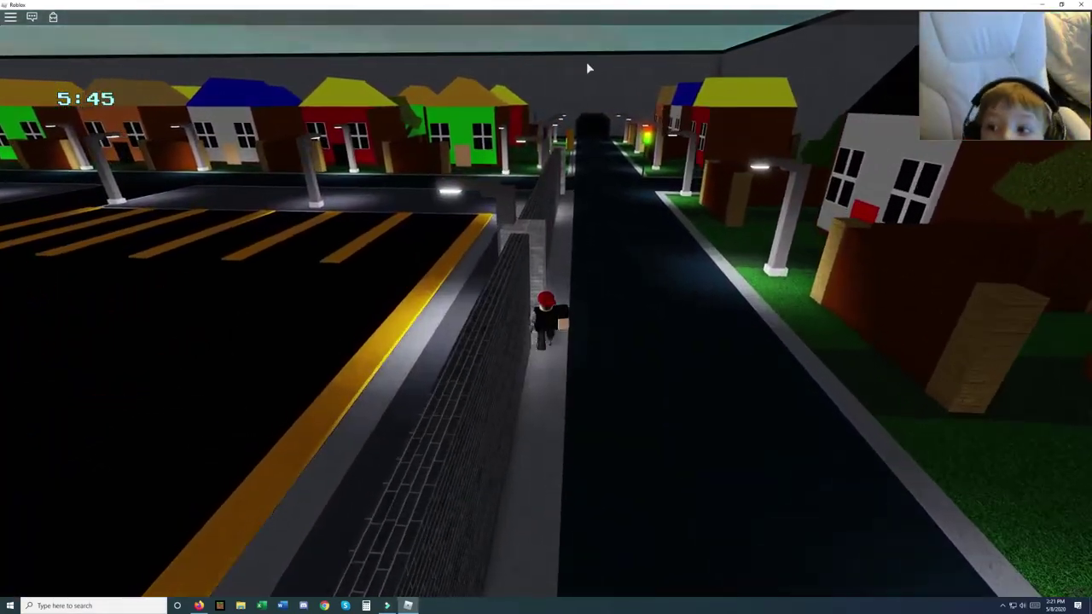
{"action": "key", "text": "w"}
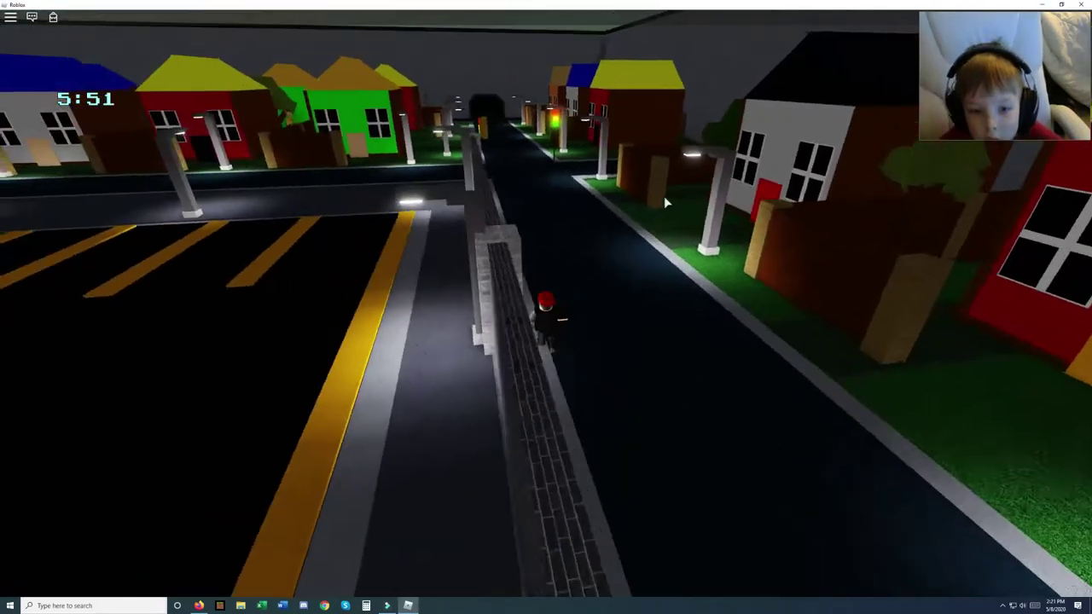
{"action": "key", "text": "w"}
{"action": "key", "text": "w"}
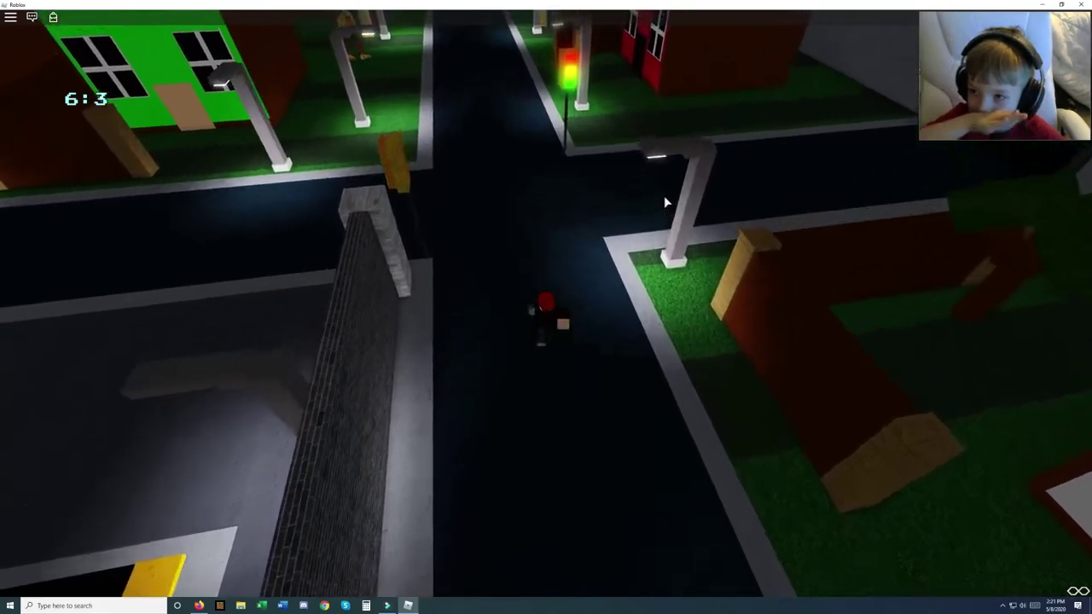
{"action": "scroll", "coordinate": [641, 273], "scroll_direction": "down", "scroll_amount": 3}
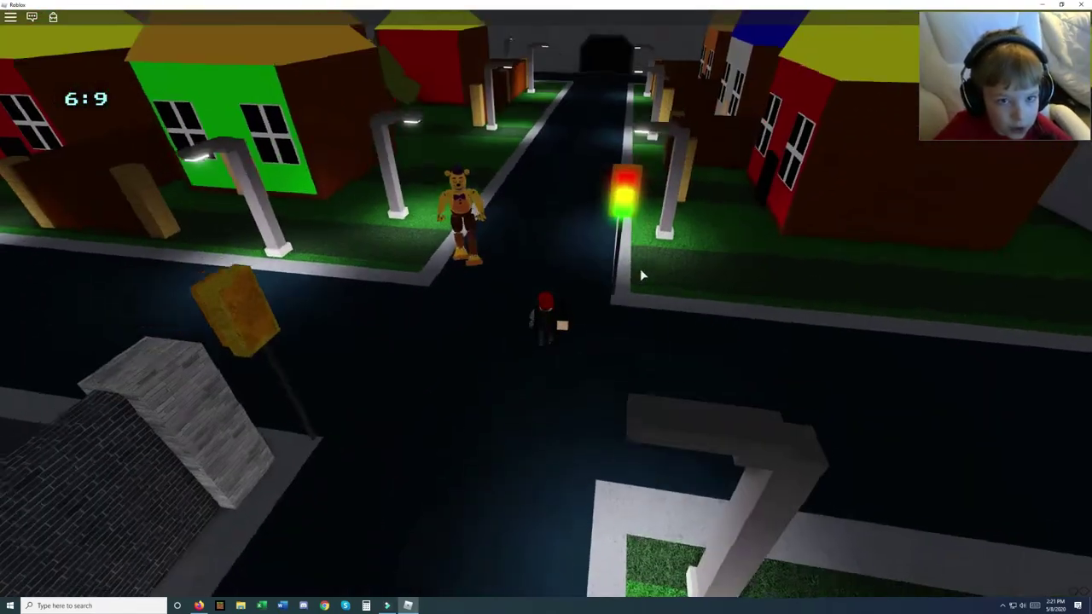
Walk past the golden bear animatronic and down the street toward the lit diner lot.
{"action": "right_click", "coordinate": [641, 274]}
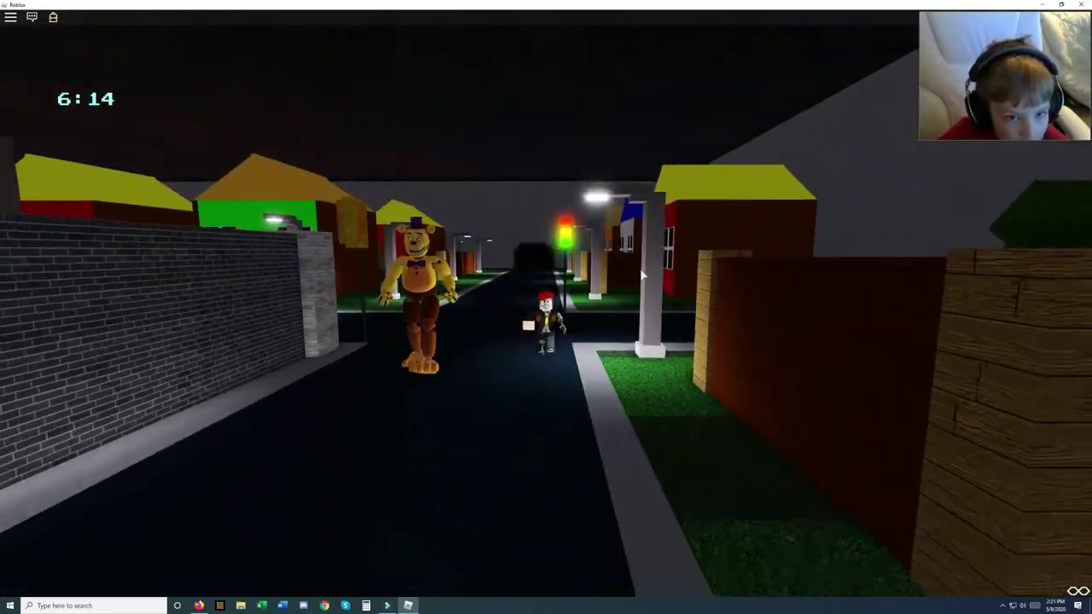
{"action": "scroll", "coordinate": [642, 274], "scroll_direction": "up", "scroll_amount": 2}
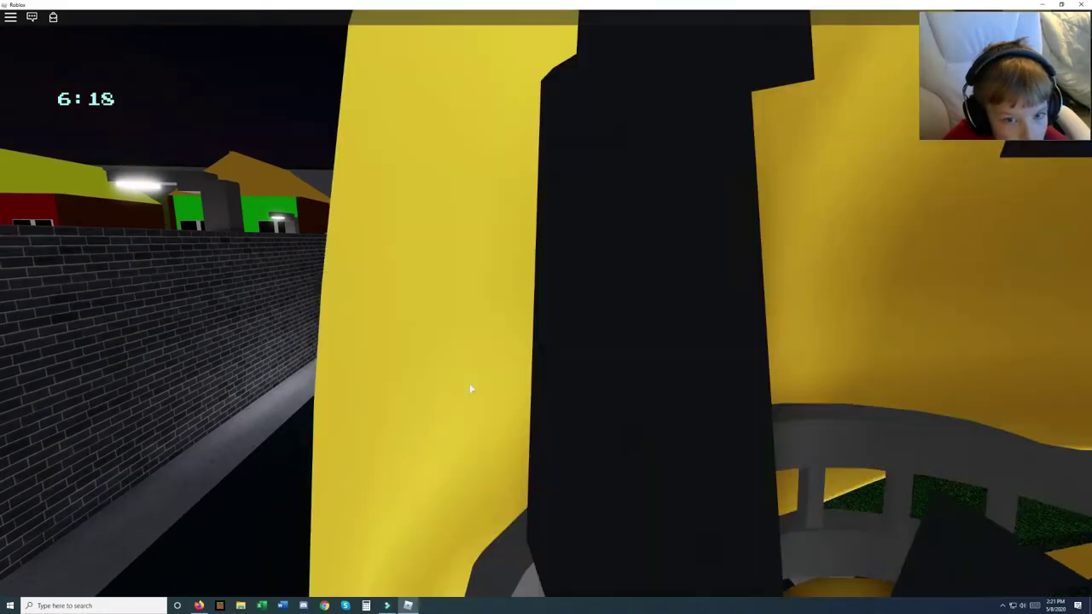
{"action": "right_click", "coordinate": [469, 383]}
{"action": "key", "text": "w"}
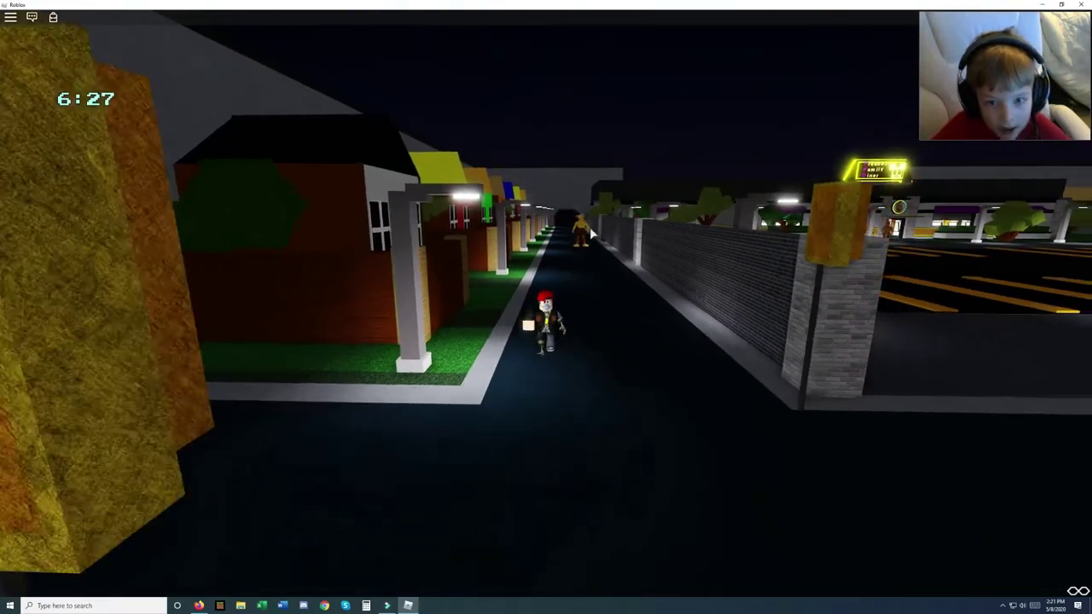
{"action": "key", "text": "w"}
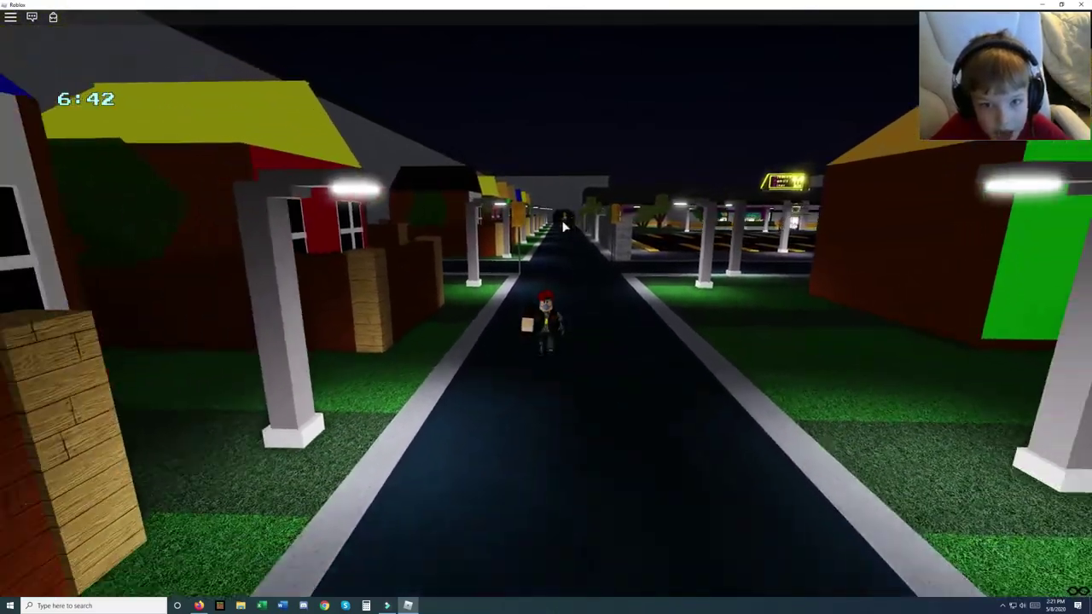
Walk down the street toward the tunnel, onto the grass by the wall and the sidewalk.
{"action": "key", "text": "w"}
{"action": "left_click_drag", "start_coordinate": [565, 223], "coordinate": [570, 234]}
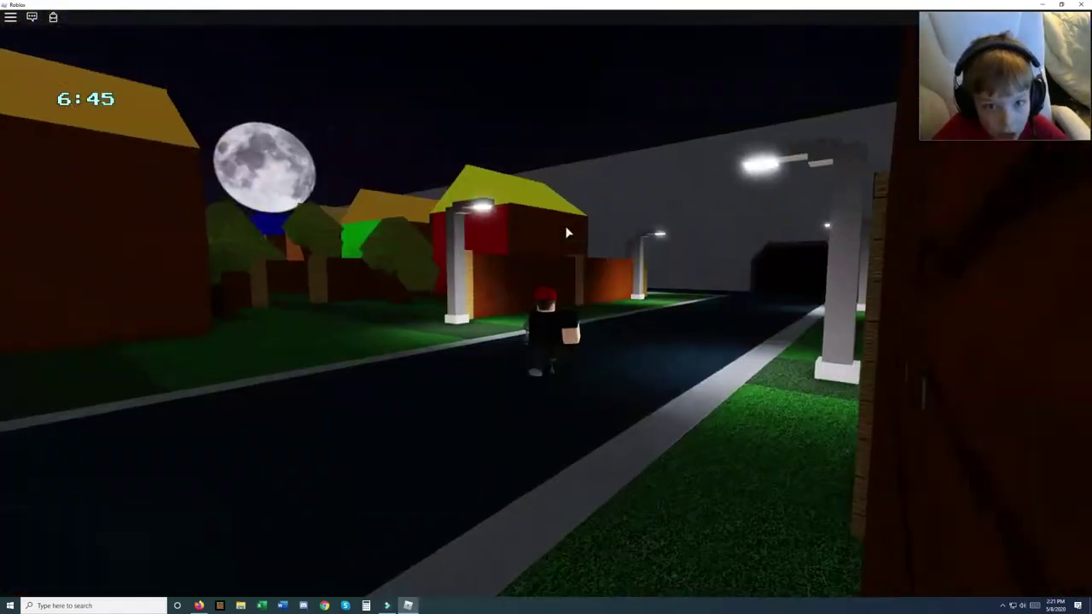
{"action": "key", "text": "w"}
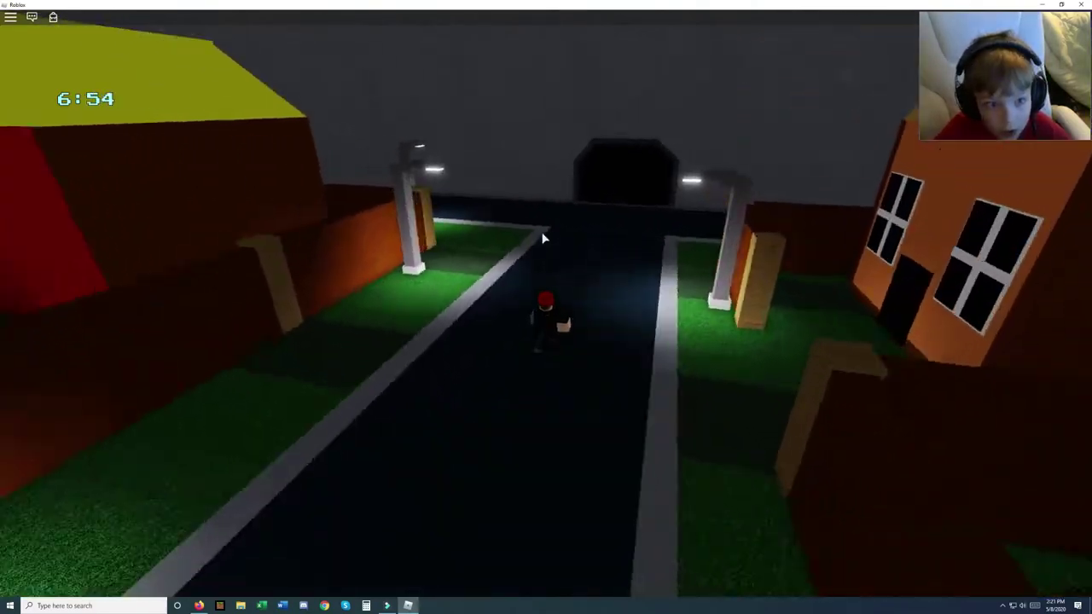
{"action": "key", "text": "w"}
{"action": "left_click_drag", "start_coordinate": [543, 239], "coordinate": [629, 35]}
{"action": "key", "text": "w"}
{"action": "key", "text": "w"}
{"action": "key", "text": "w"}
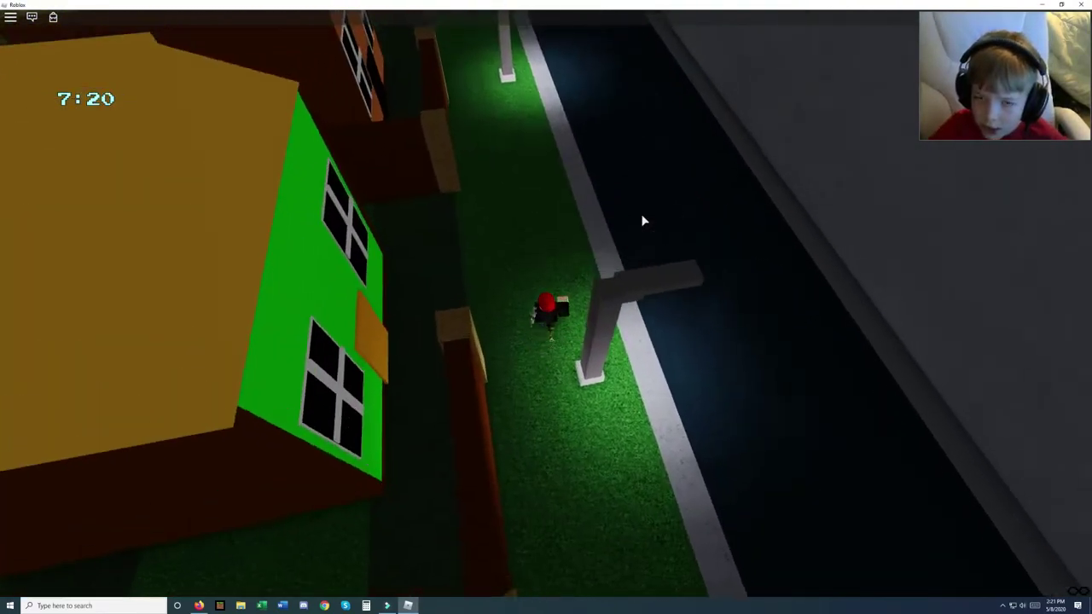
{"action": "left_click_drag", "start_coordinate": [643, 221], "coordinate": [643, 221]}
{"action": "key", "text": "w"}
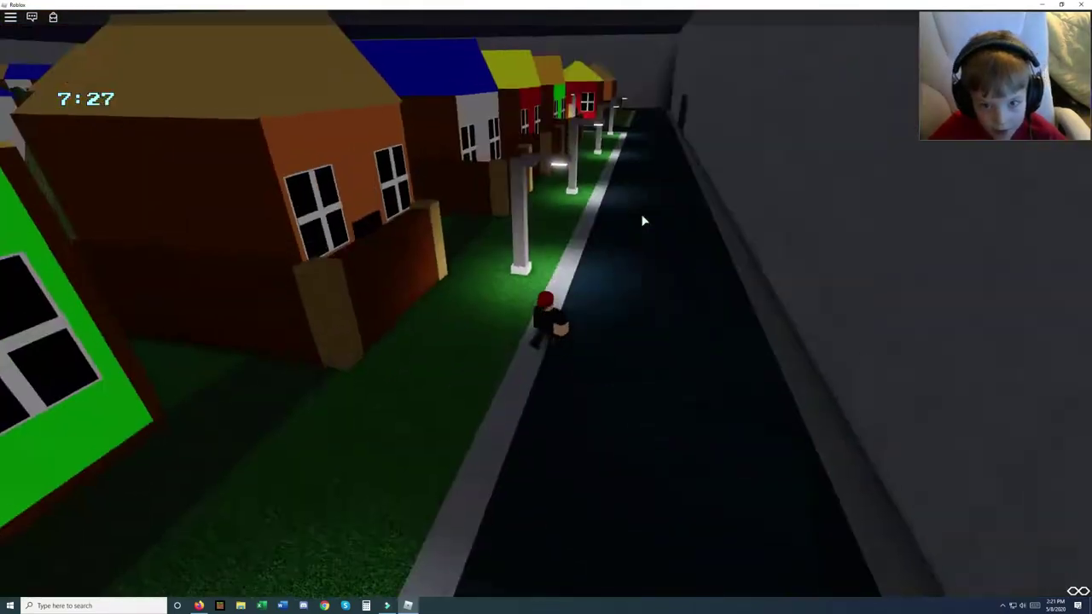
{"action": "key", "text": "w"}
Continue along the street past the houses and lamppost, then cross the road.
{"action": "right_click", "coordinate": [642, 217]}
{"action": "left_click_drag", "start_coordinate": [627, 219], "coordinate": [570, 192]}
{"action": "key", "text": "Right"}
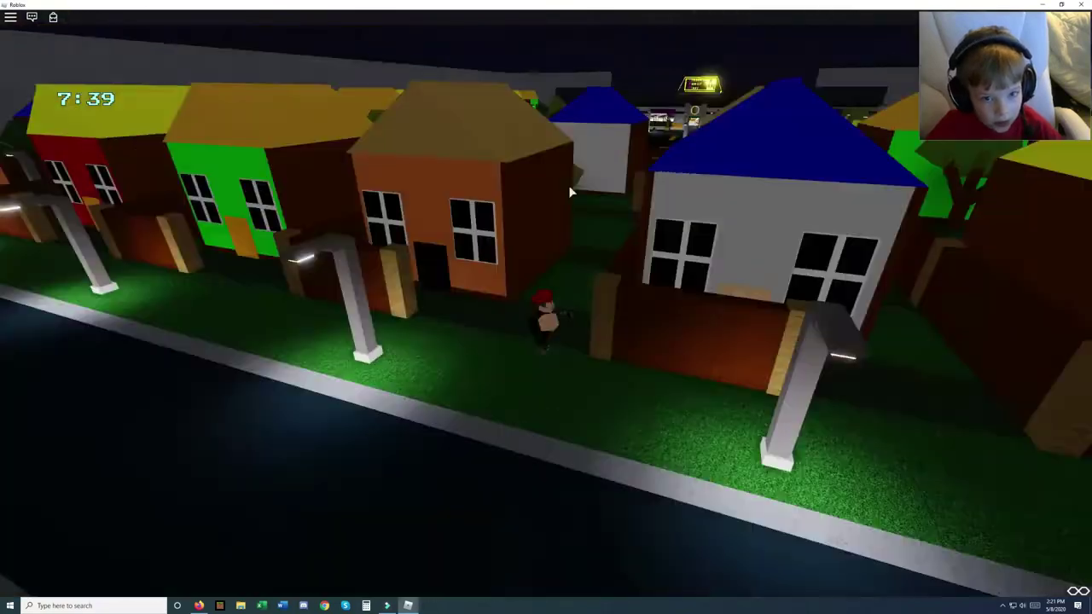
{"action": "key", "text": "Right"}
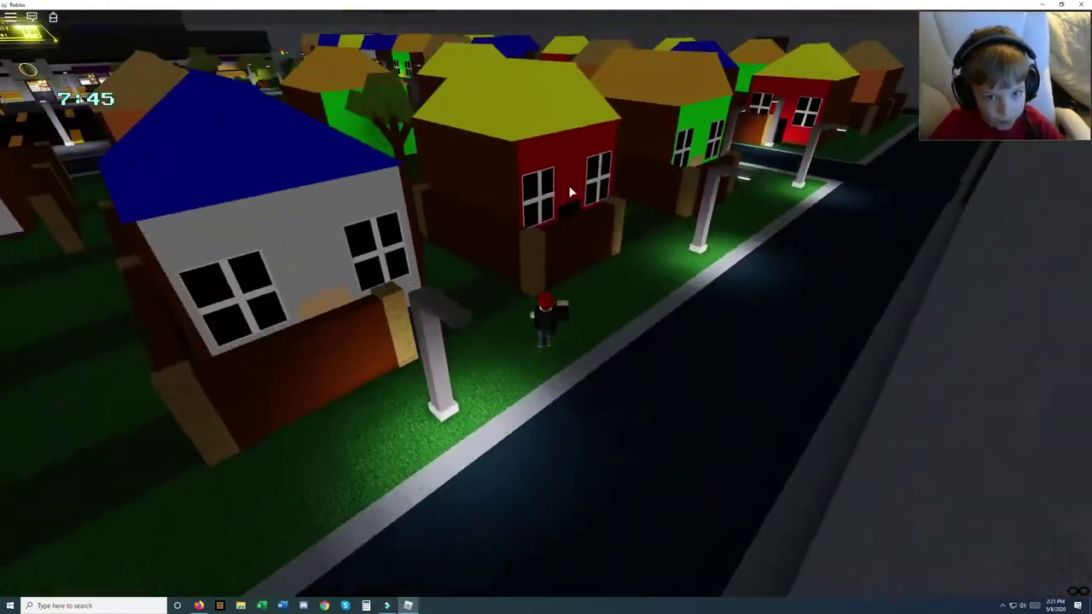
{"action": "key", "text": "w"}
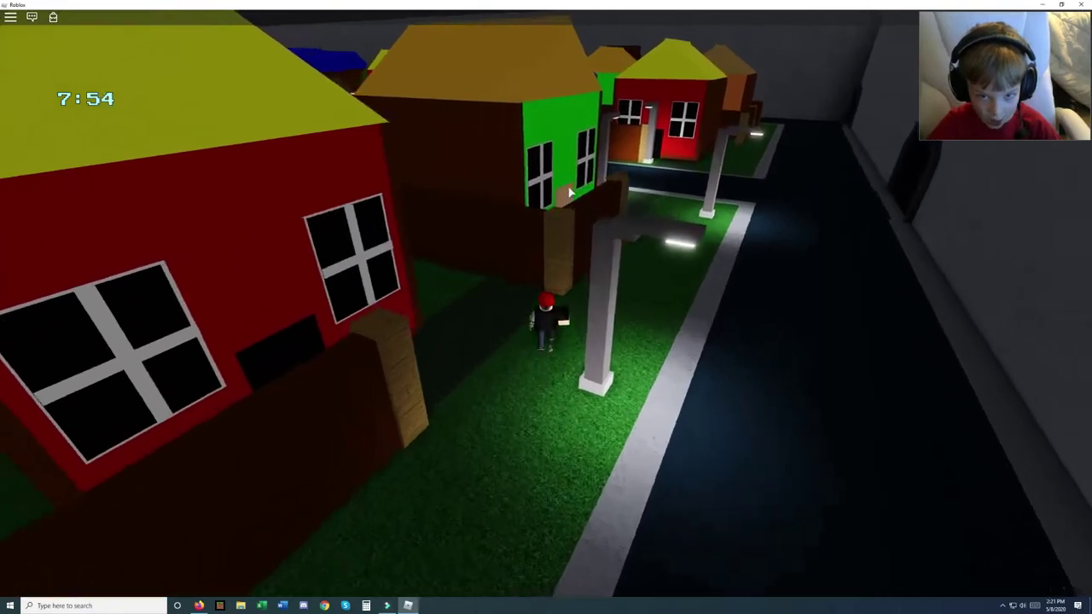
{"action": "scroll", "coordinate": [570, 192], "scroll_direction": "down", "scroll_amount": 3}
{"action": "key", "text": "w"}
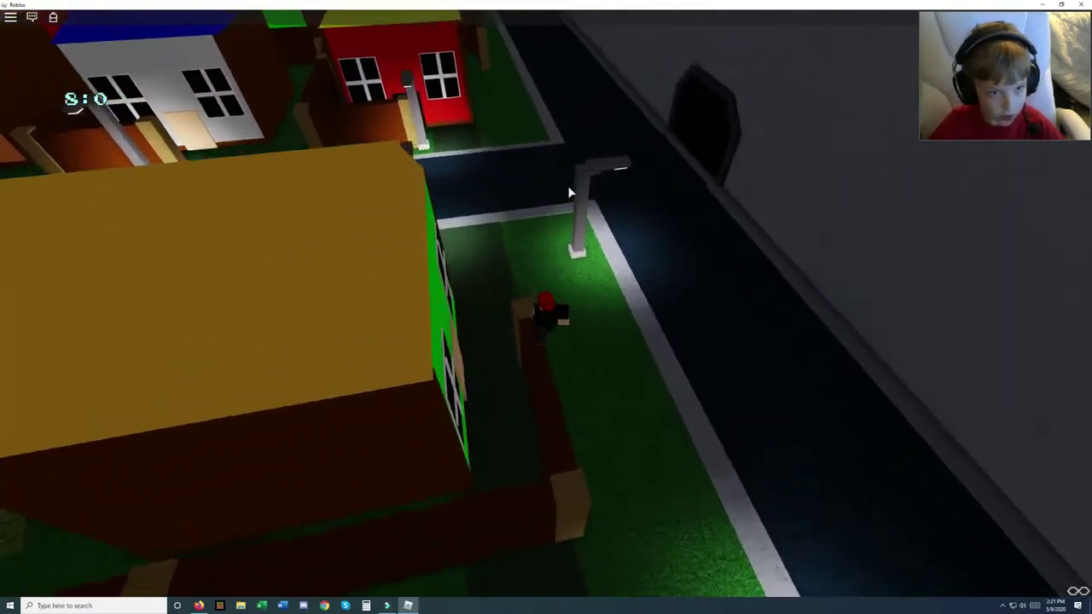
{"action": "key", "text": "Right"}
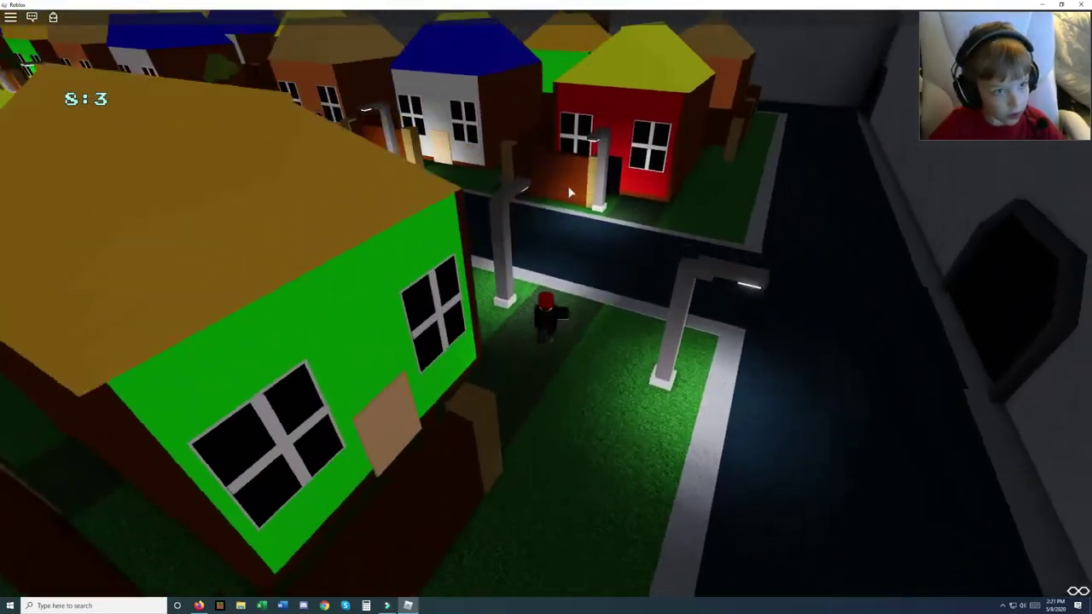
{"action": "key", "text": "w"}
{"action": "key", "text": "Right"}
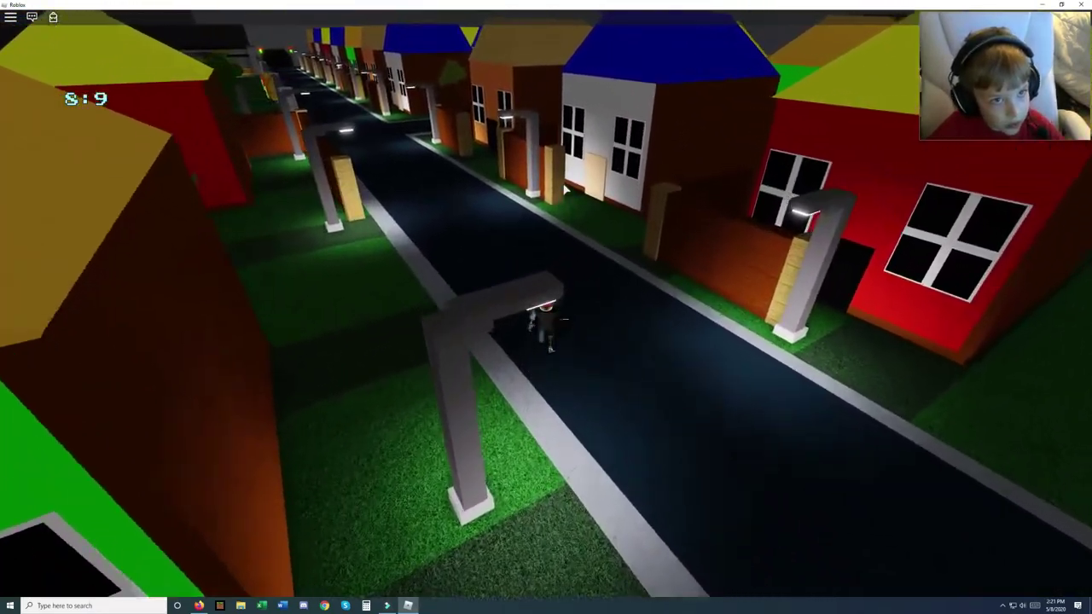
{"action": "key", "text": "w"}
Follow the alley behind the houses to the egg house, past the Congratulations message.
{"action": "key", "text": "w"}
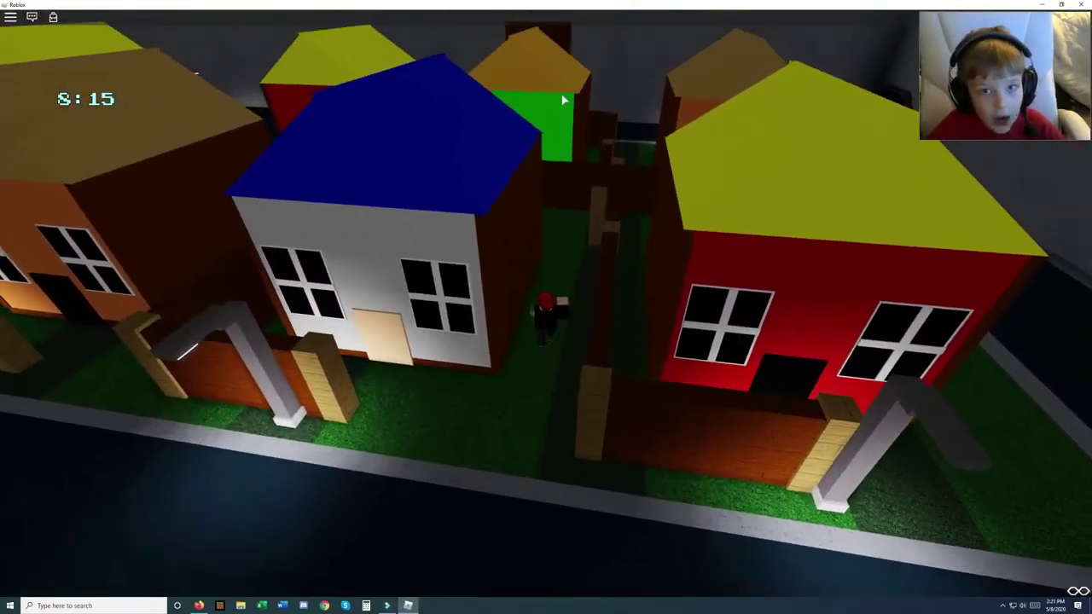
{"action": "scroll", "coordinate": [565, 190], "scroll_direction": "up", "scroll_amount": 3}
{"action": "key", "text": "w"}
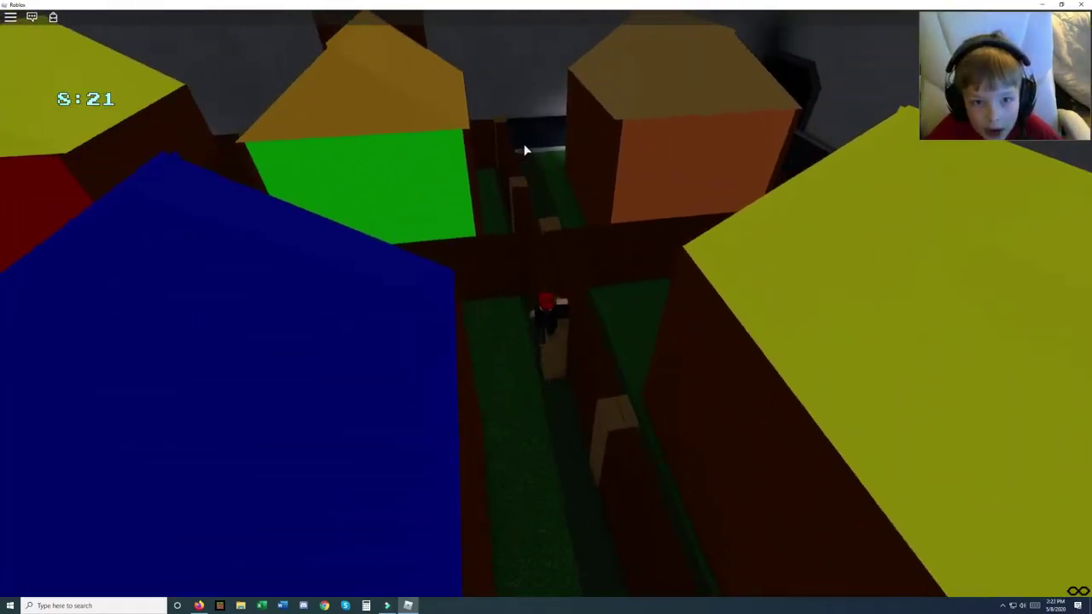
{"action": "key", "text": "w"}
{"action": "key", "text": "Left"}
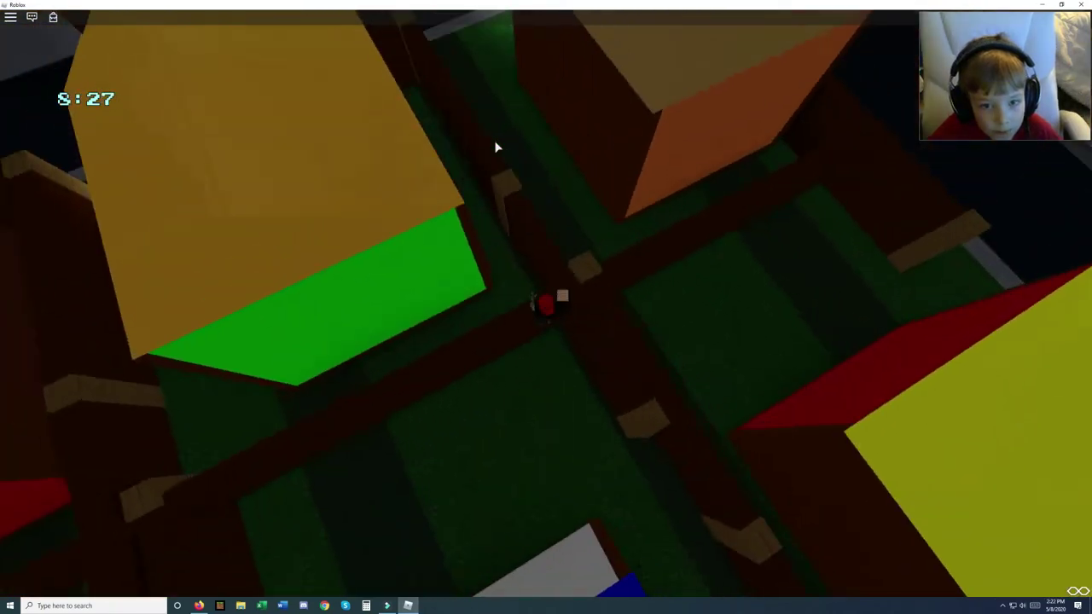
{"action": "key", "text": "w"}
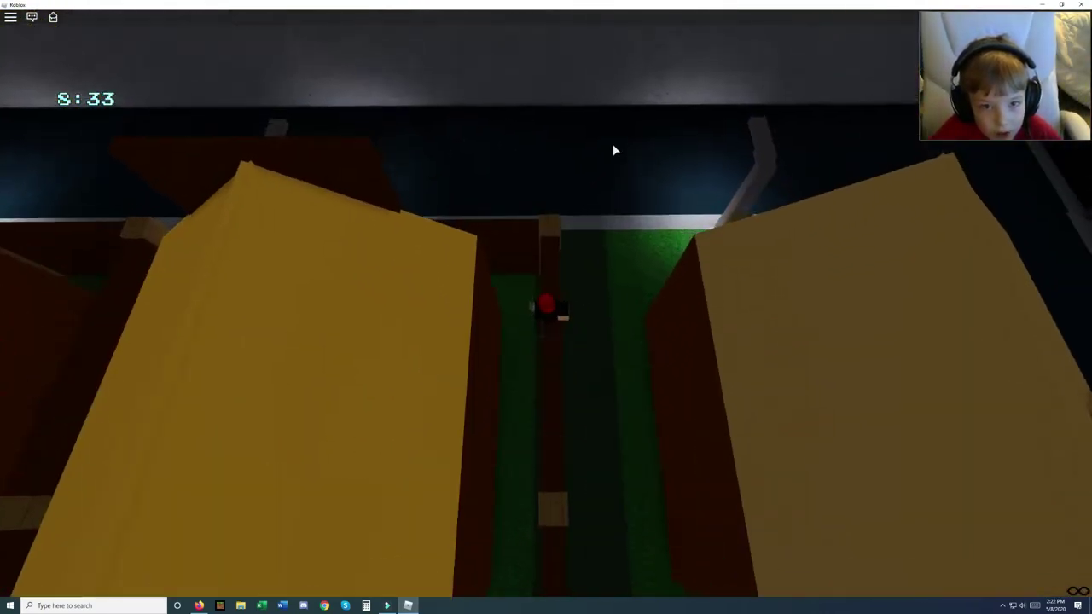
{"action": "mouse_move", "coordinate": [497, 146]}
{"action": "left_mouse_down"}
{"action": "mouse_move", "coordinate": [614, 151]}
{"action": "mouse_move", "coordinate": [605, 159]}
{"action": "left_mouse_up"}
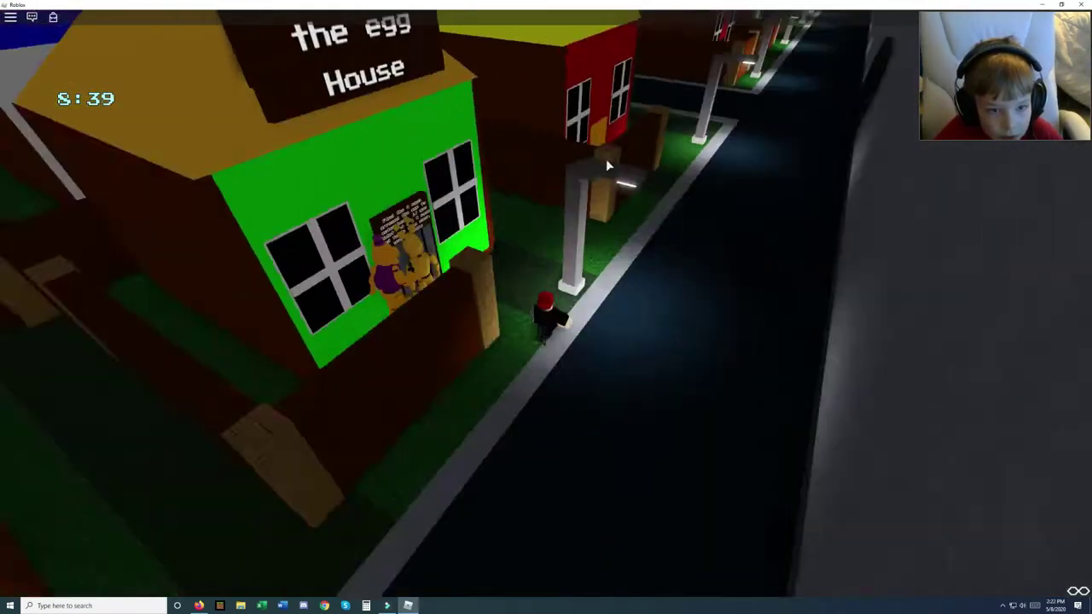
{"action": "key", "text": "Right"}
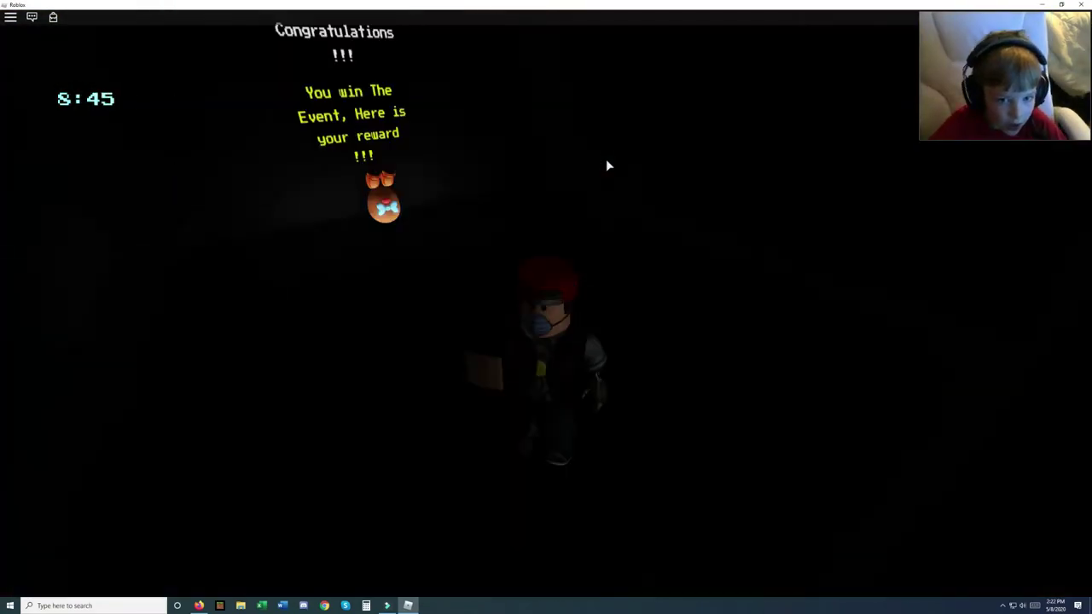
{"action": "key", "text": "w"}
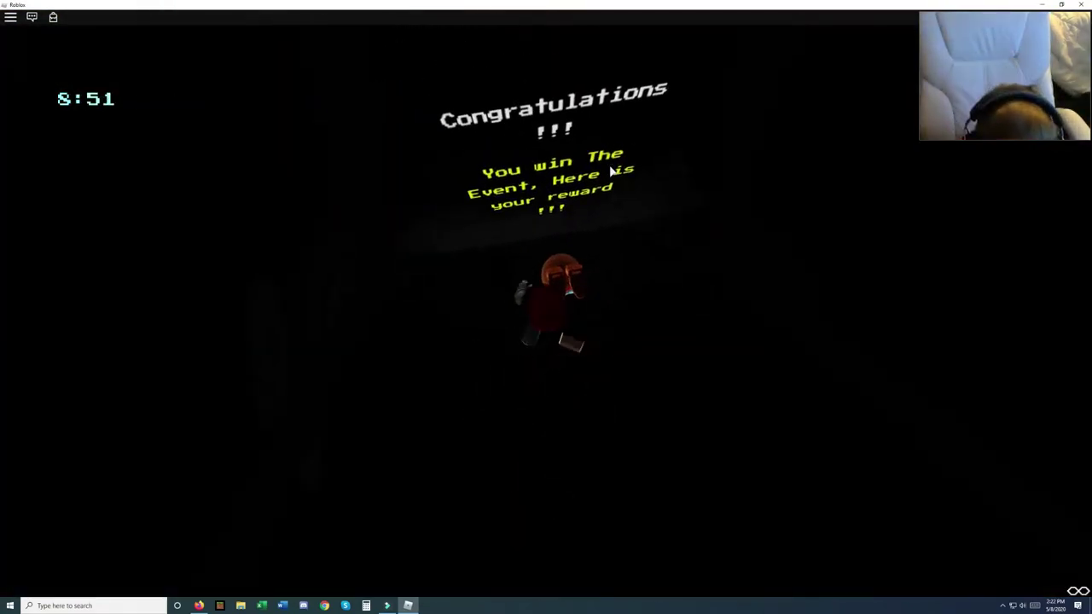
{"action": "key", "text": "w"}
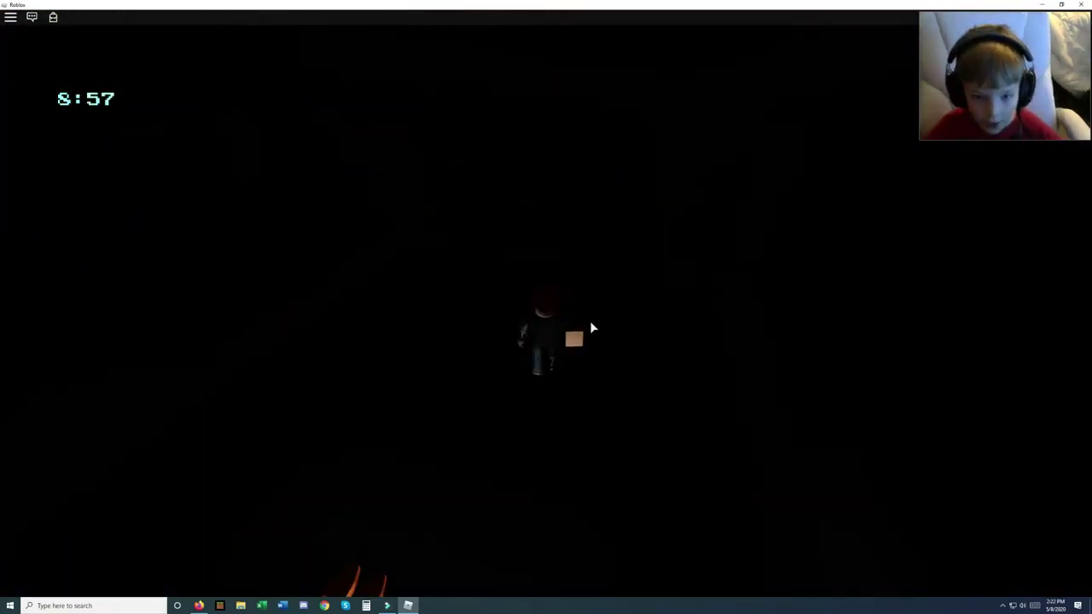
Reset the character from the Esc menu and walk to the red lobby doors.
{"action": "key", "text": "Escape"}
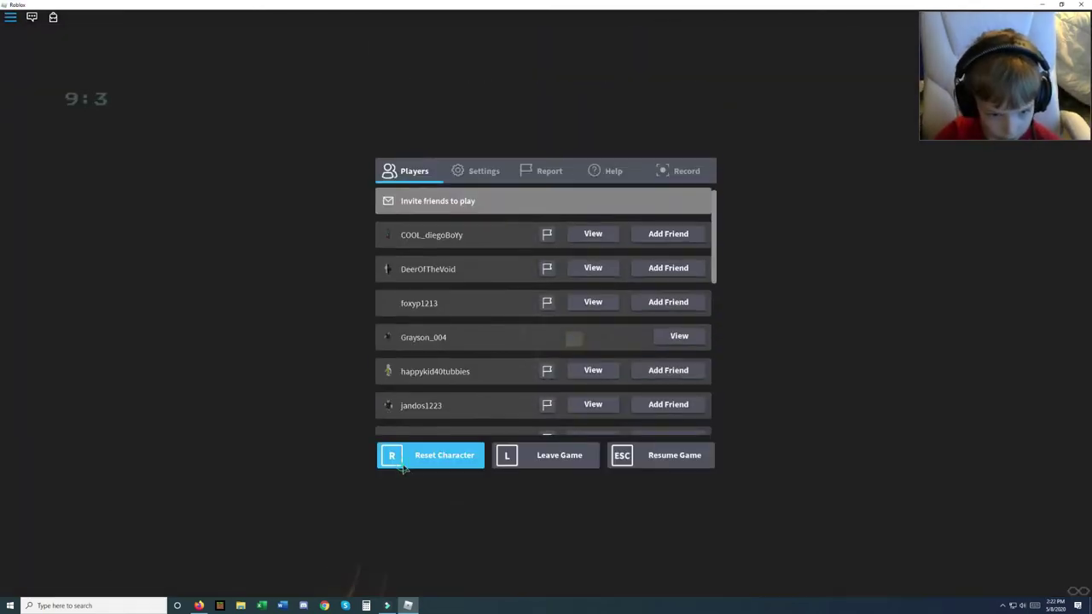
{"action": "left_click", "coordinate": [402, 460]}
{"action": "left_click", "coordinate": [510, 288]}
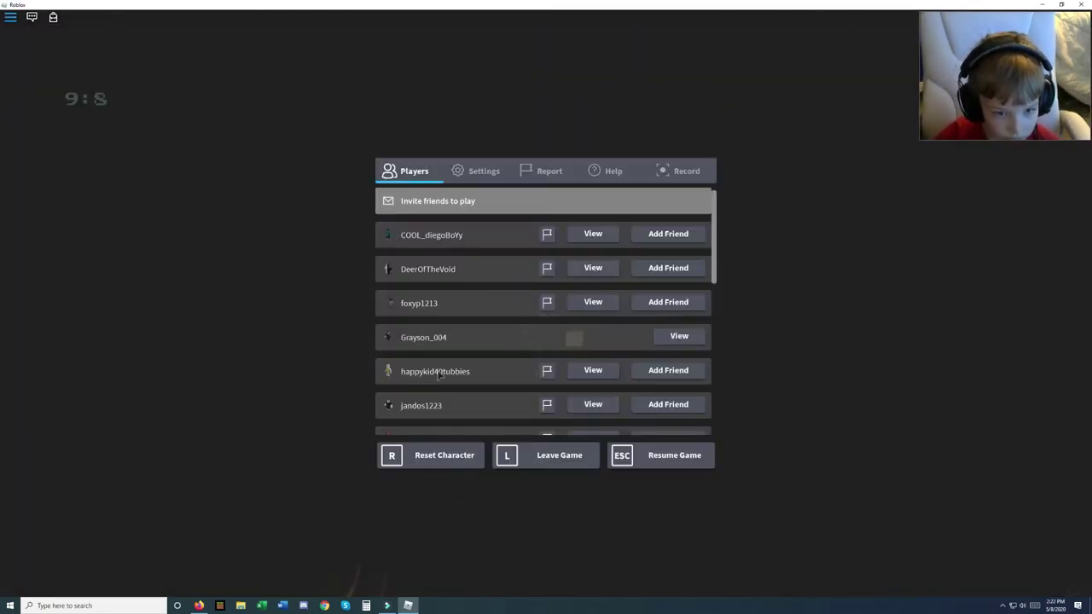
{"action": "left_click", "coordinate": [443, 460]}
{"action": "left_click", "coordinate": [524, 277]}
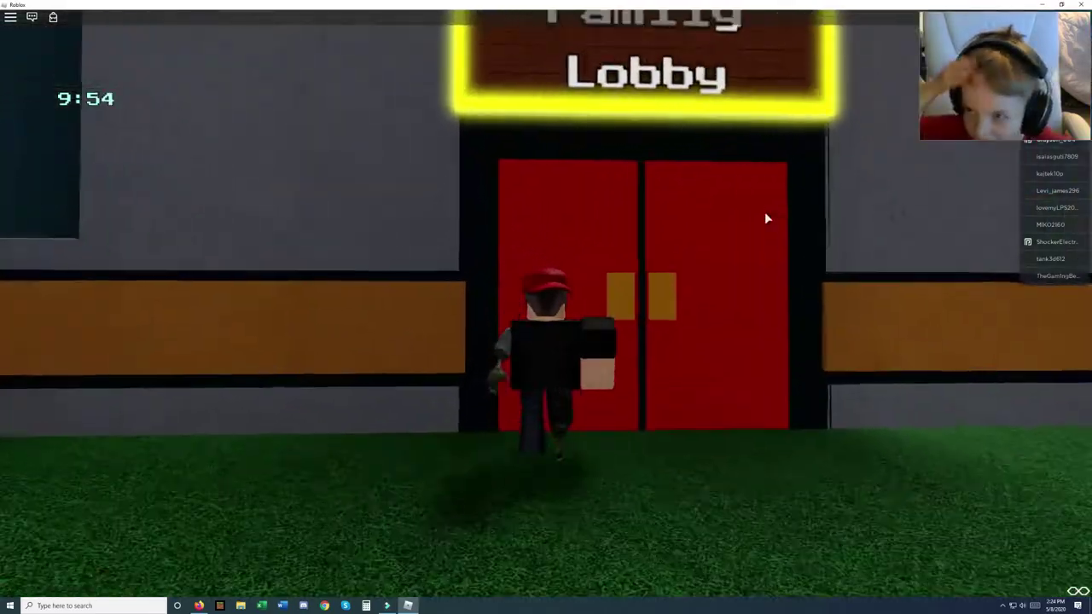
{"action": "key", "text": "w"}
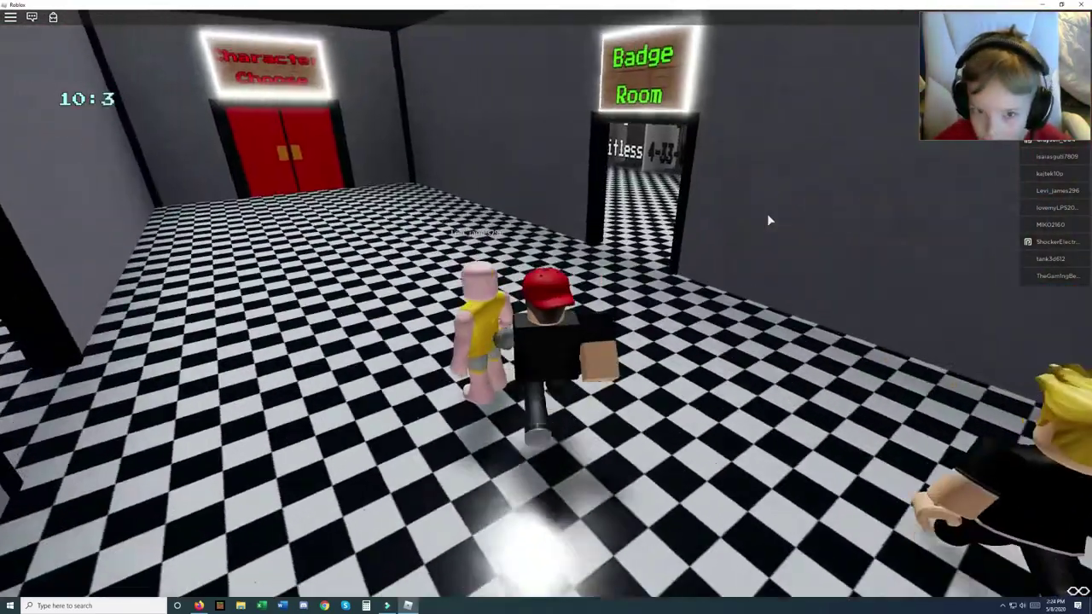
Walk toward the badge room door and play Chocolate Bonnie's jumpscare.
{"action": "key", "text": "w"}
{"action": "key", "text": "w"}
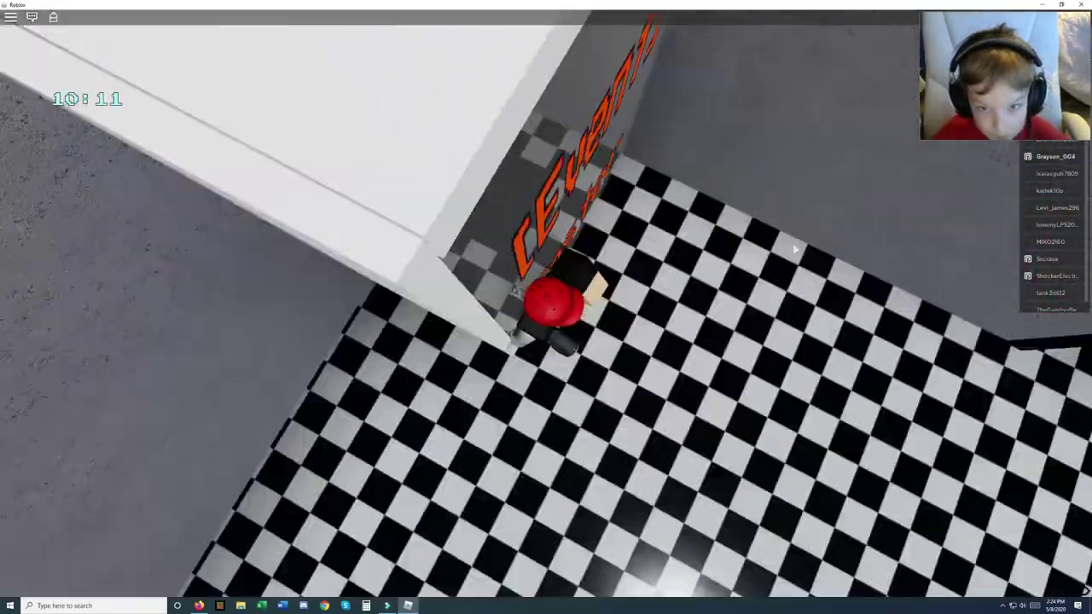
{"action": "left_click_drag", "start_coordinate": [794, 249], "coordinate": [812, 229]}
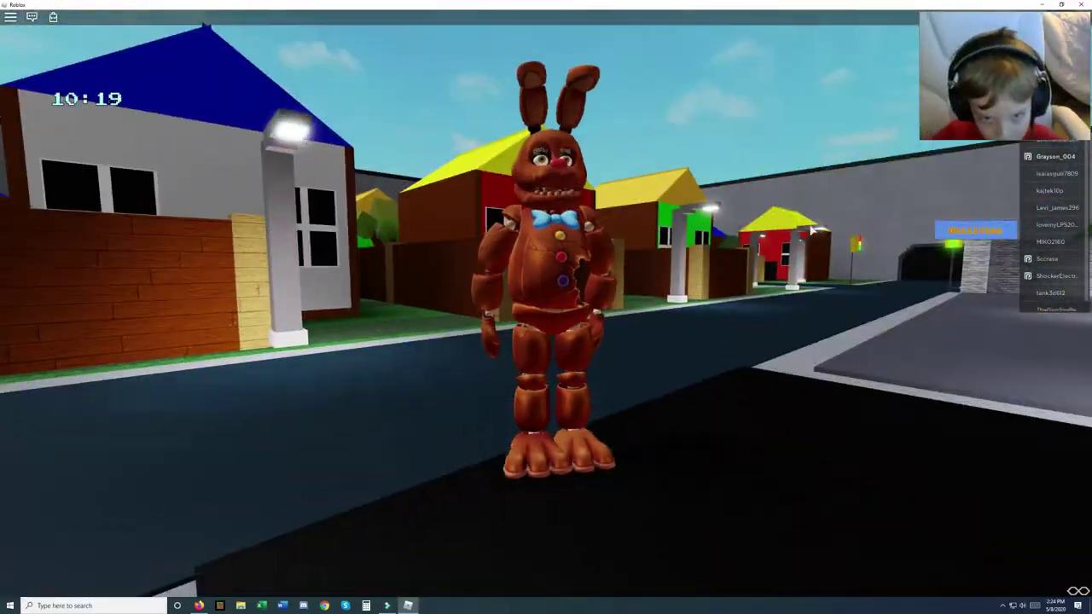
{"action": "left_click_drag", "start_coordinate": [812, 231], "coordinate": [781, 246]}
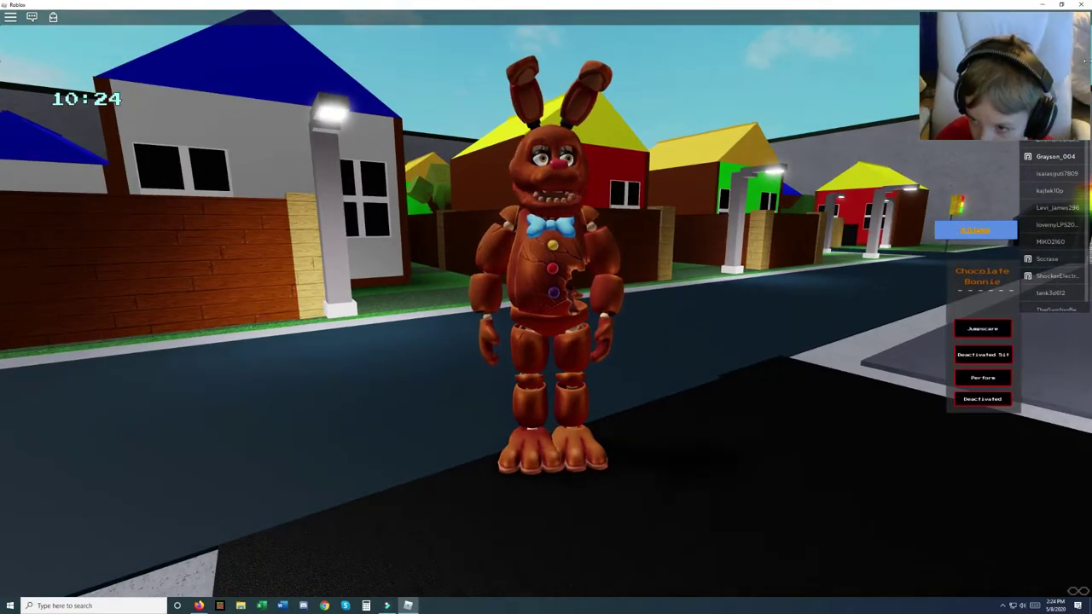
{"action": "left_click", "coordinate": [986, 326]}
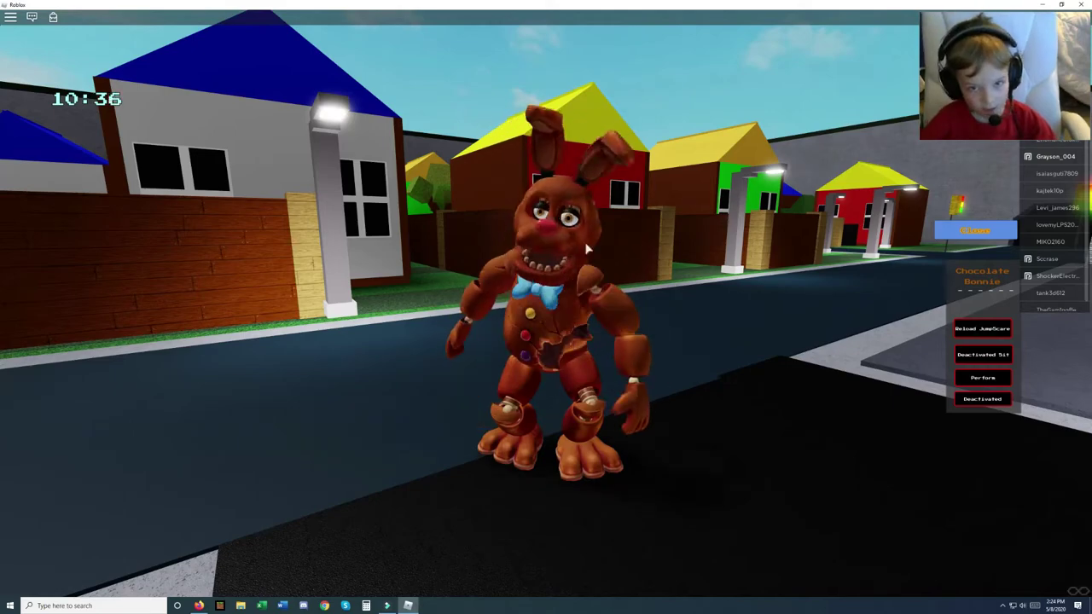
Turn the camera to face Chocolate Bonnie, then walk across the parking lot to the grass.
{"action": "mouse_move", "coordinate": [840, 296]}
{"action": "left_mouse_down"}
{"action": "mouse_move", "coordinate": [807, 366]}
{"action": "mouse_move", "coordinate": [797, 335]}
{"action": "left_mouse_up"}
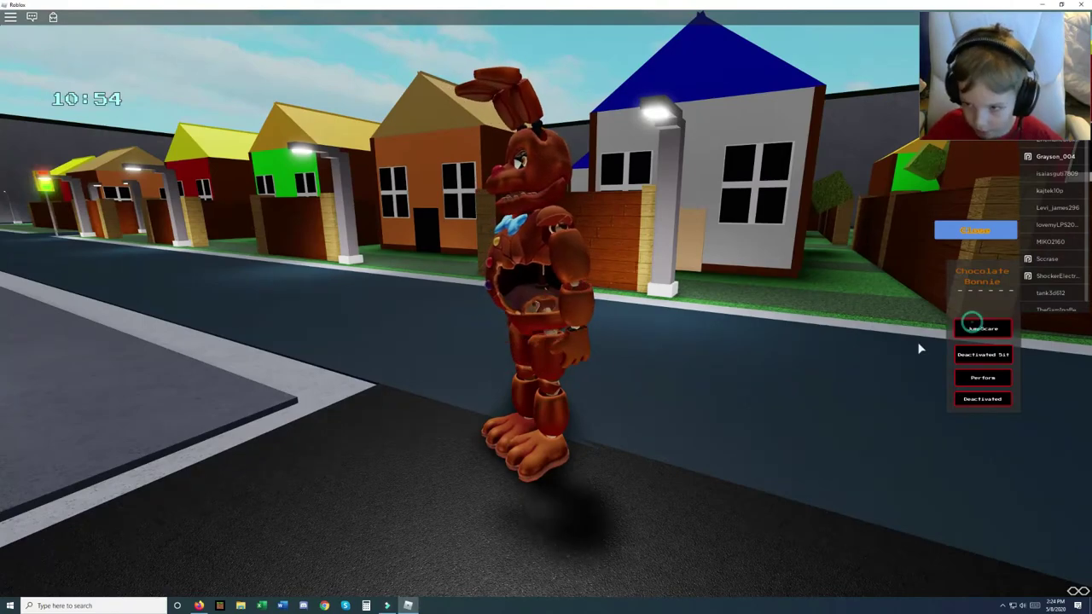
{"action": "left_click_drag", "start_coordinate": [919, 348], "coordinate": [759, 461]}
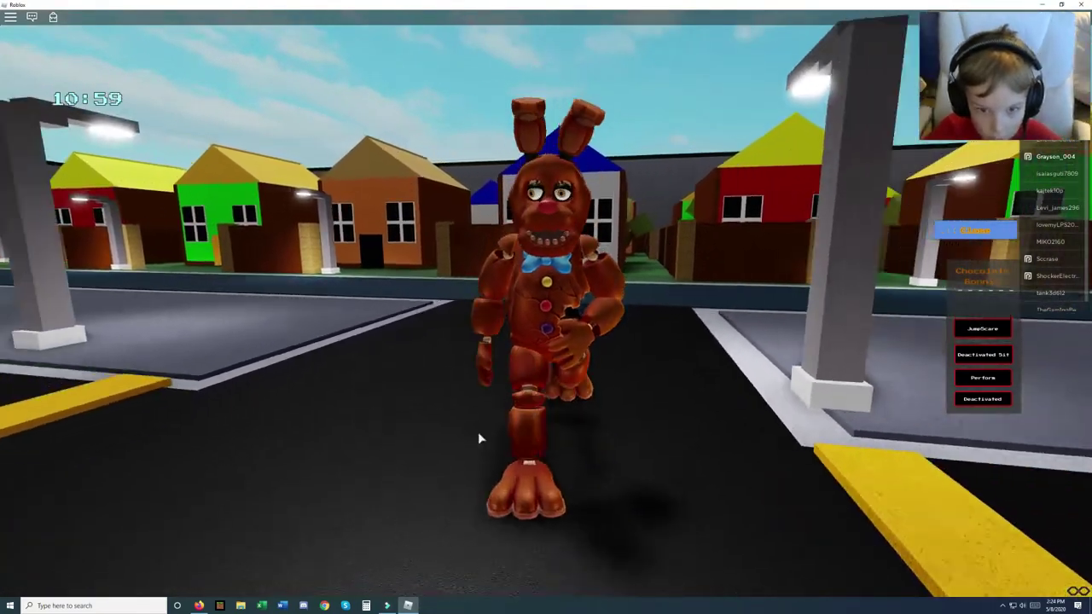
{"action": "mouse_move", "coordinate": [478, 437]}
{"action": "left_mouse_down"}
{"action": "mouse_move", "coordinate": [586, 317]}
{"action": "mouse_move", "coordinate": [598, 288]}
{"action": "left_mouse_up"}
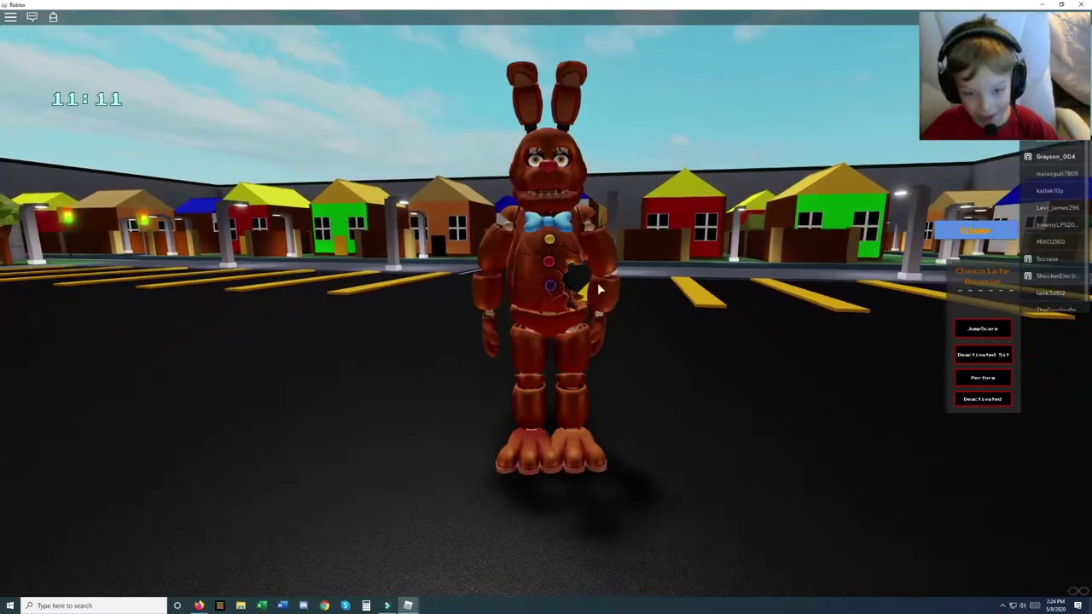
{"action": "key", "text": "w"}
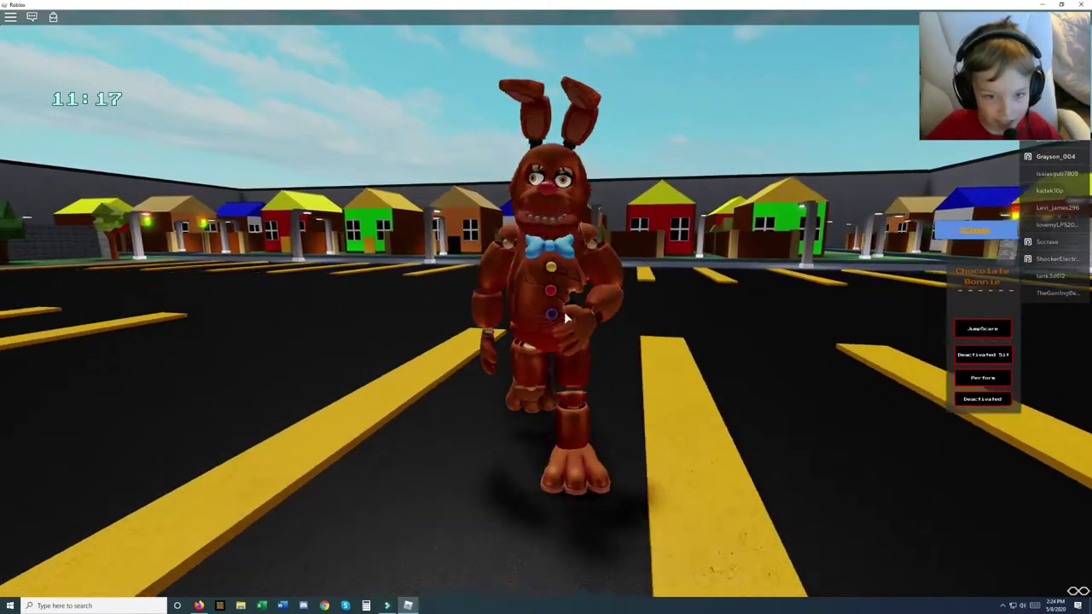
{"action": "key", "text": "w"}
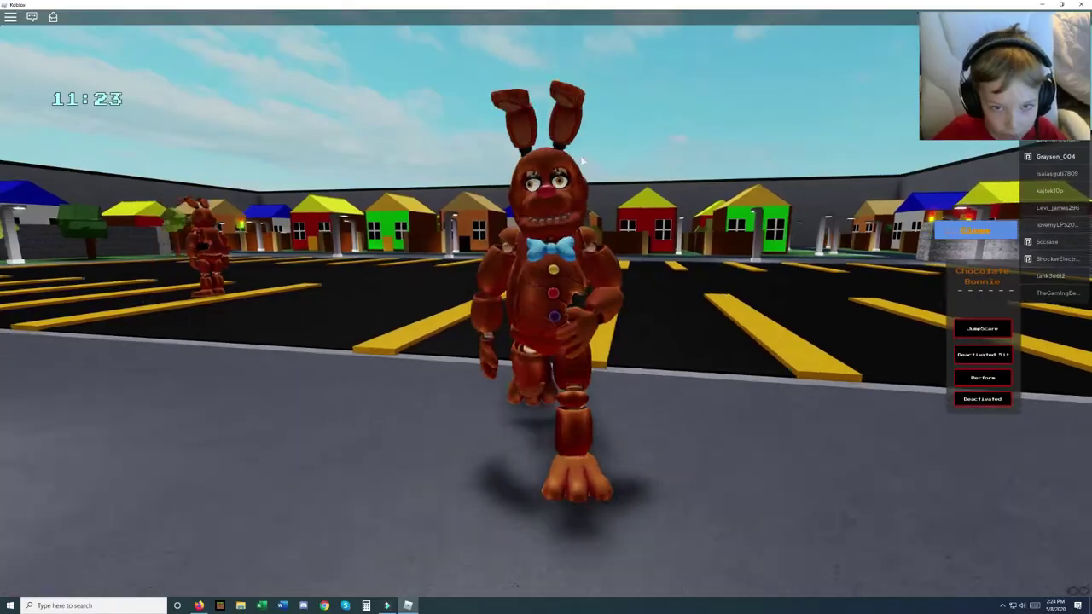
{"action": "key", "text": "w"}
{"action": "mouse_move", "coordinate": [580, 158]}
{"action": "left_mouse_down"}
{"action": "mouse_move", "coordinate": [580, 120]}
{"action": "mouse_move", "coordinate": [546, 207]}
{"action": "left_mouse_up"}
Walk beside the building, then run across the road and parking lot to the pavement.
{"action": "key", "text": "w"}
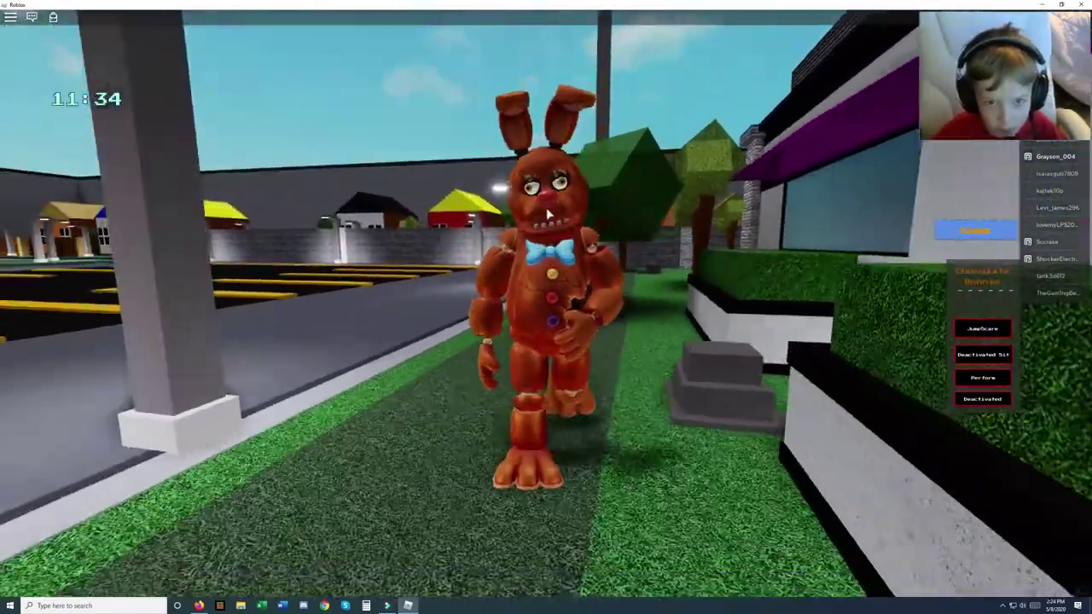
{"action": "key", "text": "s"}
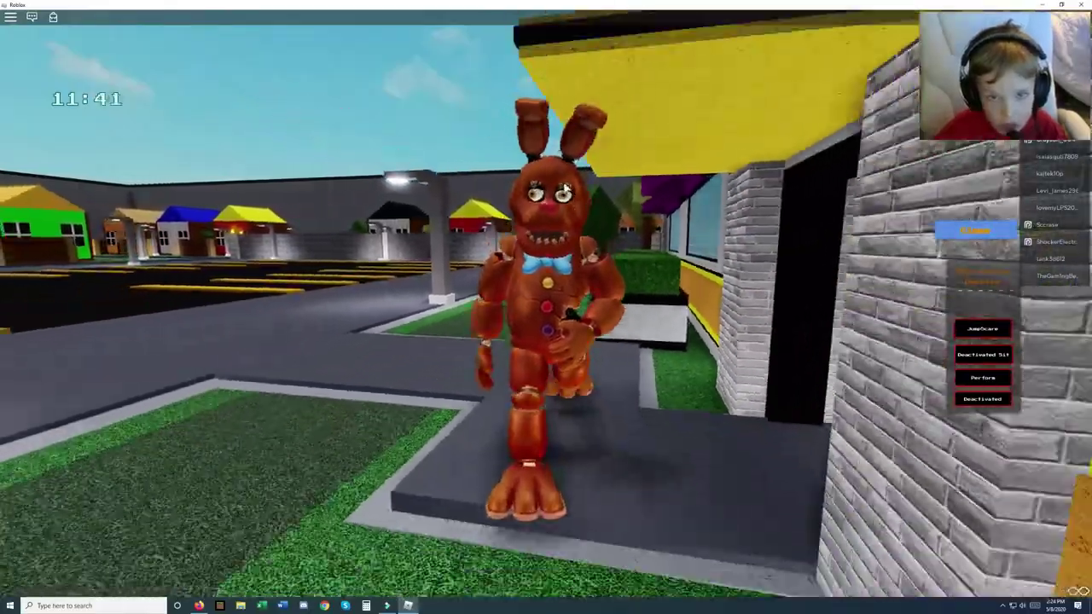
{"action": "key", "text": "w"}
{"action": "mouse_move", "coordinate": [563, 188]}
{"action": "left_mouse_down"}
{"action": "mouse_move", "coordinate": [546, 256]}
{"action": "mouse_move", "coordinate": [523, 198]}
{"action": "left_mouse_up"}
{"action": "key", "text": "s"}
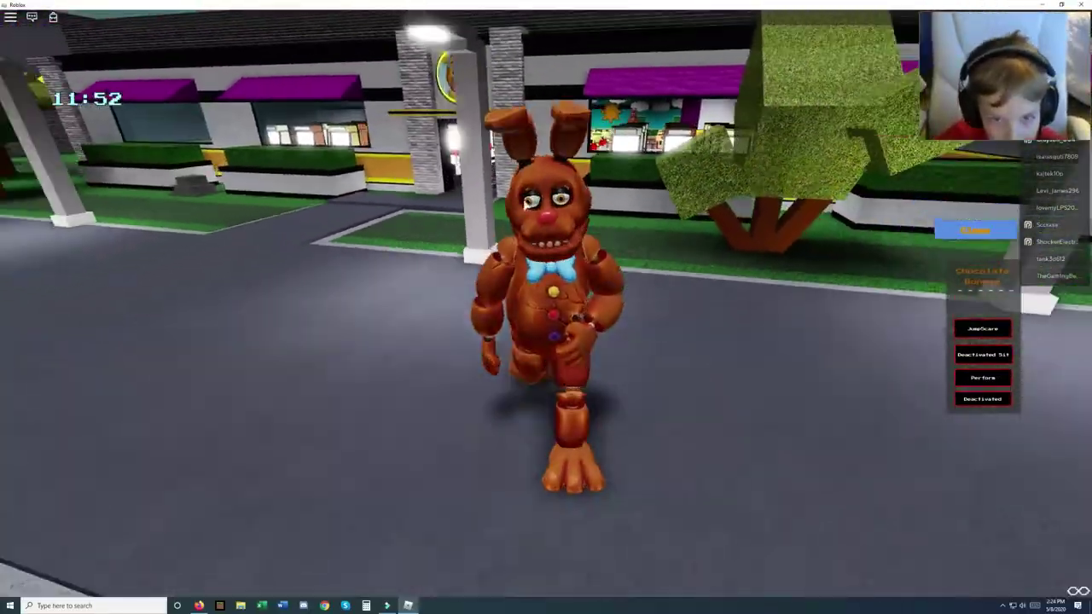
{"action": "key", "text": "s"}
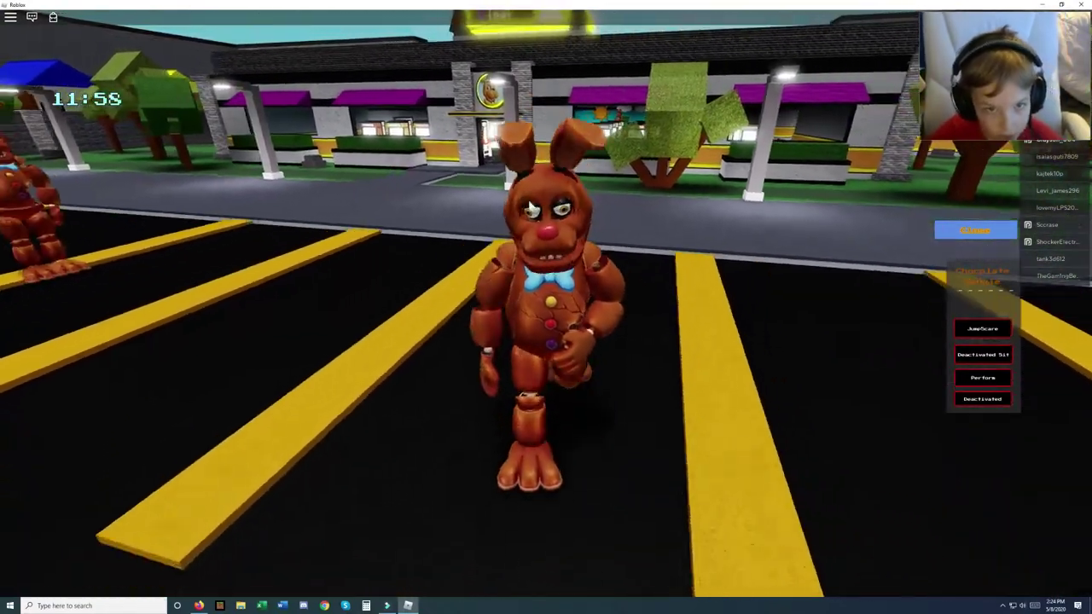
{"action": "key", "text": "s"}
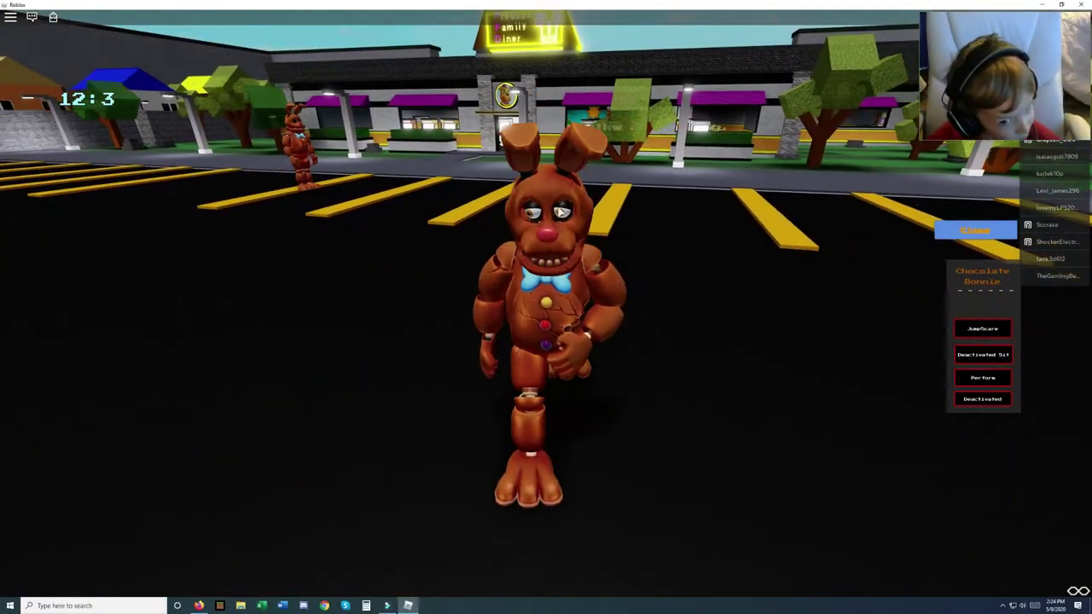
{"action": "key", "text": "s"}
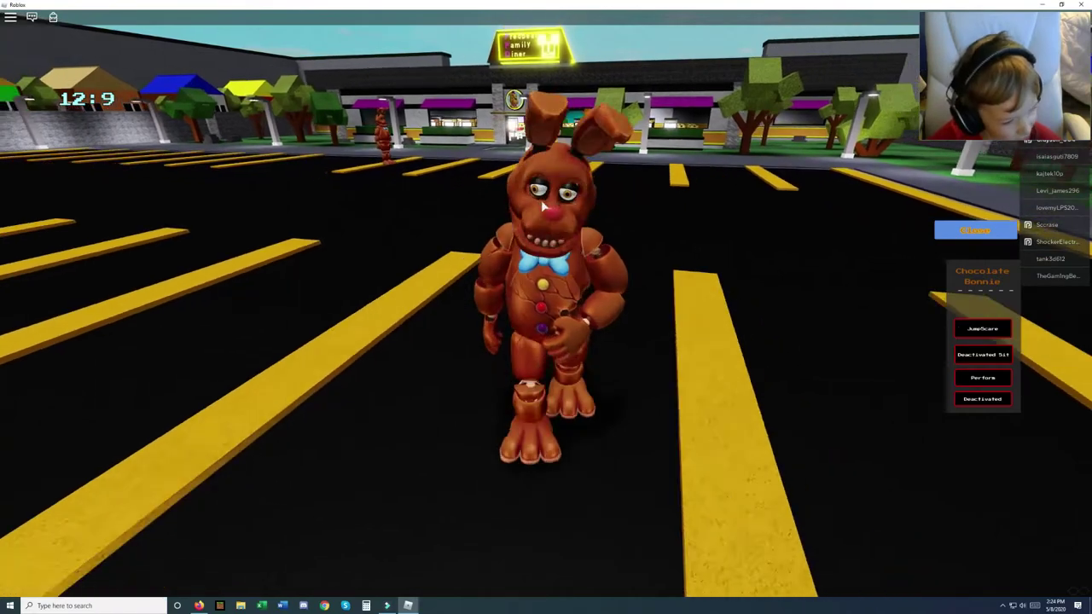
{"action": "key", "text": "s"}
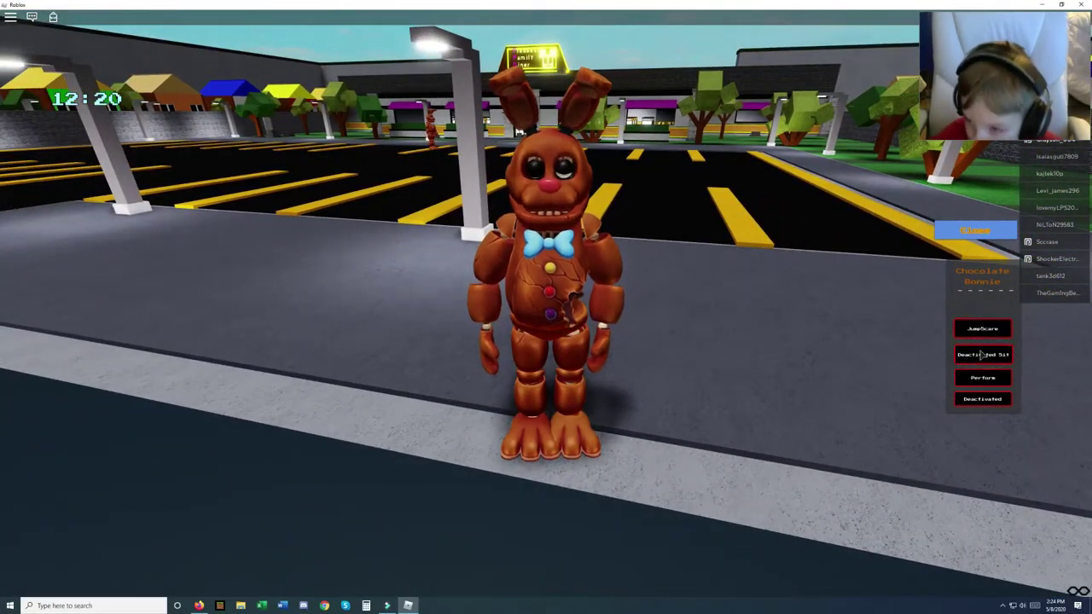
Switch Chocolate Bonnie through Deactivated Sit, Stop Performing, Deactivated, then OFF.
{"action": "left_click", "coordinate": [983, 353]}
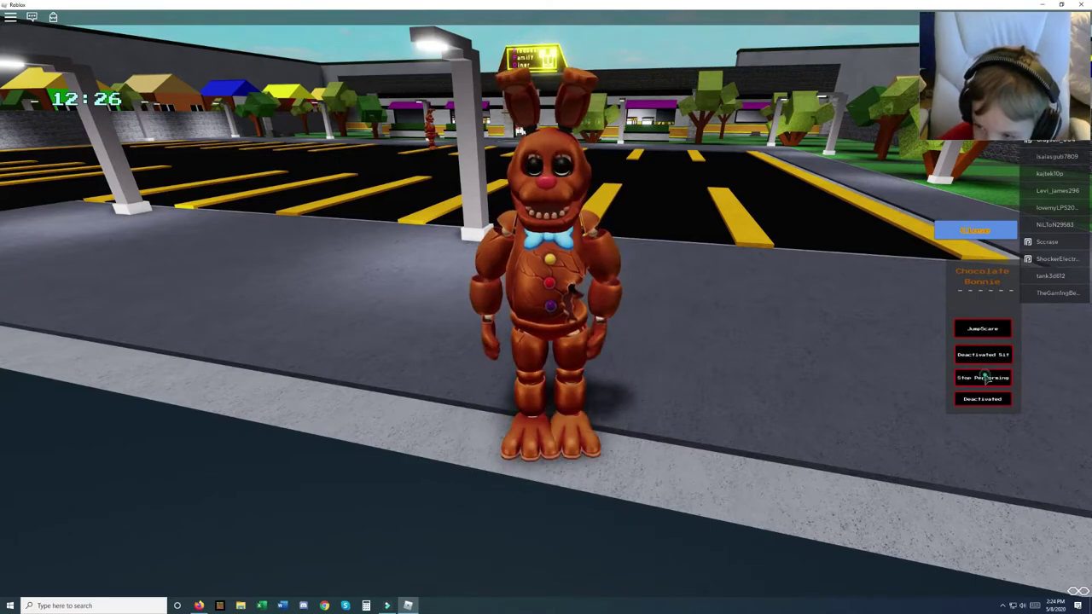
{"action": "left_click", "coordinate": [983, 376]}
{"action": "left_click", "coordinate": [983, 398]}
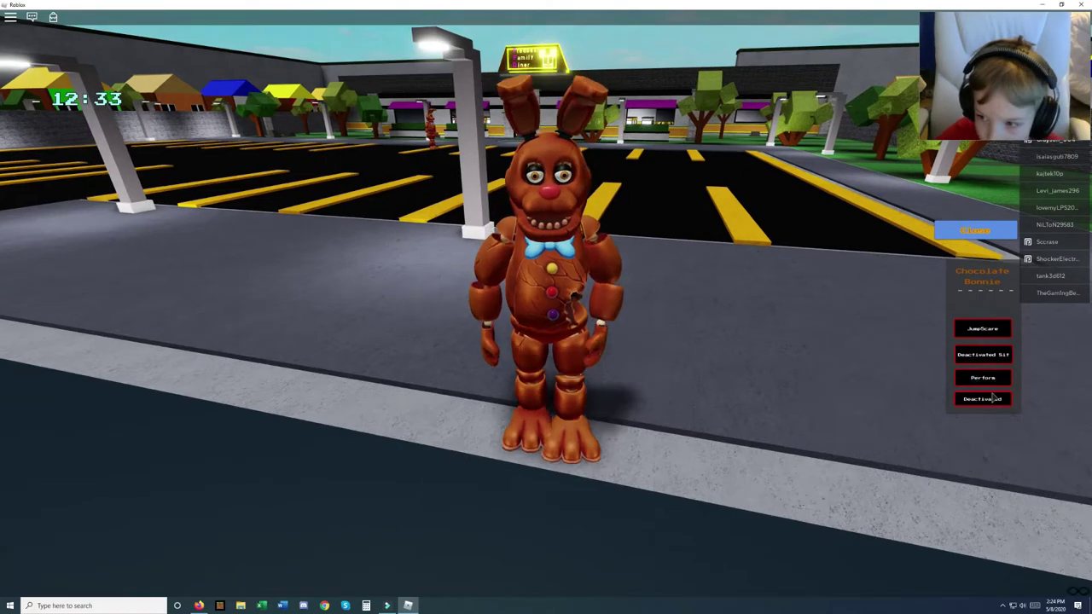
{"action": "left_click", "coordinate": [981, 399]}
Walk Chocolate Bonnie along the house-lined street while rotating the camera around it.
{"action": "key", "text": "w"}
{"action": "key", "text": "w"}
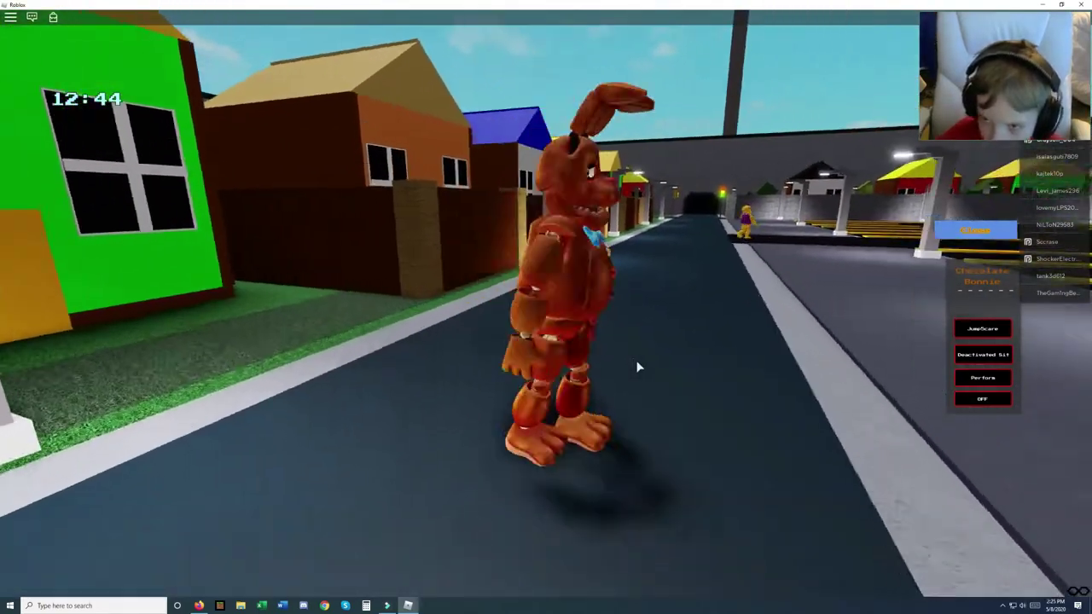
{"action": "key", "text": "w"}
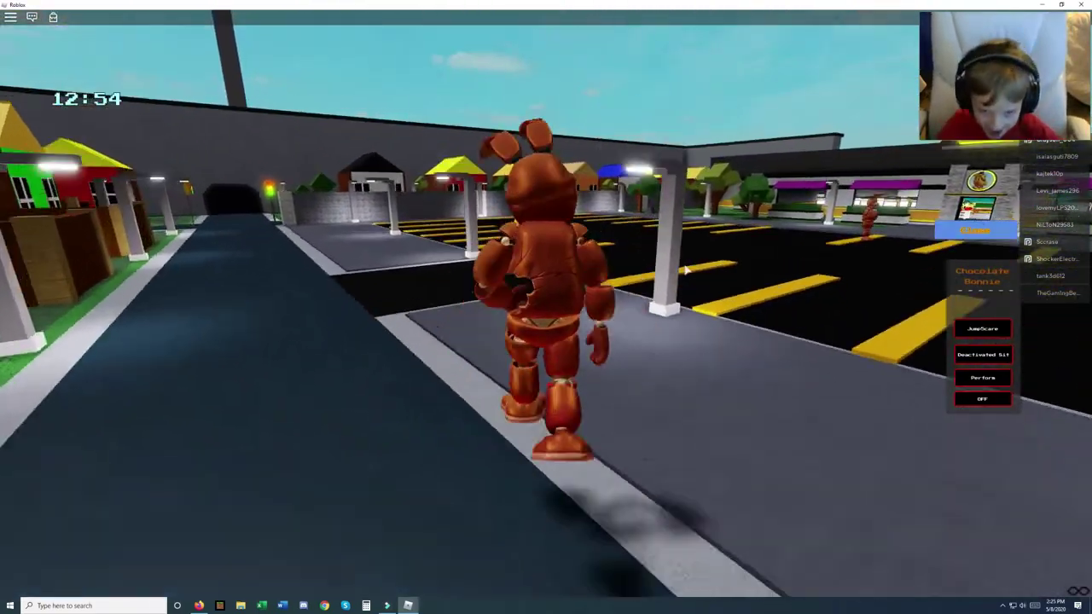
{"action": "mouse_move", "coordinate": [704, 254]}
{"action": "left_mouse_down"}
{"action": "mouse_move", "coordinate": [740, 152]}
{"action": "mouse_move", "coordinate": [721, 149]}
{"action": "mouse_move", "coordinate": [608, 212]}
{"action": "left_mouse_up"}
{"action": "key", "text": "w"}
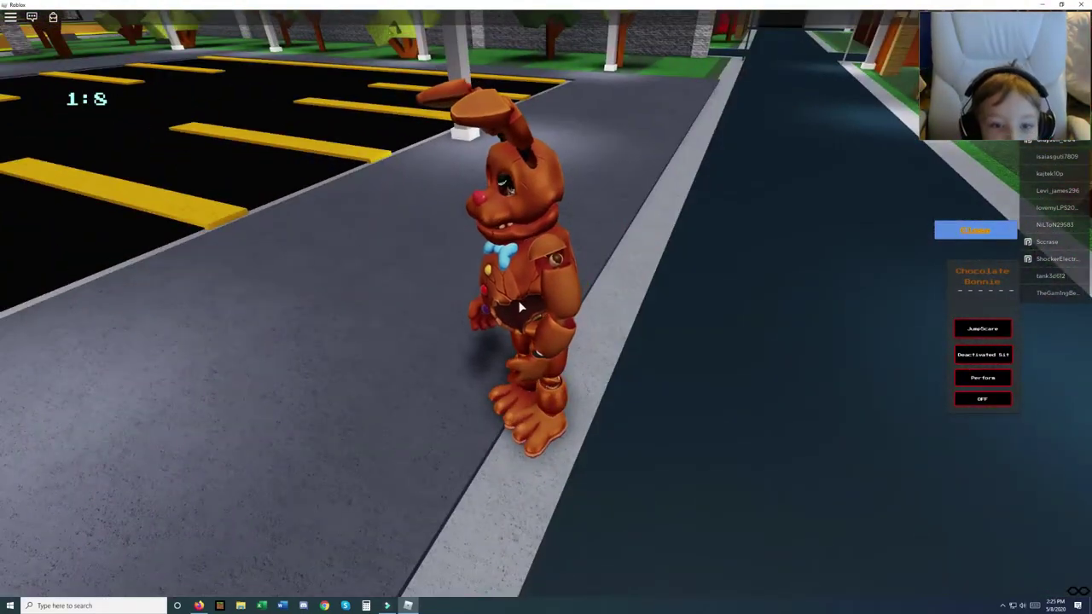
{"action": "mouse_move", "coordinate": [518, 301]}
{"action": "left_mouse_down"}
{"action": "mouse_move", "coordinate": [461, 337]}
{"action": "mouse_move", "coordinate": [551, 209]}
{"action": "left_mouse_up"}
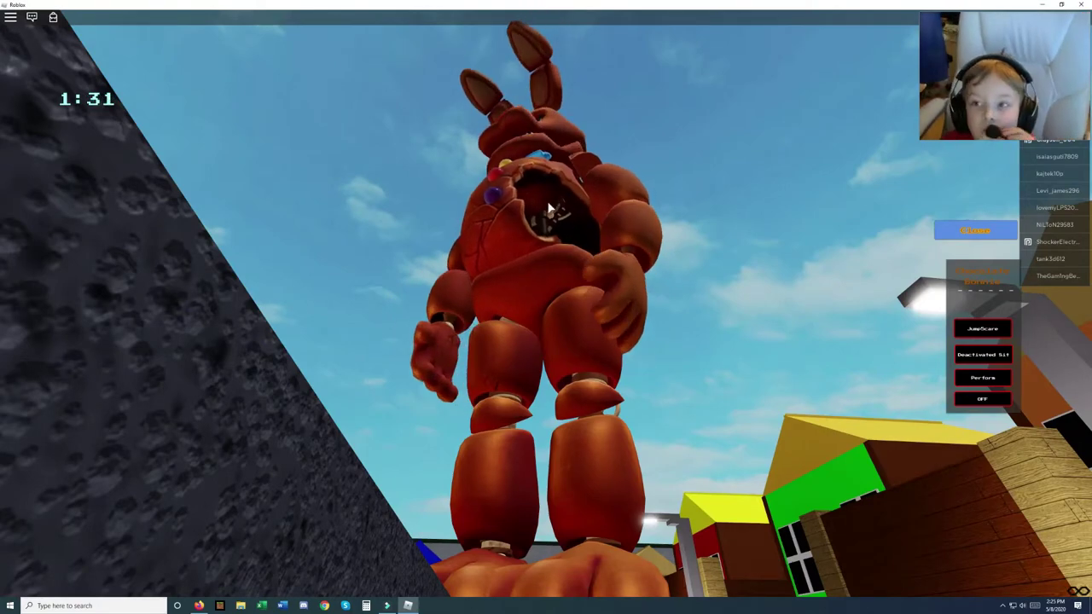
{"action": "left_click_drag", "start_coordinate": [648, 205], "coordinate": [770, 221]}
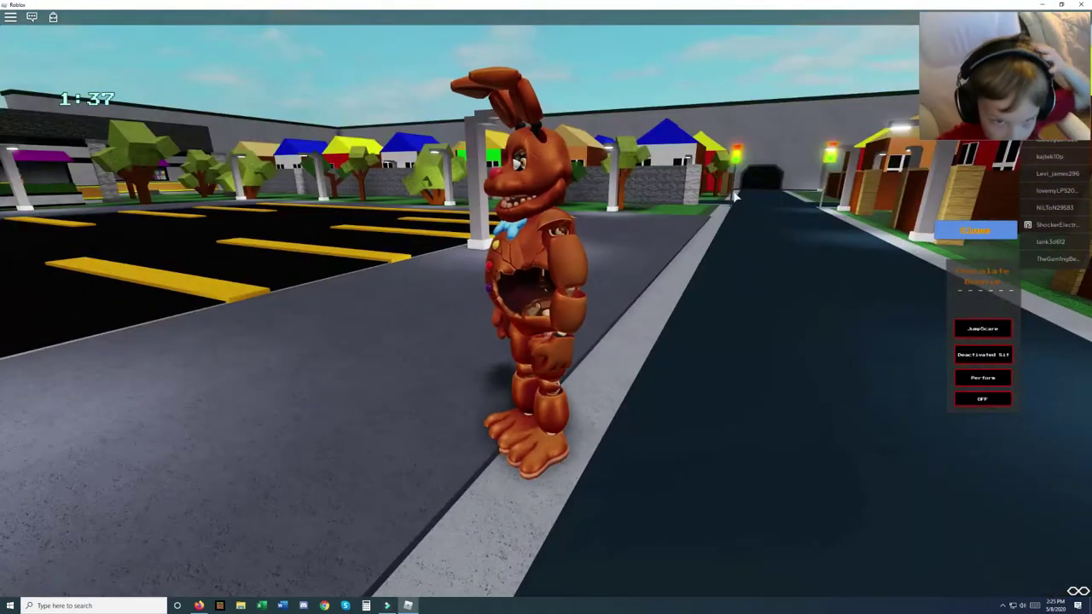